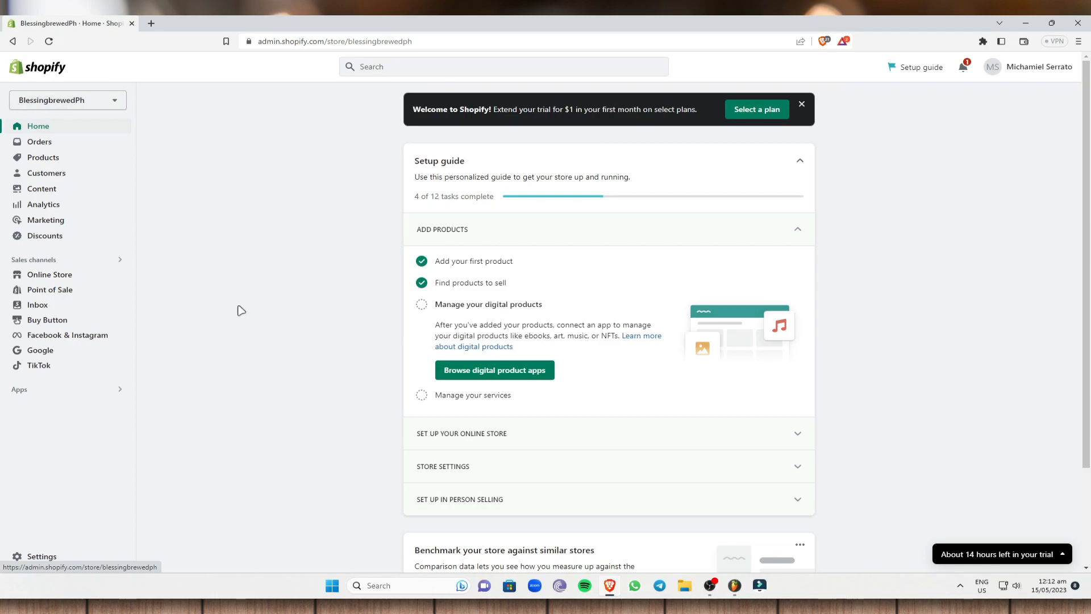
- Open the current Dawn theme of the online store for customization and switch to the Default product template
{"action": "left_click", "coordinate": [83, 279]}
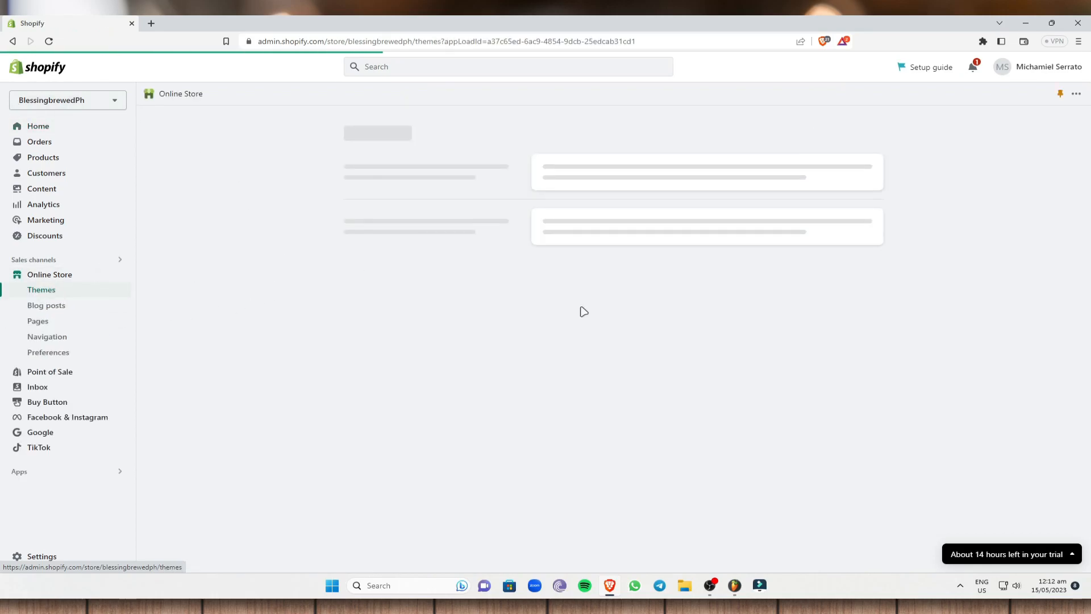
{"action": "left_click", "coordinate": [830, 392]}
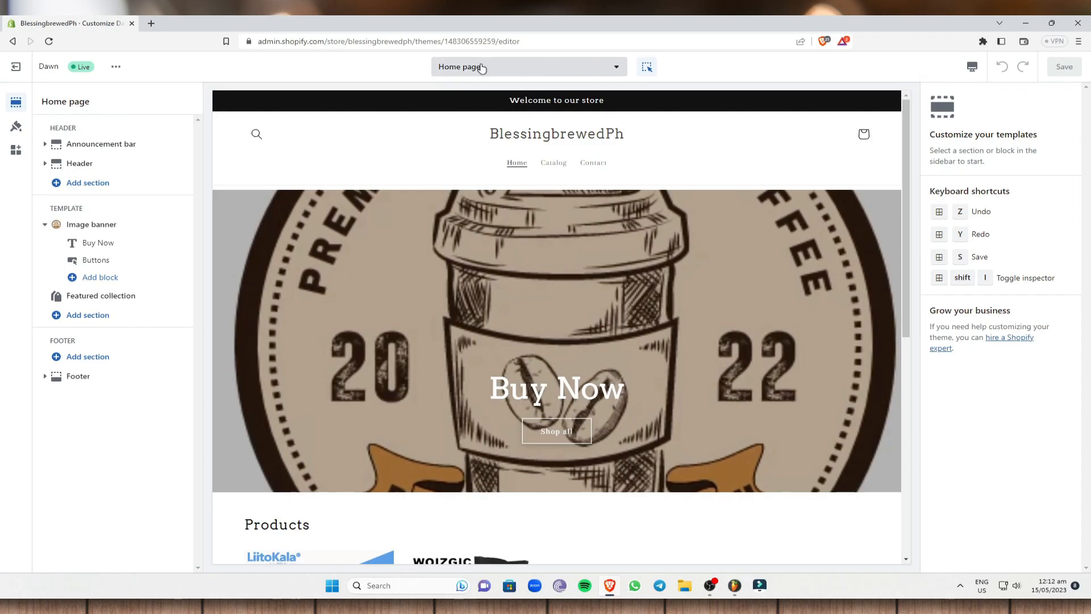
{"action": "left_click", "coordinate": [585, 67]}
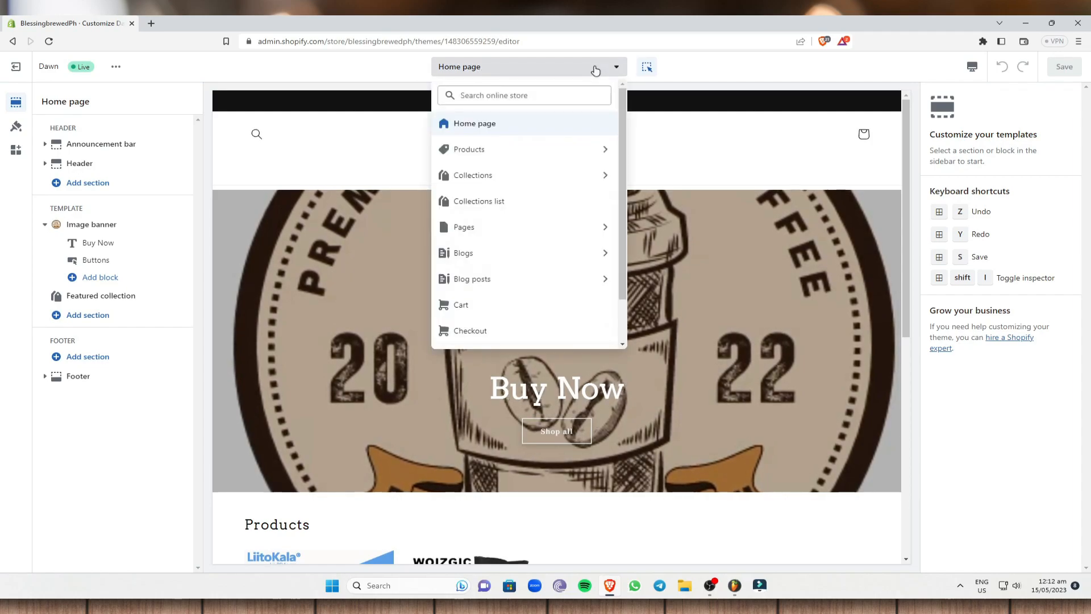
{"action": "left_click", "coordinate": [491, 152]}
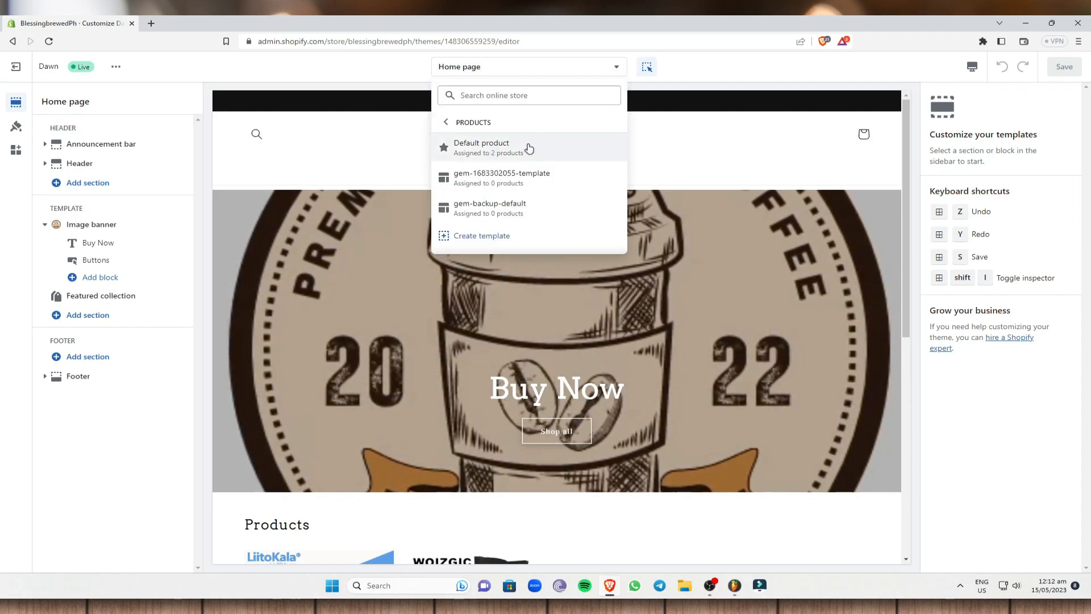
{"action": "left_click", "coordinate": [529, 149]}
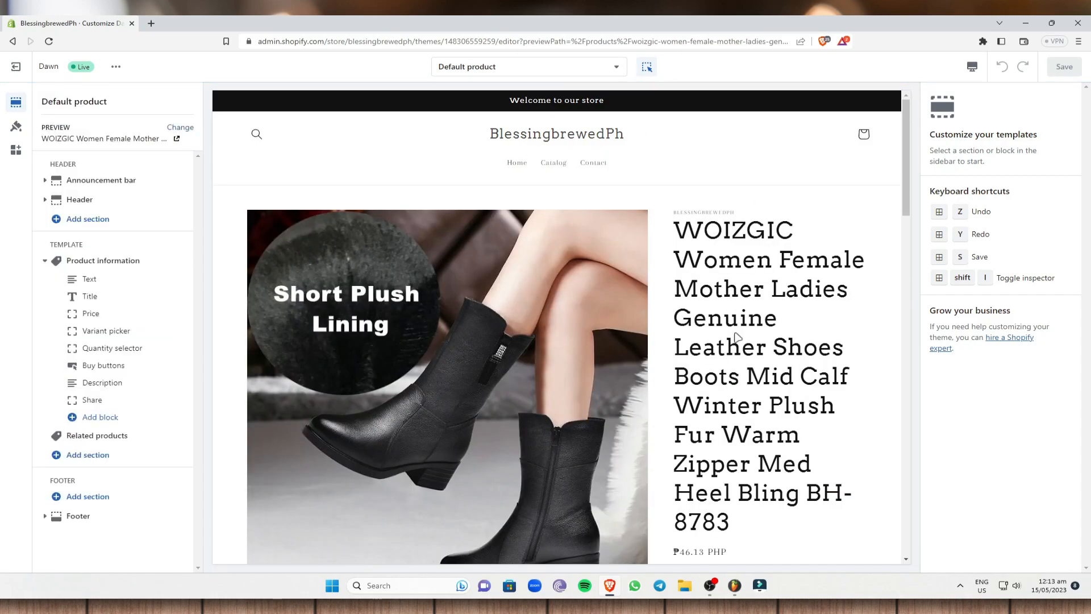
- Add a Collapsible row block to the Product information section of the template
{"action": "scroll", "coordinate": [718, 256], "scroll_direction": "down", "scroll_amount": 5}
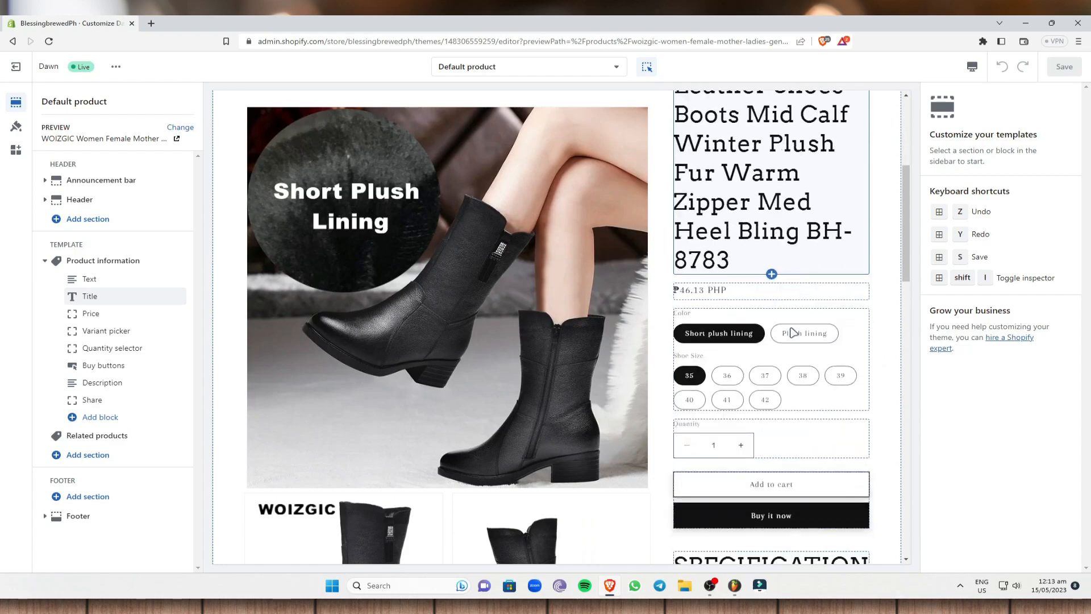
{"action": "scroll", "coordinate": [794, 332], "scroll_direction": "down", "scroll_amount": 2}
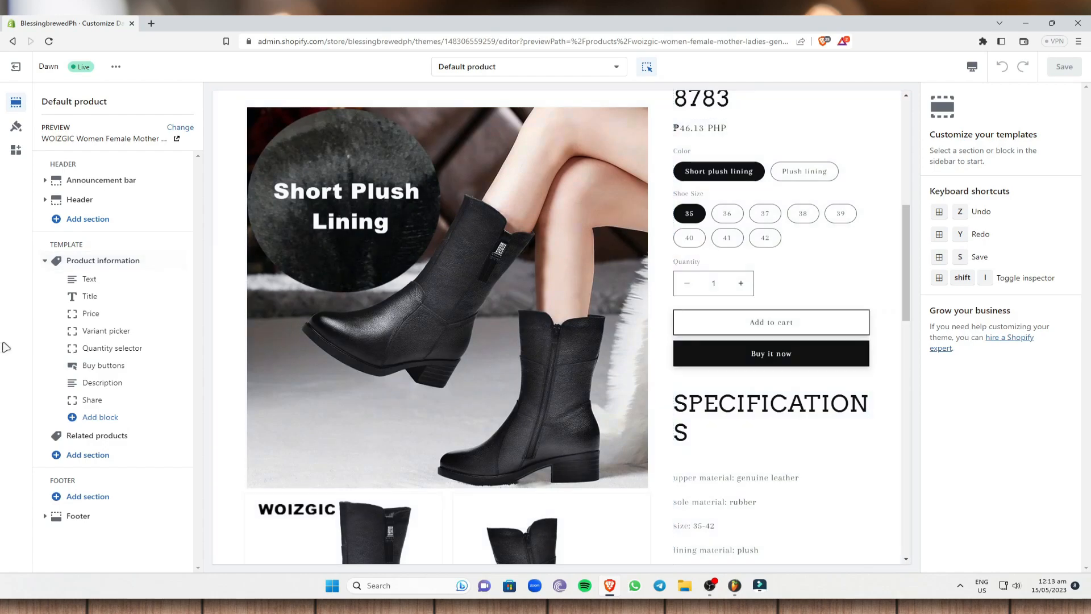
{"action": "left_click", "coordinate": [98, 418]}
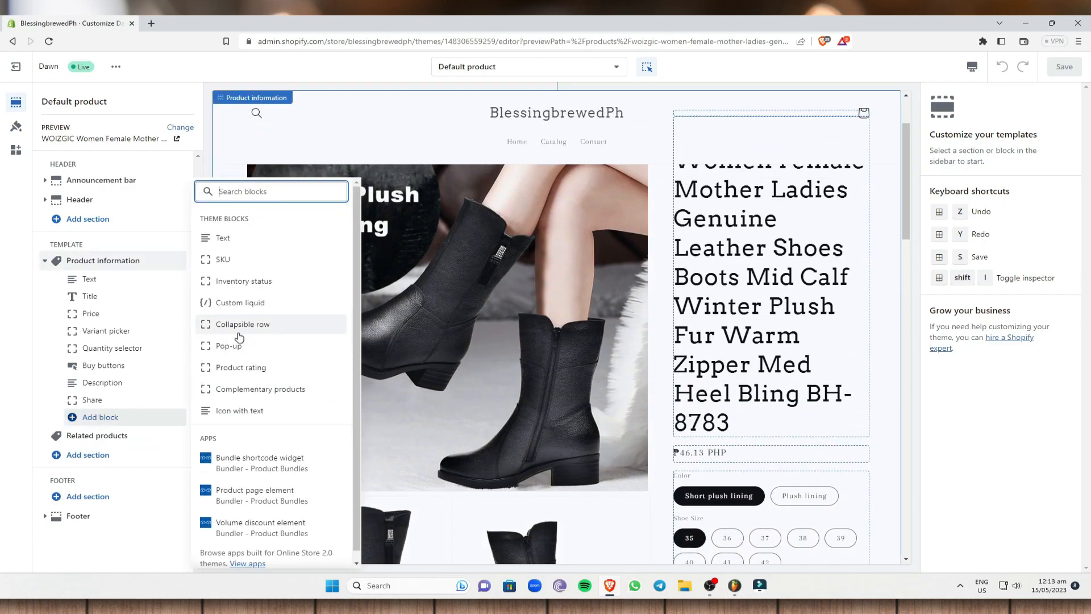
{"action": "left_click", "coordinate": [238, 328]}
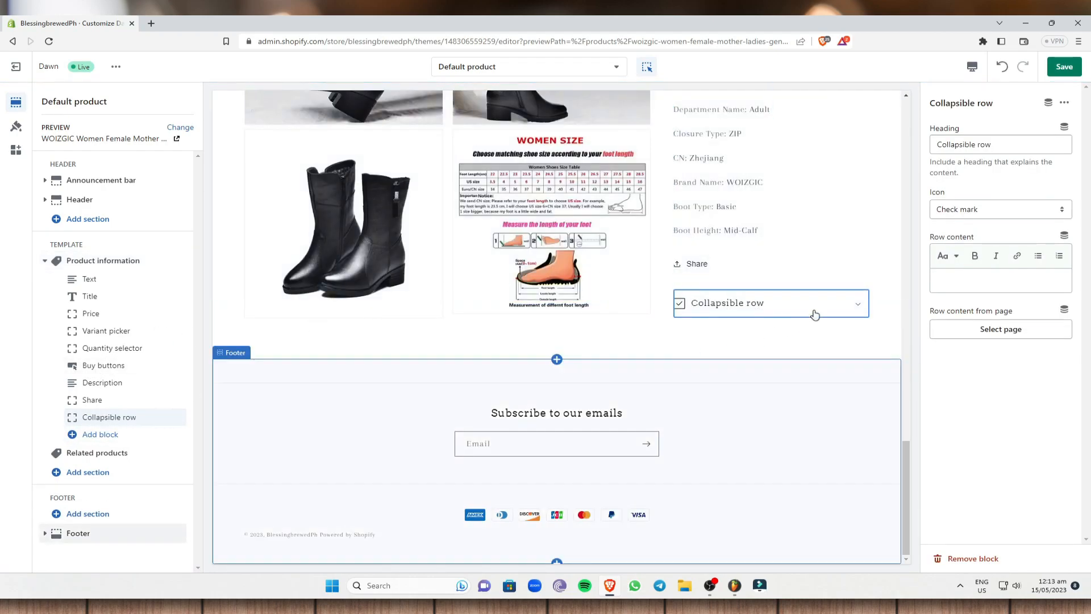
- Move the new collapsible row between the Buy buttons and Description blocks
{"action": "scroll", "coordinate": [814, 310], "scroll_direction": "up", "scroll_amount": 3}
{"action": "scroll", "coordinate": [788, 379], "scroll_direction": "up", "scroll_amount": 4}
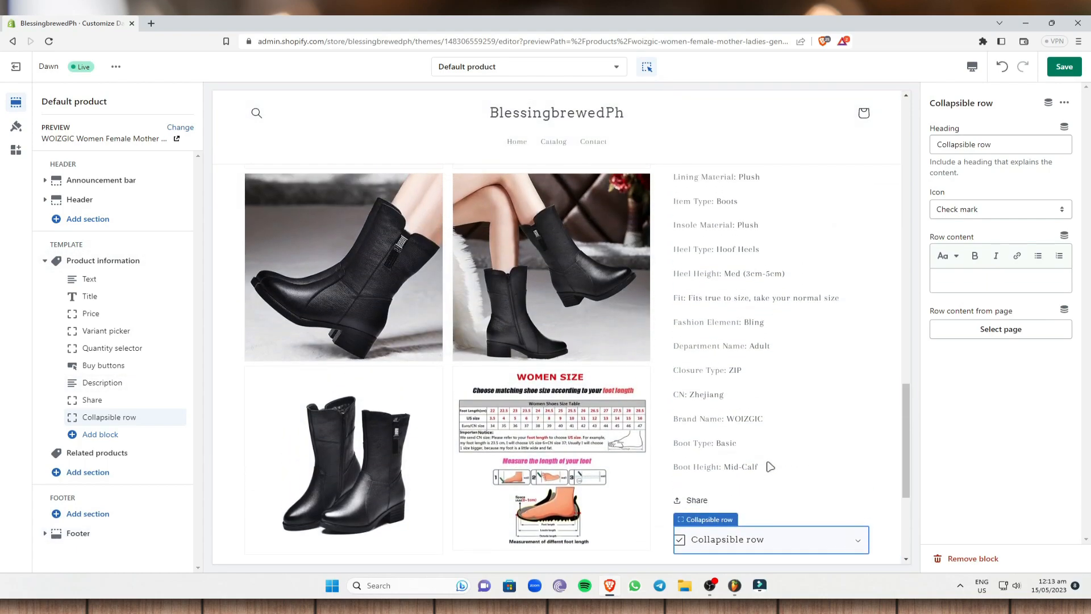
{"action": "scroll", "coordinate": [788, 379], "scroll_direction": "up", "scroll_amount": 5}
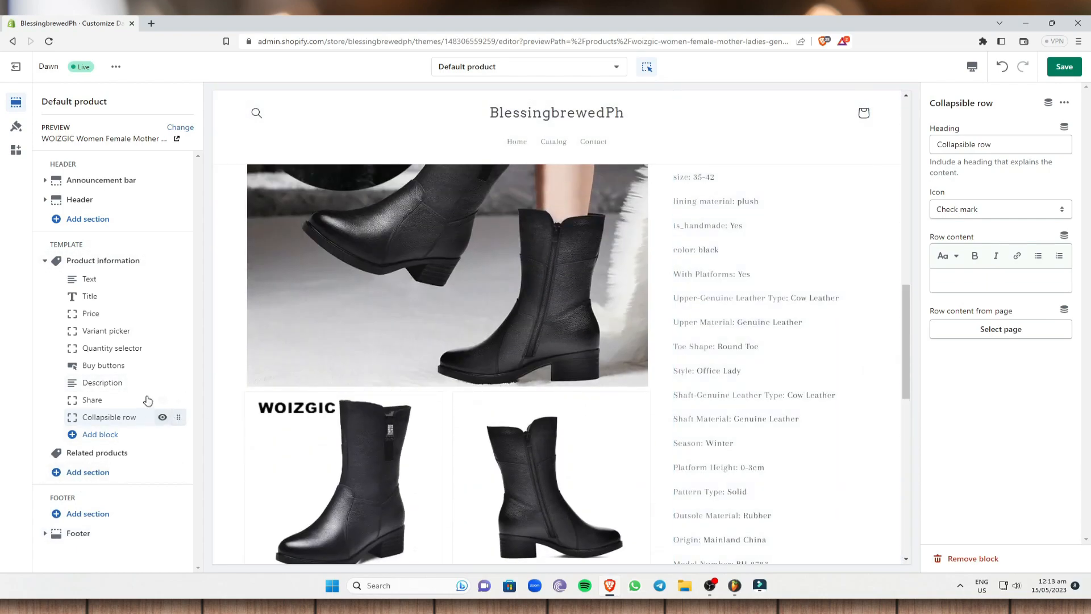
{"action": "scroll", "coordinate": [870, 339], "scroll_direction": "up", "scroll_amount": 5}
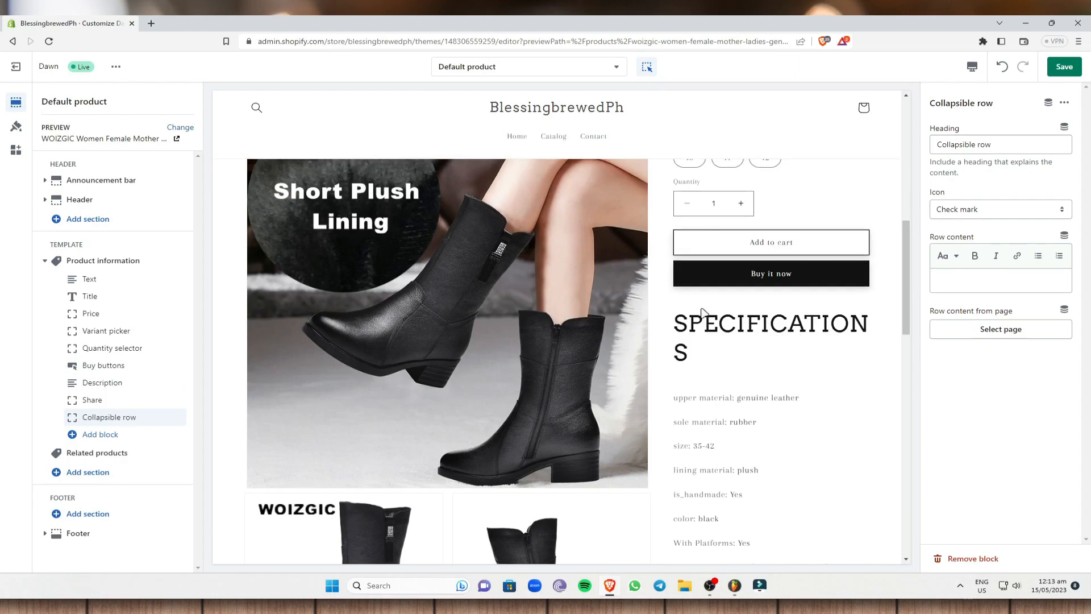
{"action": "scroll", "coordinate": [730, 311], "scroll_direction": "down", "scroll_amount": 4}
{"action": "scroll", "coordinate": [816, 351], "scroll_direction": "down", "scroll_amount": 9}
{"action": "left_click", "coordinate": [181, 418]}
{"action": "left_click_drag", "start_coordinate": [179, 419], "coordinate": [145, 390]}
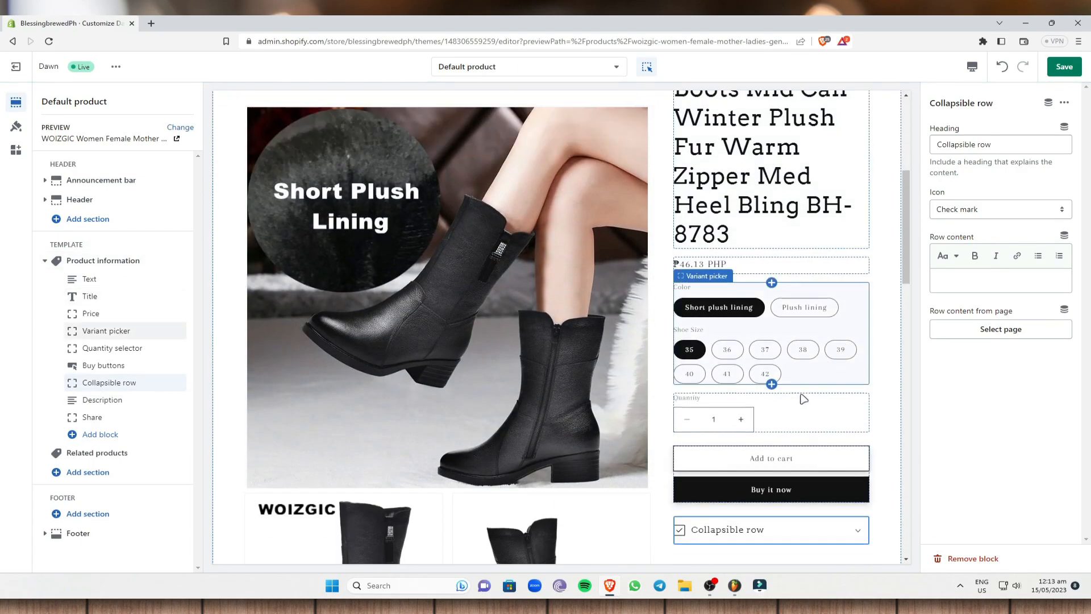
- Expand the collapsible row in the preview and change its heading to Materials
{"action": "scroll", "coordinate": [778, 278], "scroll_direction": "down", "scroll_amount": 5}
{"action": "left_click", "coordinate": [756, 211]}
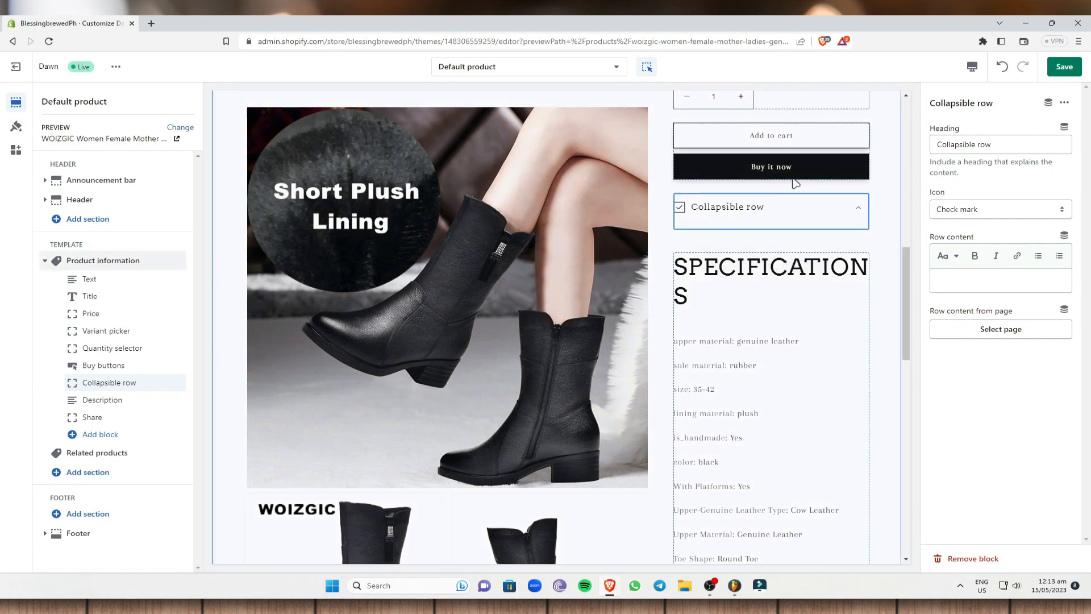
{"action": "left_click_drag", "start_coordinate": [1002, 143], "coordinate": [862, 147]}
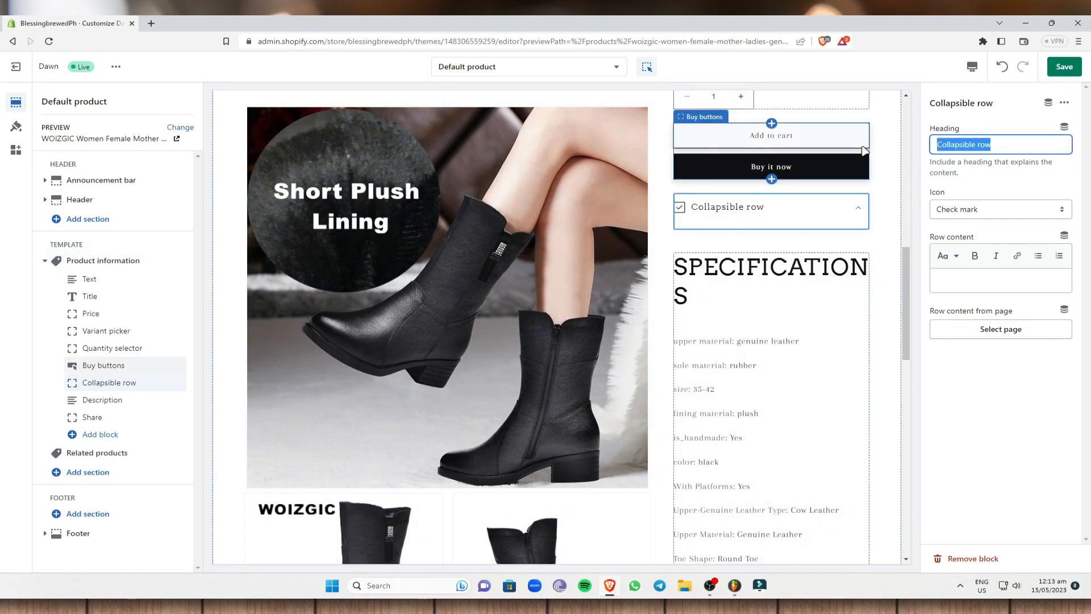
{"action": "type", "text": "Mat"}
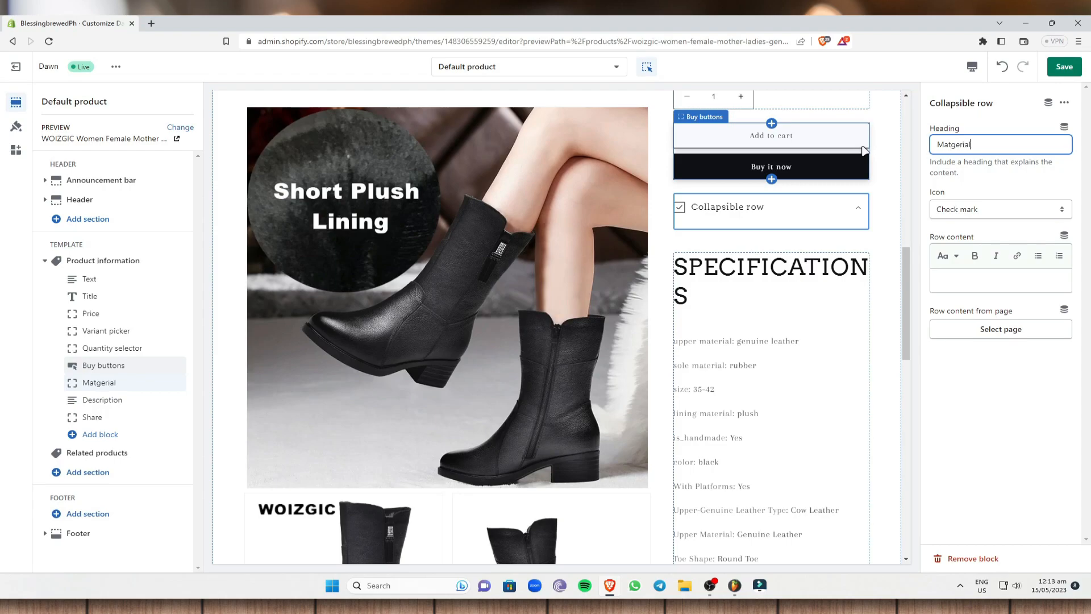
{"action": "type", "text": "erials"}
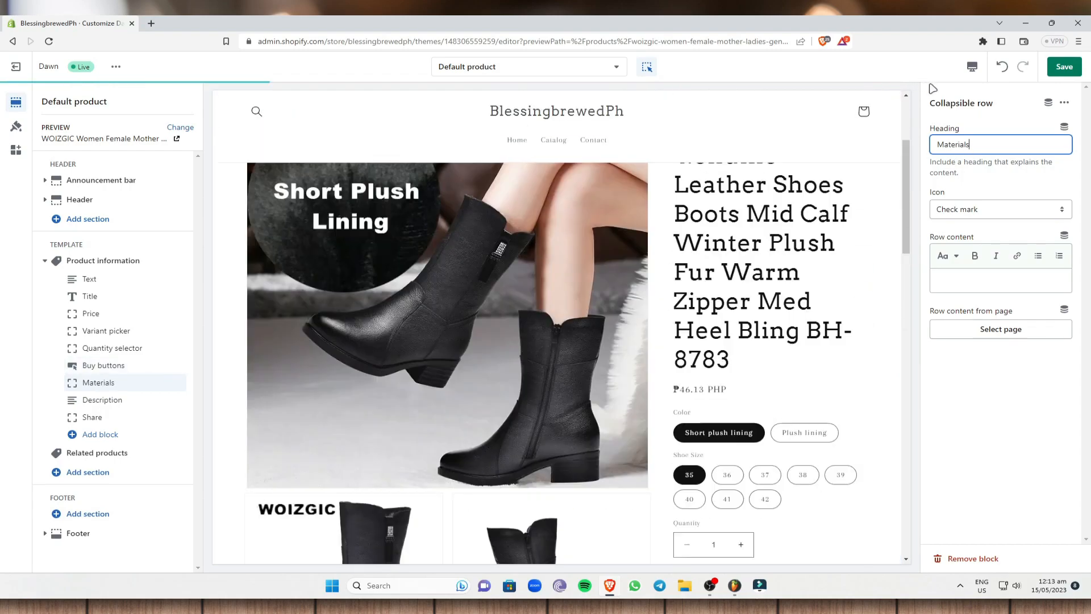
- Set the Materials row's icon to Leather and save the template
{"action": "scroll", "coordinate": [879, 341], "scroll_direction": "down", "scroll_amount": 4}
{"action": "scroll", "coordinate": [880, 341], "scroll_direction": "down", "scroll_amount": 4}
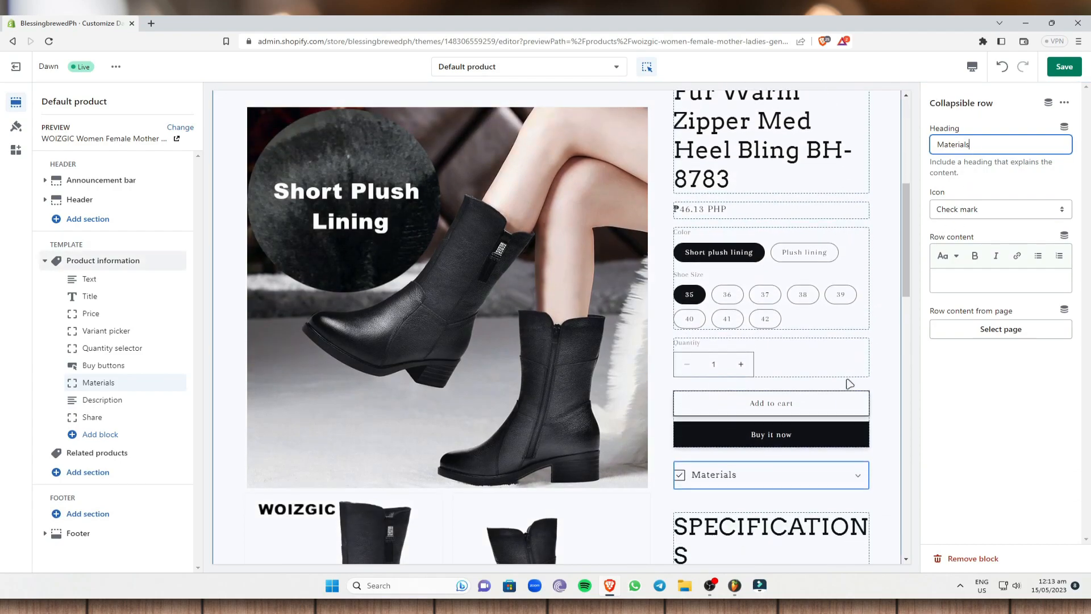
{"action": "left_click", "coordinate": [1008, 209]}
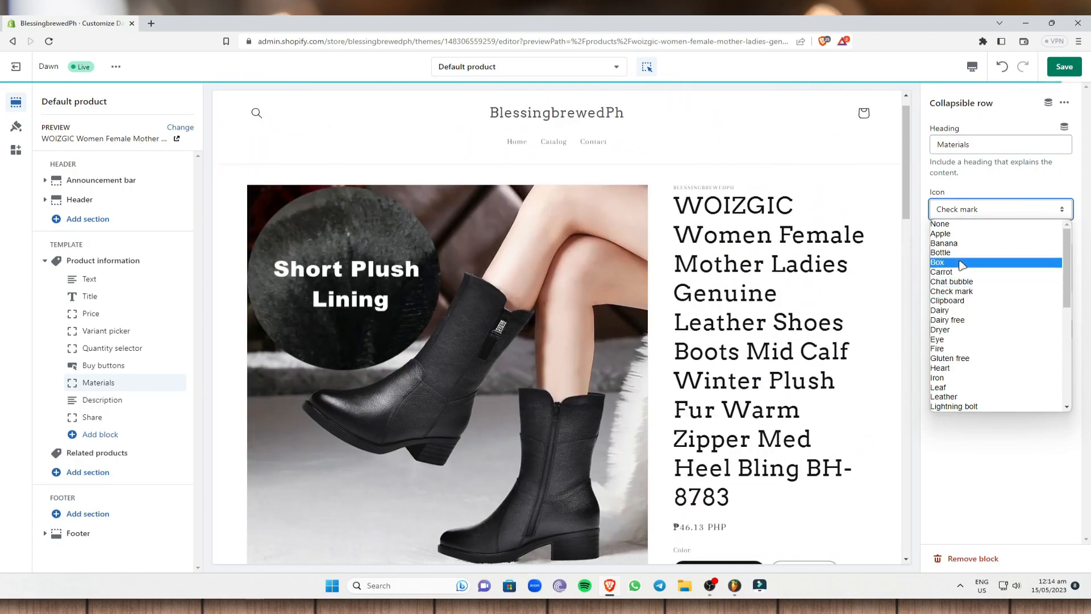
{"action": "scroll", "coordinate": [979, 338], "scroll_direction": "down", "scroll_amount": 3}
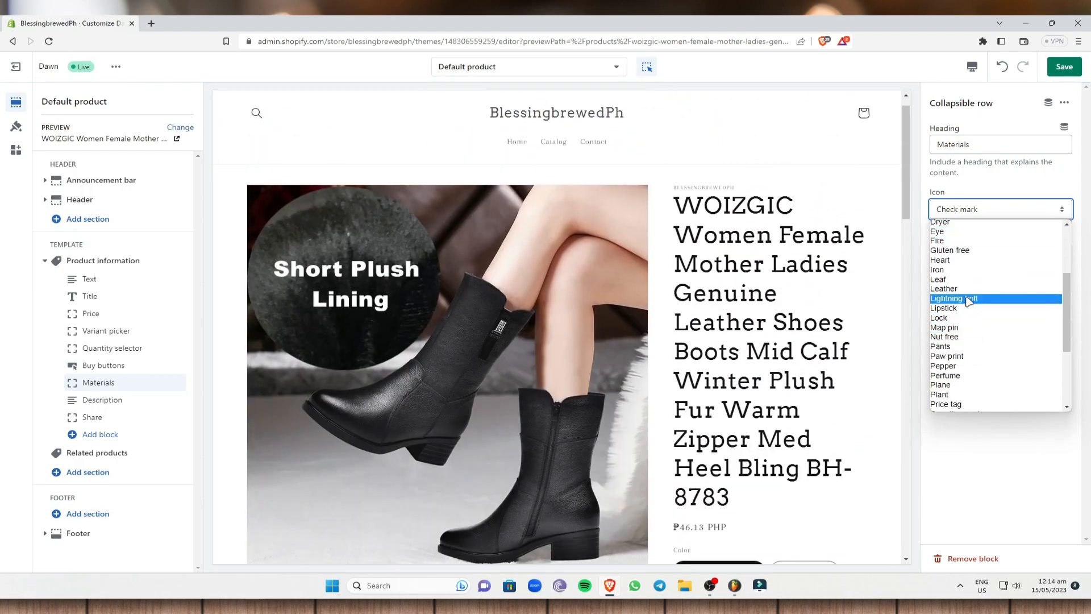
{"action": "left_click", "coordinate": [960, 290]}
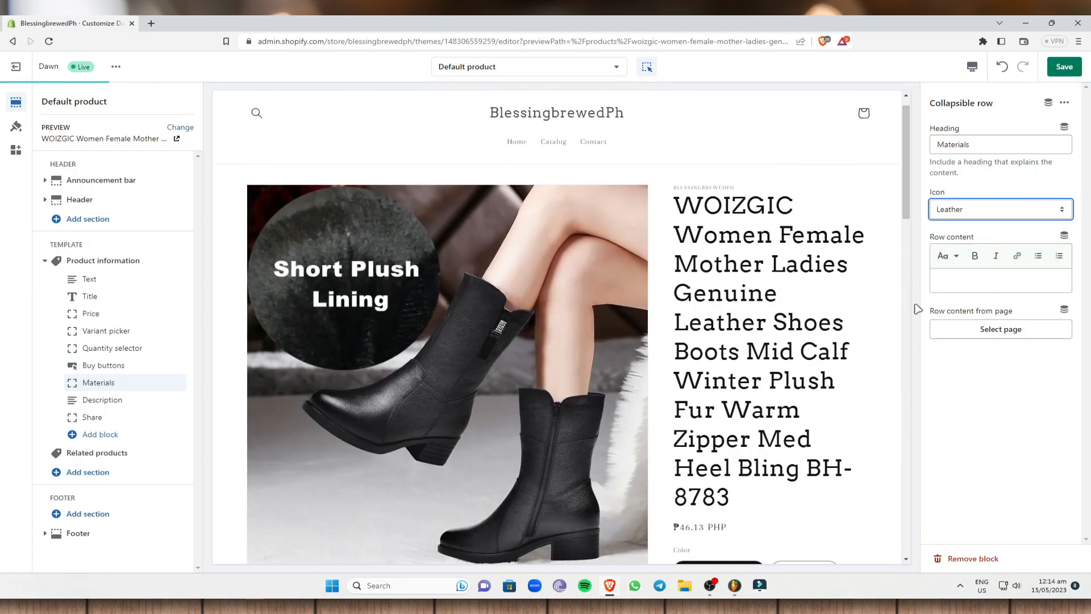
{"action": "scroll", "coordinate": [853, 341], "scroll_direction": "down", "scroll_amount": 3}
{"action": "scroll", "coordinate": [817, 380], "scroll_direction": "down", "scroll_amount": 4}
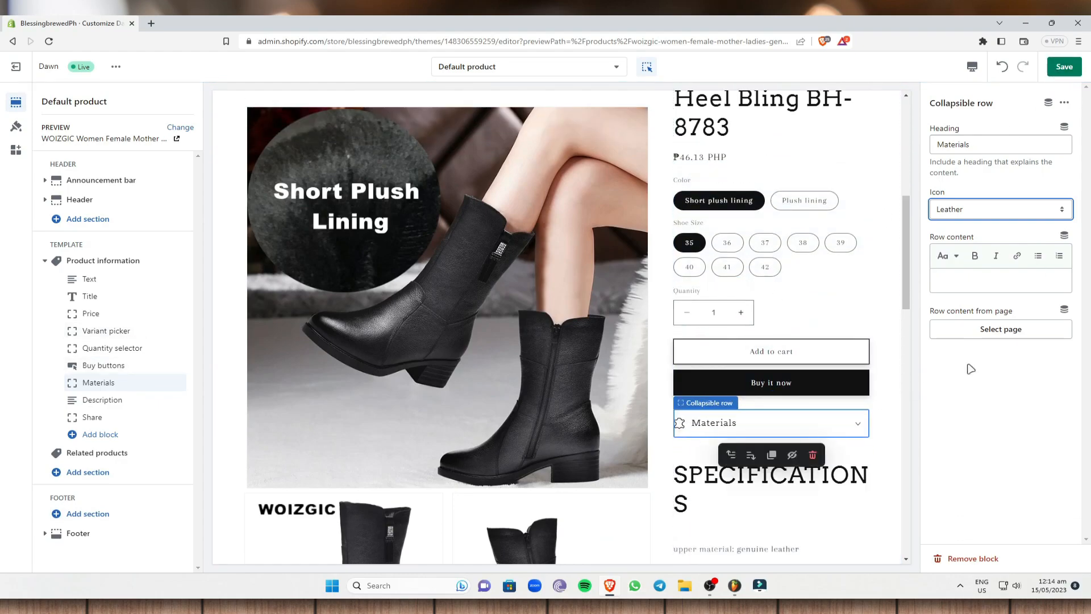
{"action": "left_click", "coordinate": [1064, 67]}
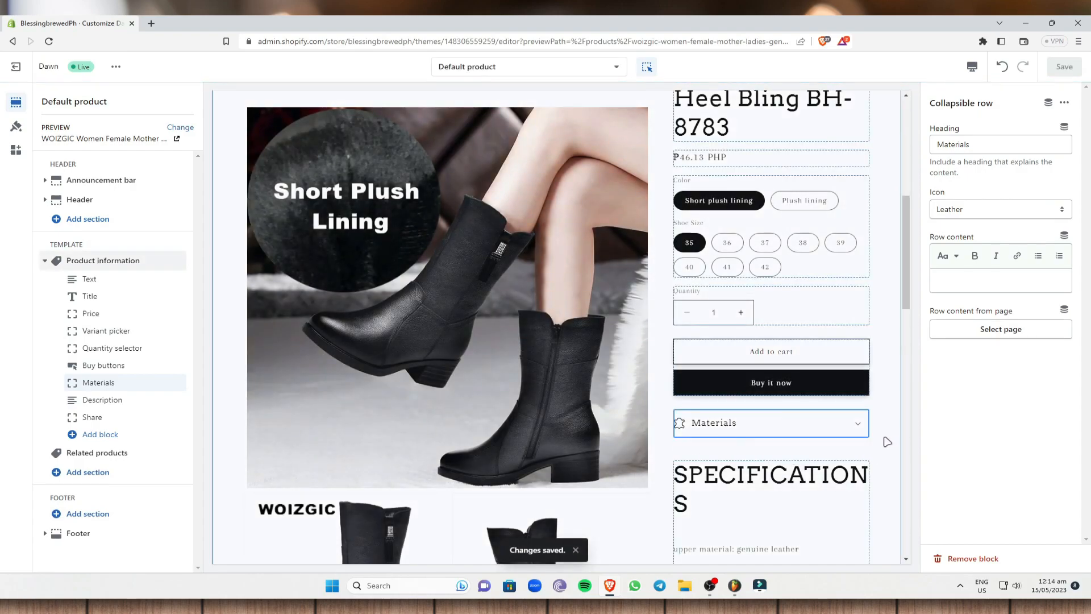
- Add a second Collapsible row block to Product information and place it directly below the Materials row
{"action": "scroll", "coordinate": [702, 446], "scroll_direction": "down", "scroll_amount": 2}
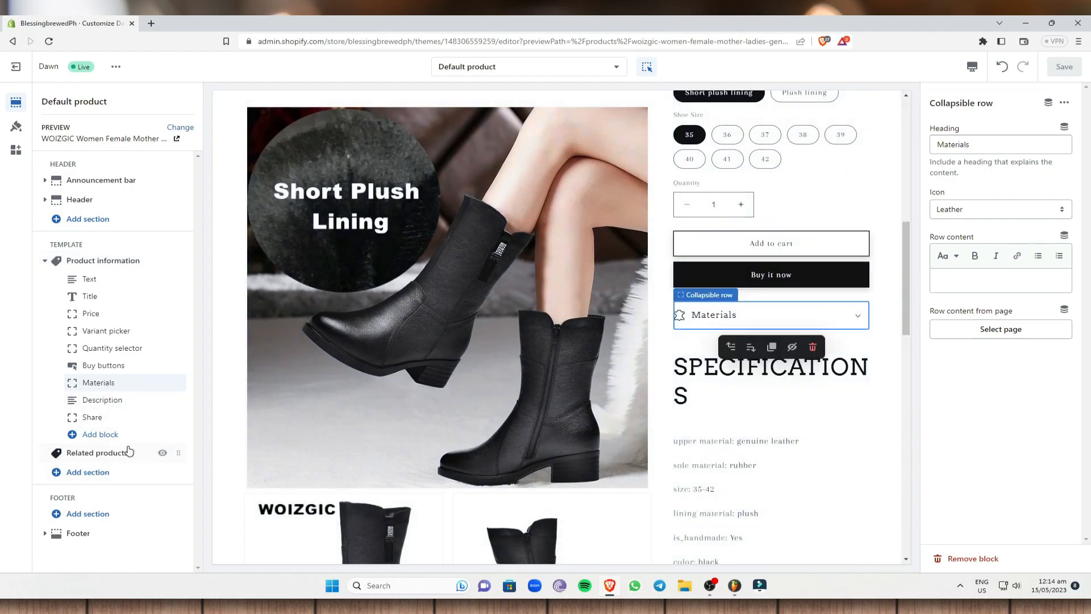
{"action": "left_click", "coordinate": [110, 440]}
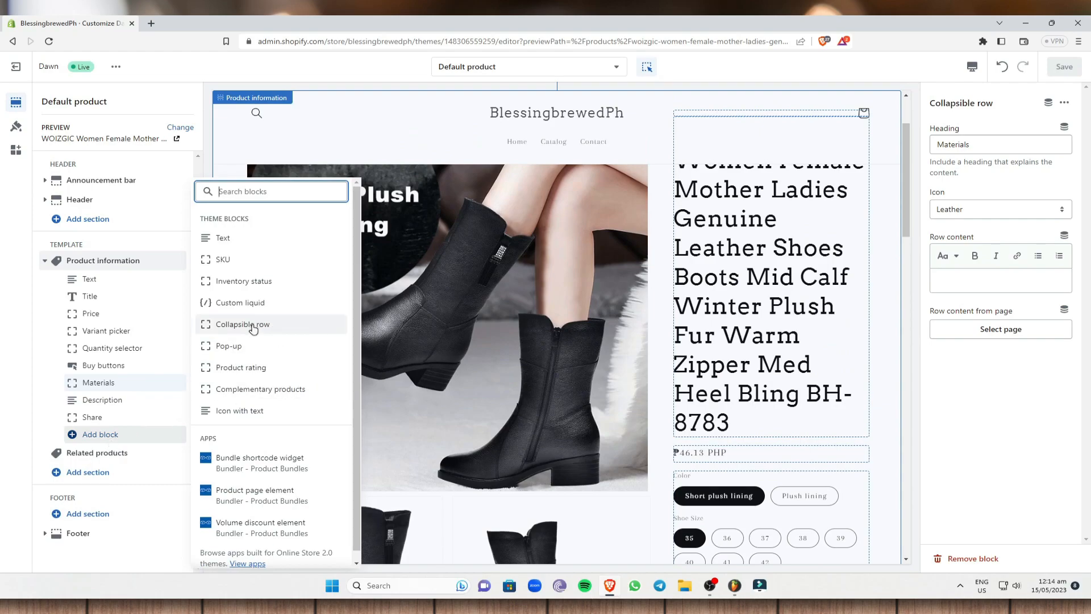
{"action": "left_click", "coordinate": [253, 325]}
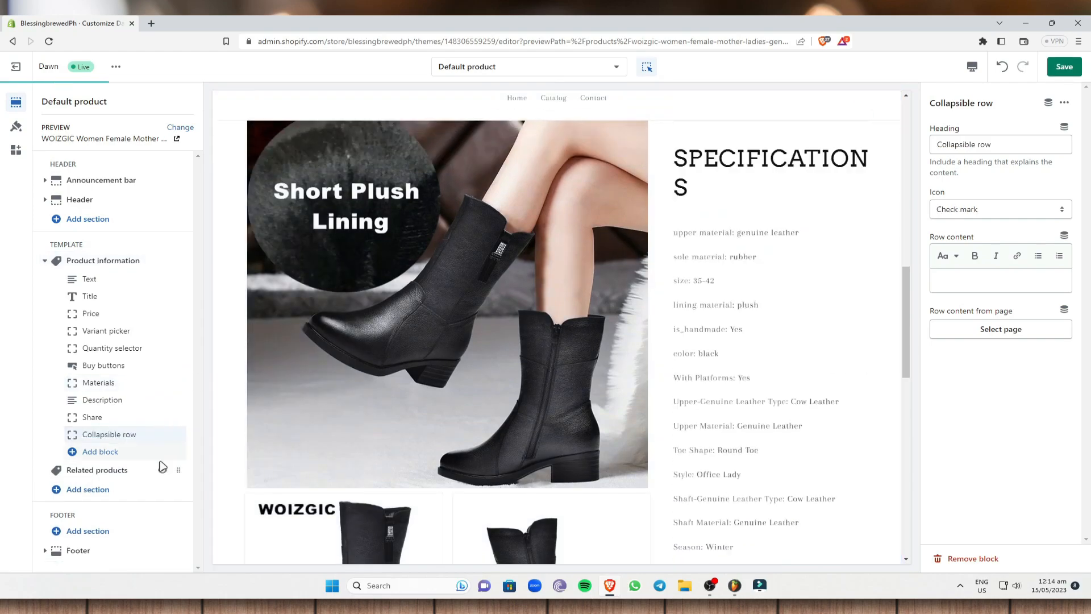
{"action": "left_click_drag", "start_coordinate": [185, 436], "coordinate": [169, 408]}
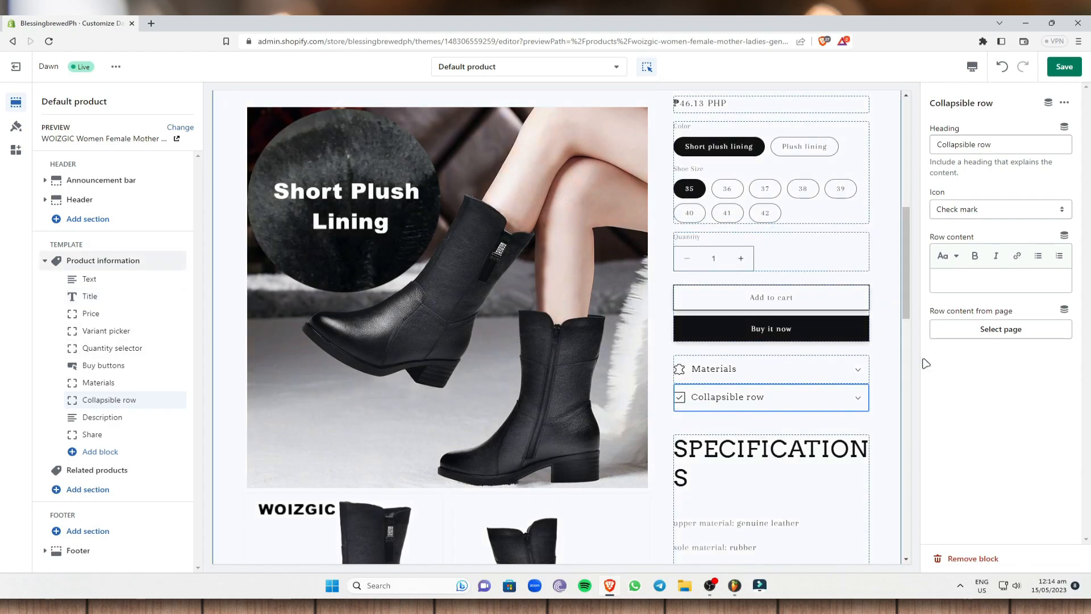
- Set the second collapsible row's heading to Shipping and its icon to Map pin
{"action": "triple_click", "coordinate": [989, 145]}
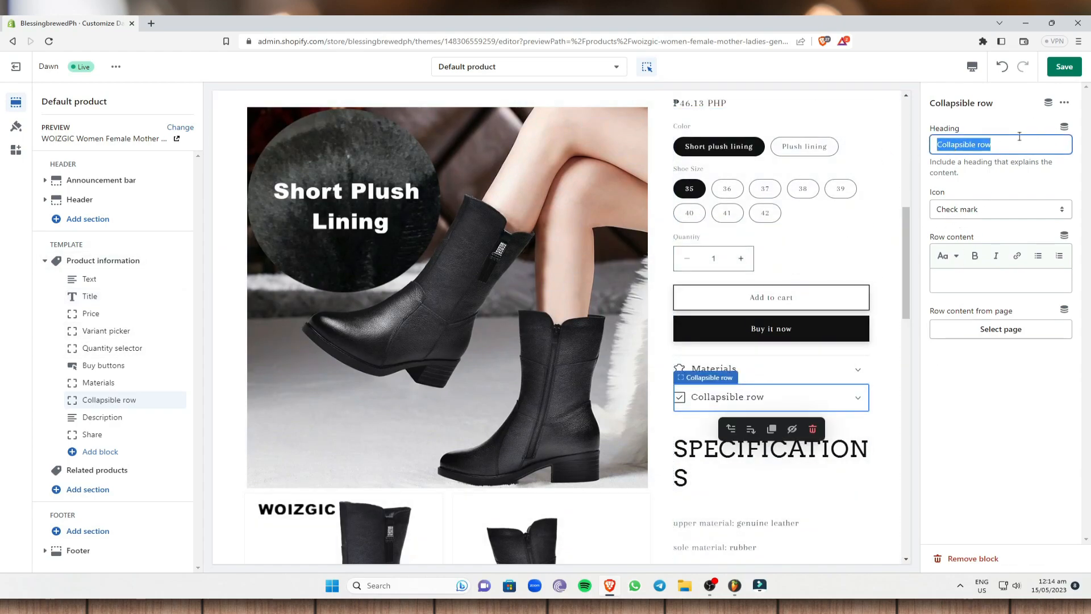
{"action": "type", "text": "Shipping"}
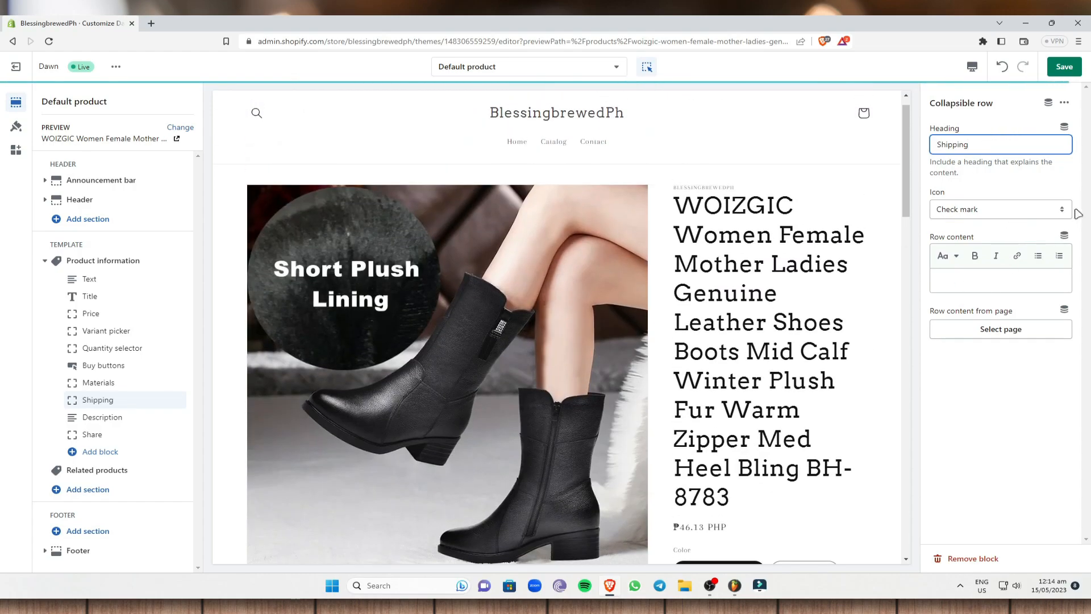
{"action": "left_click", "coordinate": [1065, 211]}
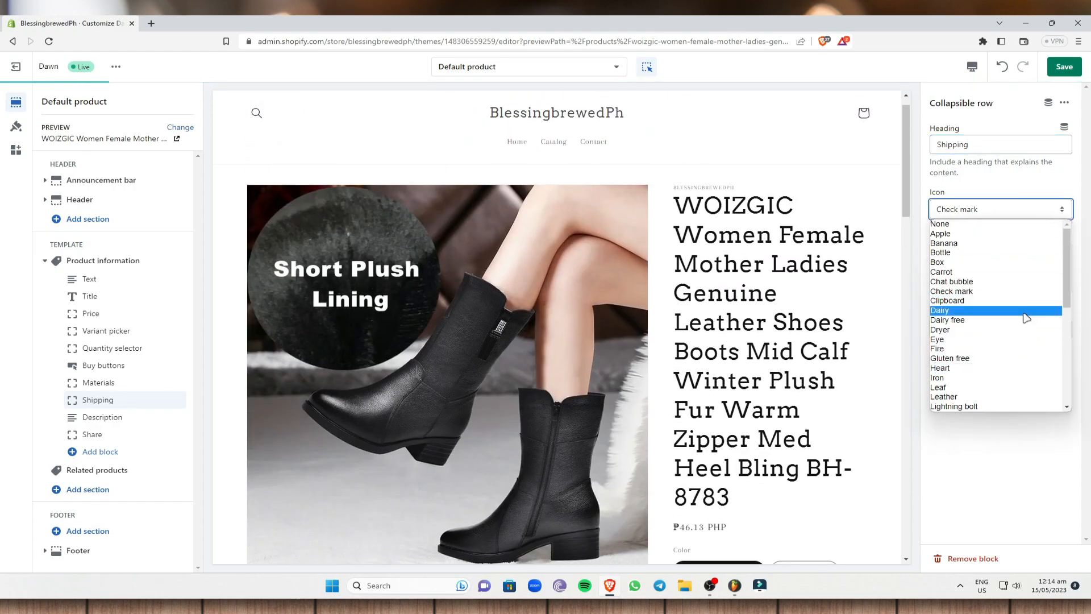
{"action": "scroll", "coordinate": [1016, 301], "scroll_direction": "down", "scroll_amount": 4}
{"action": "scroll", "coordinate": [1015, 300], "scroll_direction": "up", "scroll_amount": 2}
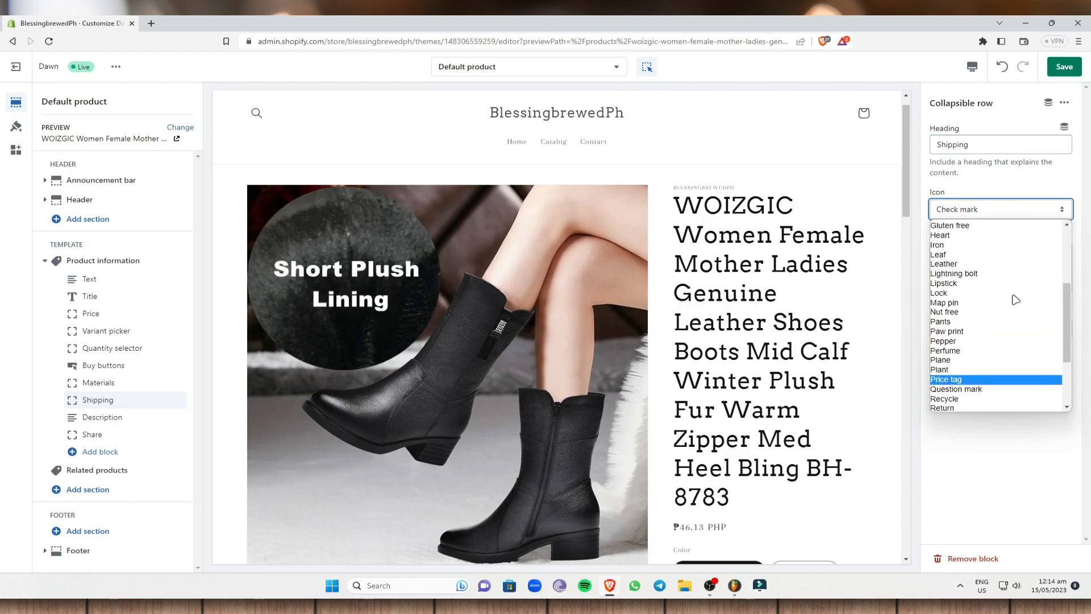
{"action": "scroll", "coordinate": [1010, 301], "scroll_direction": "down", "scroll_amount": 2}
{"action": "scroll", "coordinate": [981, 330], "scroll_direction": "up", "scroll_amount": 3}
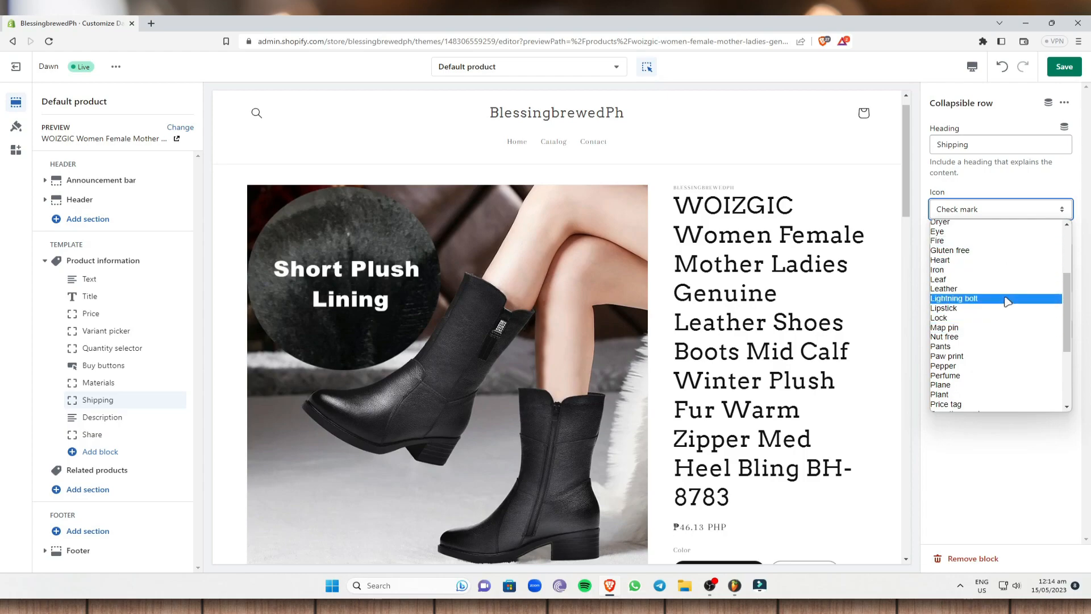
{"action": "left_click", "coordinate": [963, 328]}
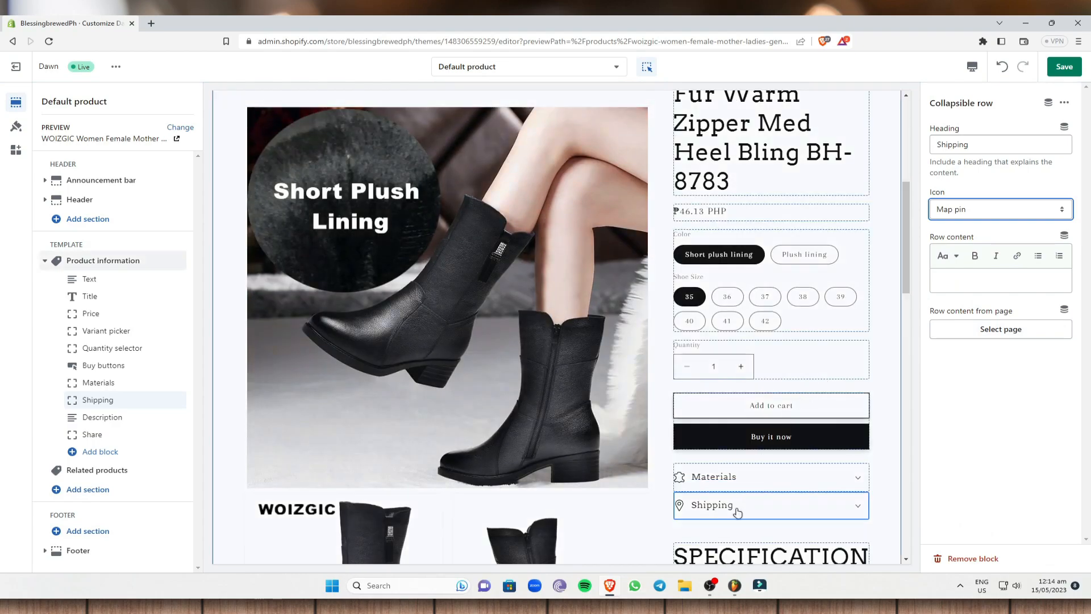
- Save the template with the Shipping row and exit the theme editor
{"action": "left_click", "coordinate": [1065, 67]}
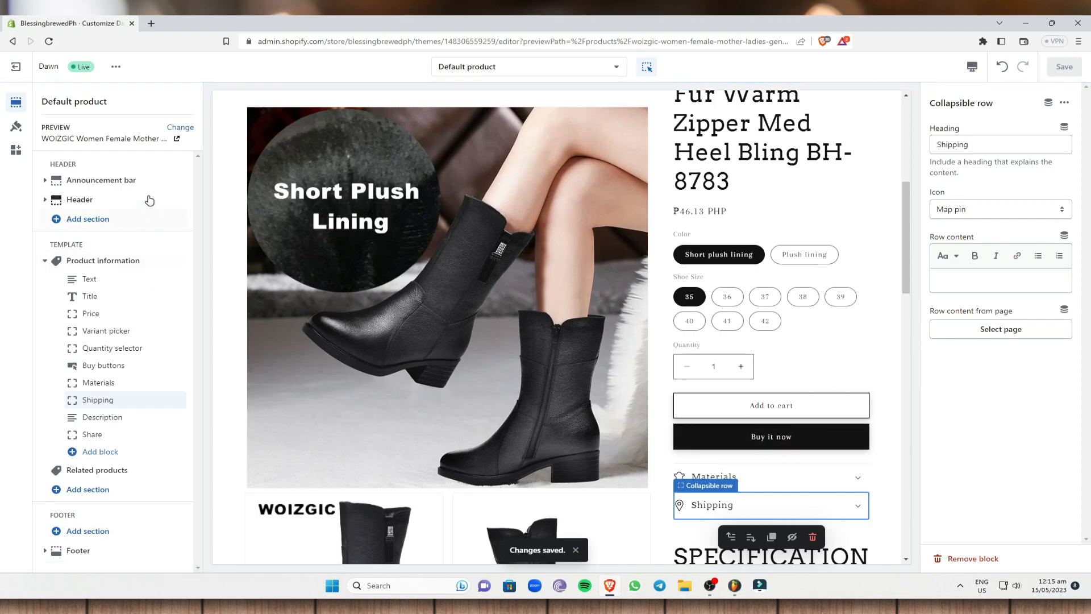
{"action": "left_click", "coordinate": [25, 67]}
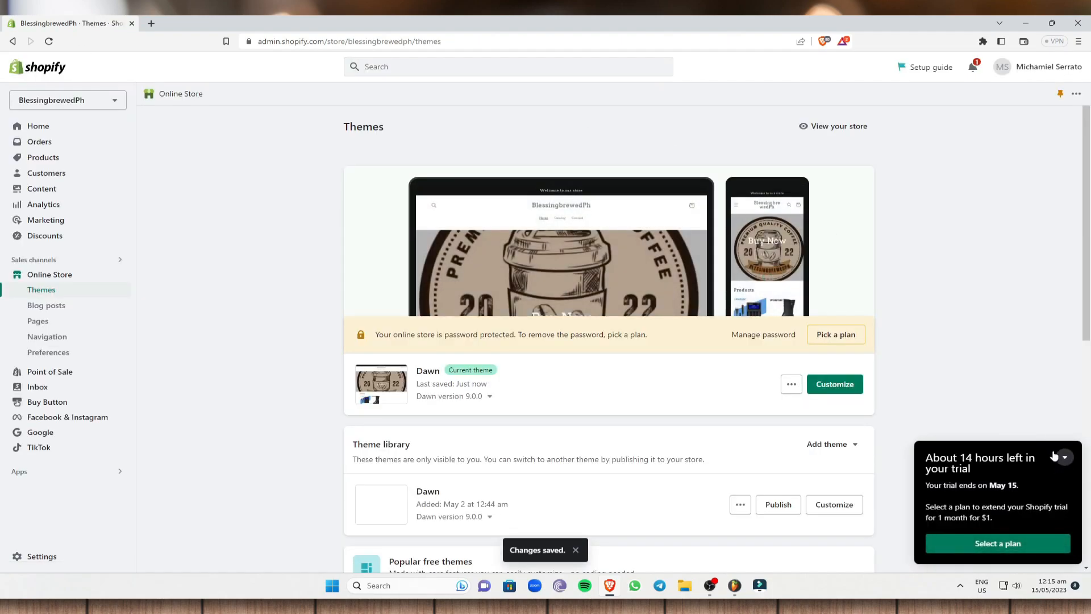
- Collapse the trial notice and open the product metafield definitions in the store's custom data settings
{"action": "left_click", "coordinate": [1062, 456]}
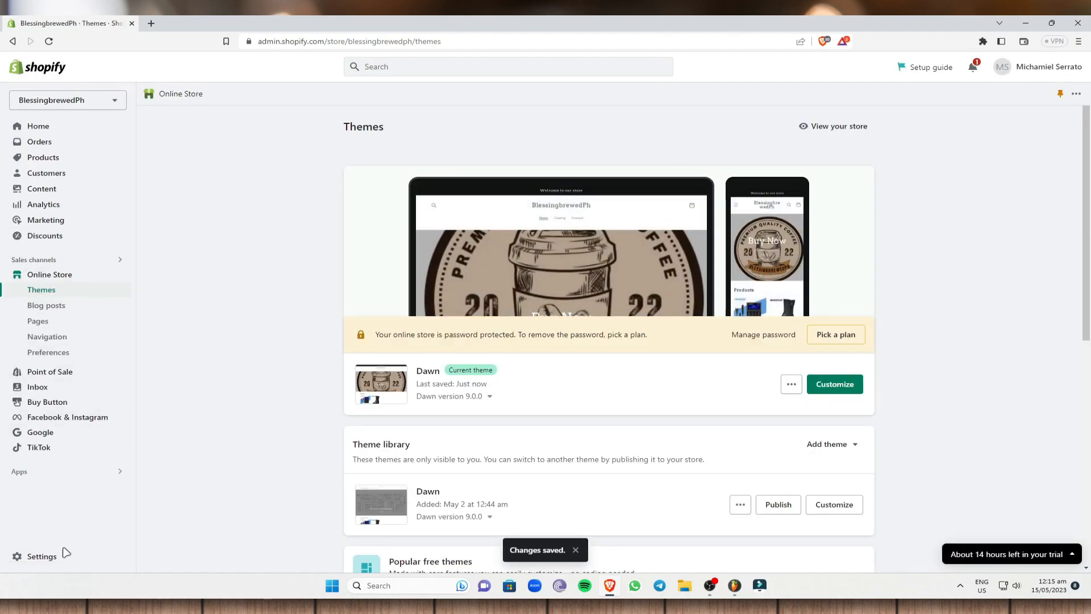
{"action": "left_click", "coordinate": [33, 556]}
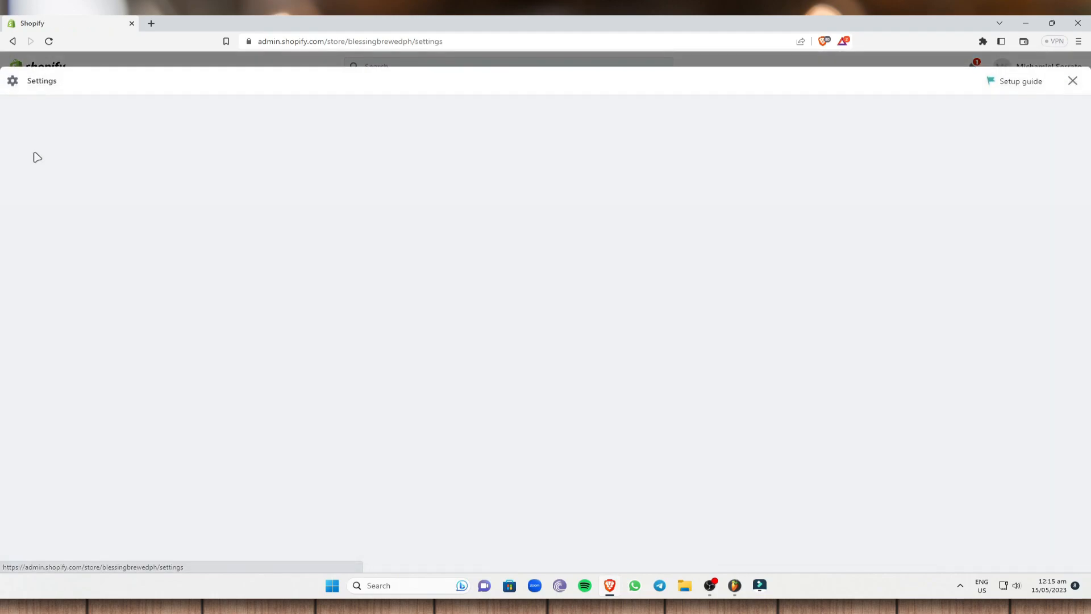
{"action": "scroll", "coordinate": [300, 407], "scroll_direction": "down", "scroll_amount": 2}
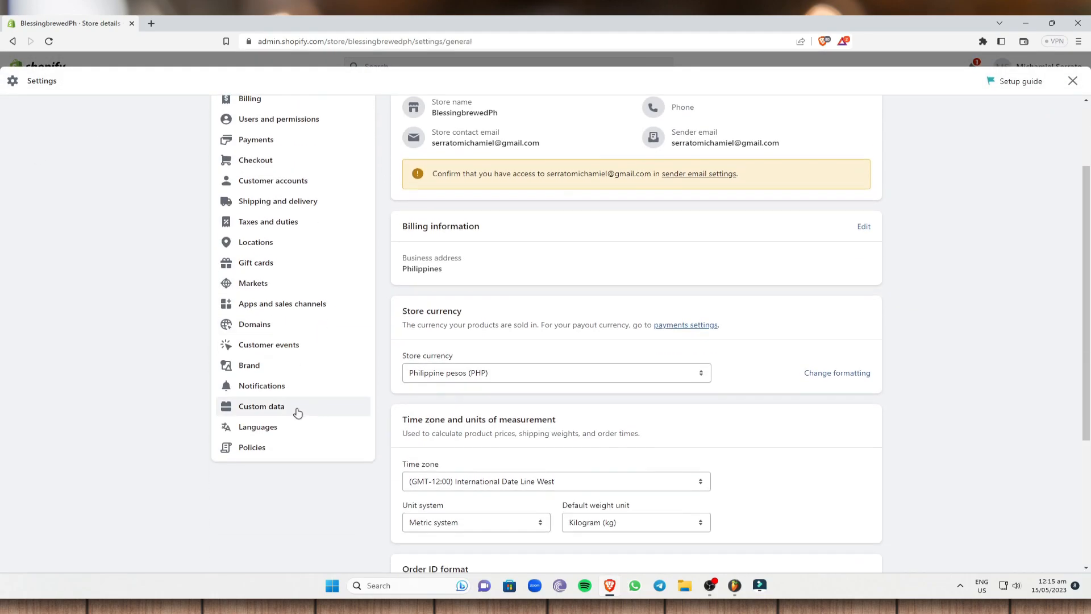
{"action": "left_click", "coordinate": [284, 409]}
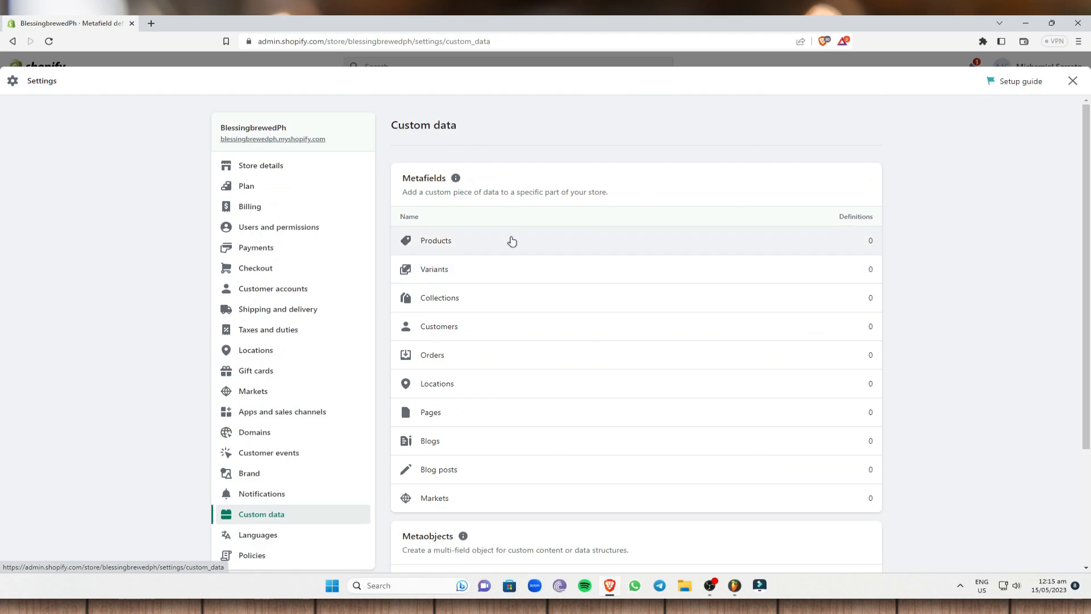
{"action": "left_click", "coordinate": [466, 242]}
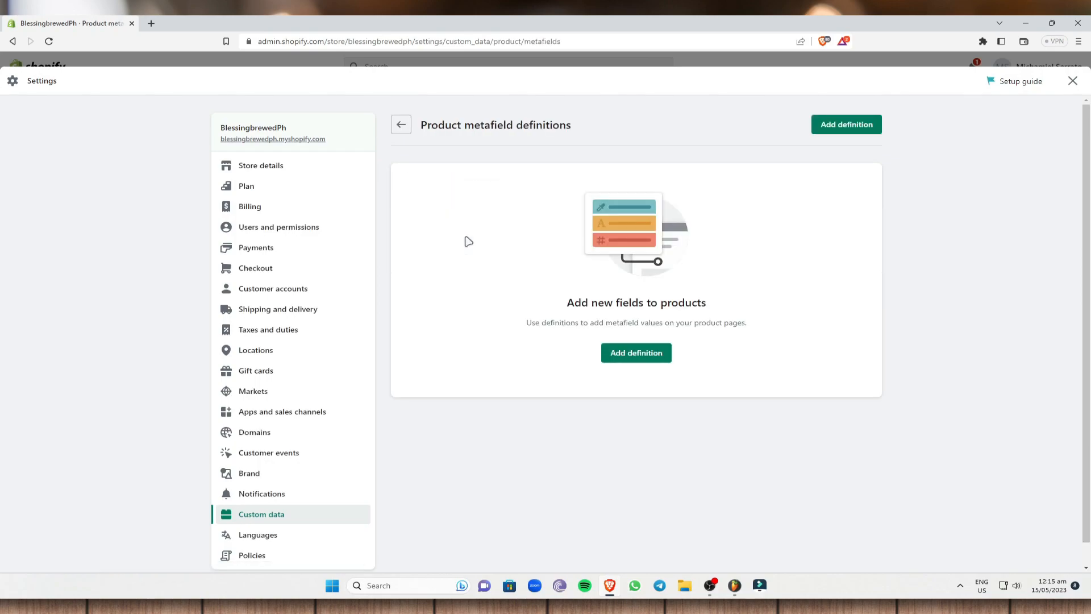
- Start a new product metafield definition and name it Materials
{"action": "left_click", "coordinate": [826, 130]}
{"action": "left_click", "coordinate": [453, 191]}
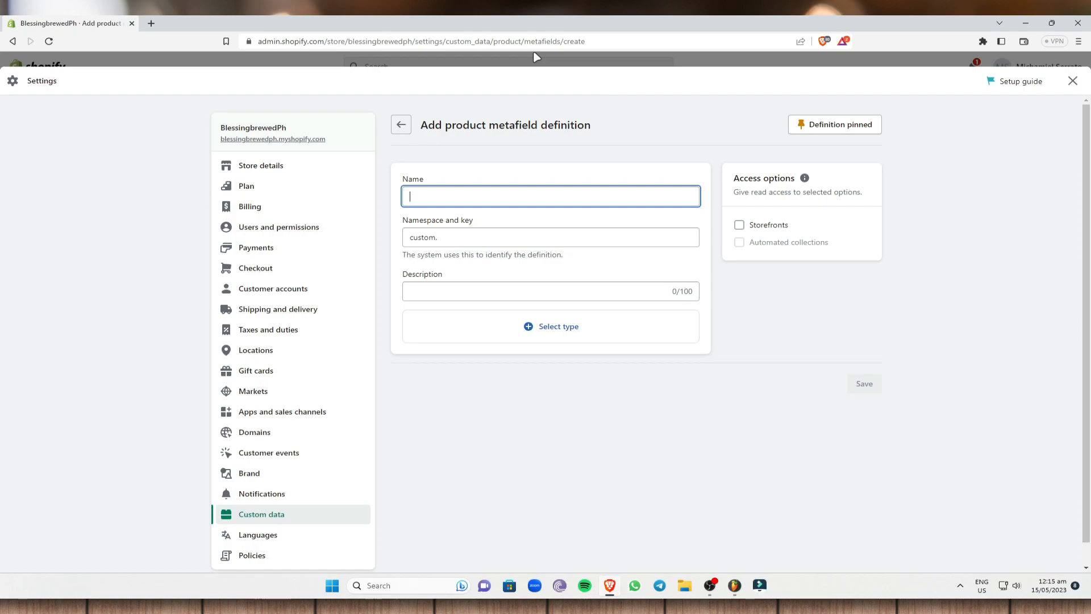
{"action": "type", "text": "M"}
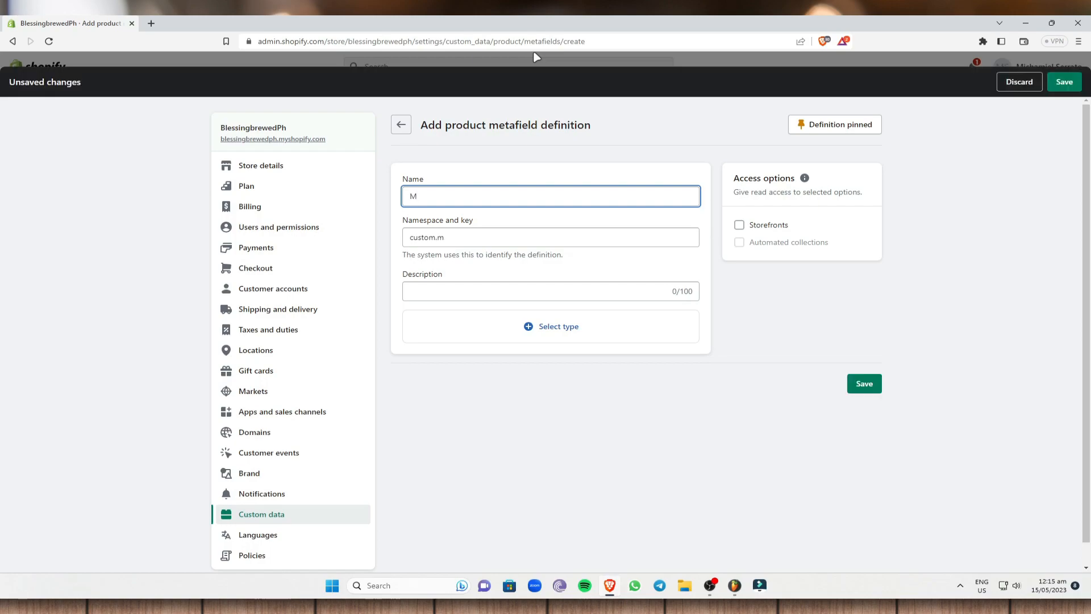
{"action": "type", "text": "ater"}
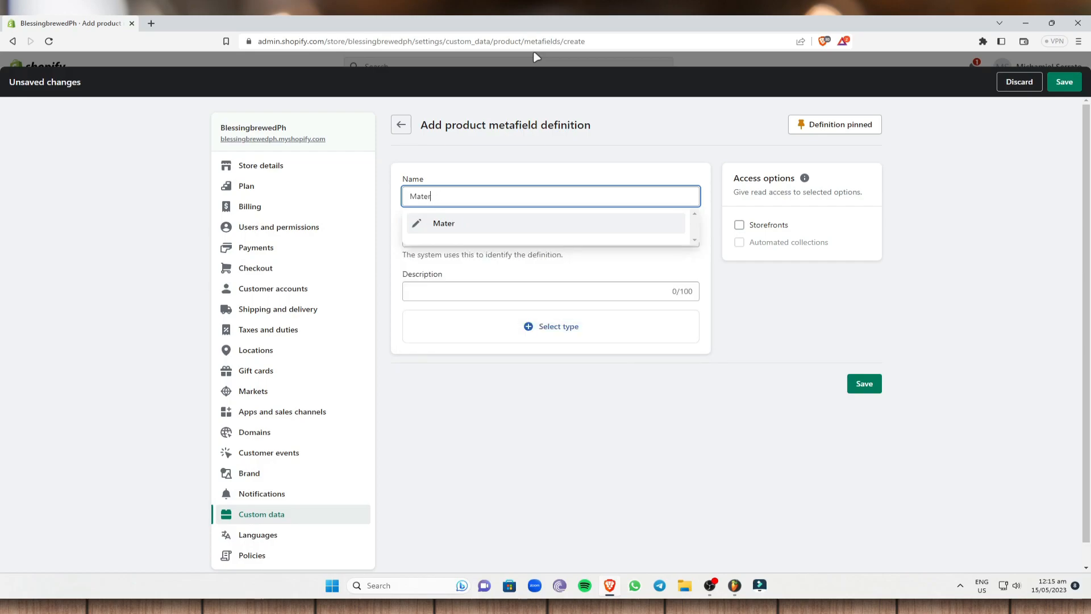
{"action": "type", "text": "fiaials"}
{"action": "left_click", "coordinate": [543, 153]}
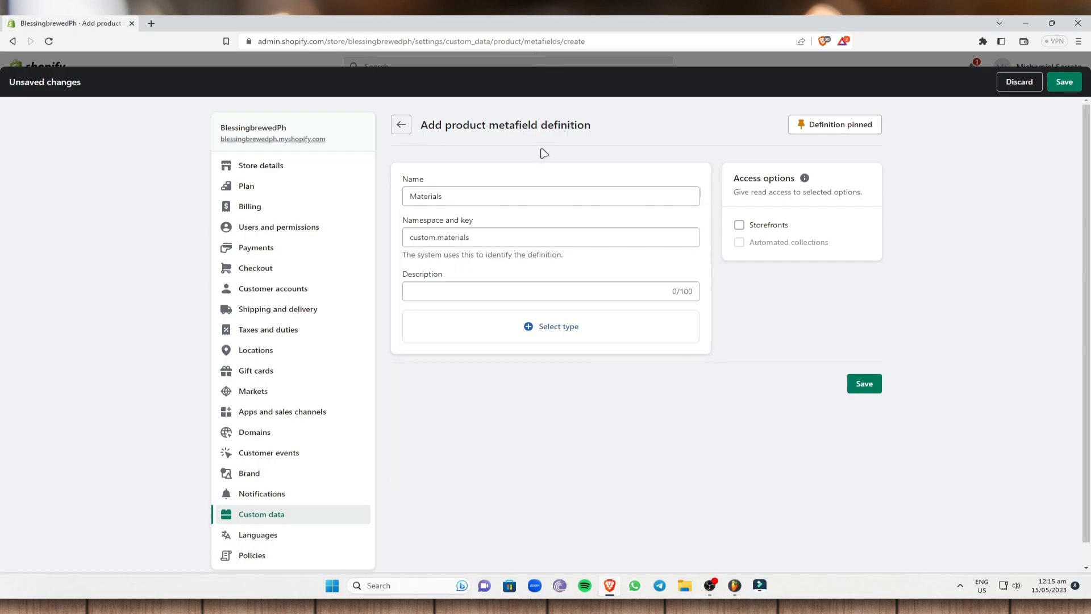
- Enter "Materials Used for this product" as the description of the Materials metafield
{"action": "triple_click", "coordinate": [479, 239]}
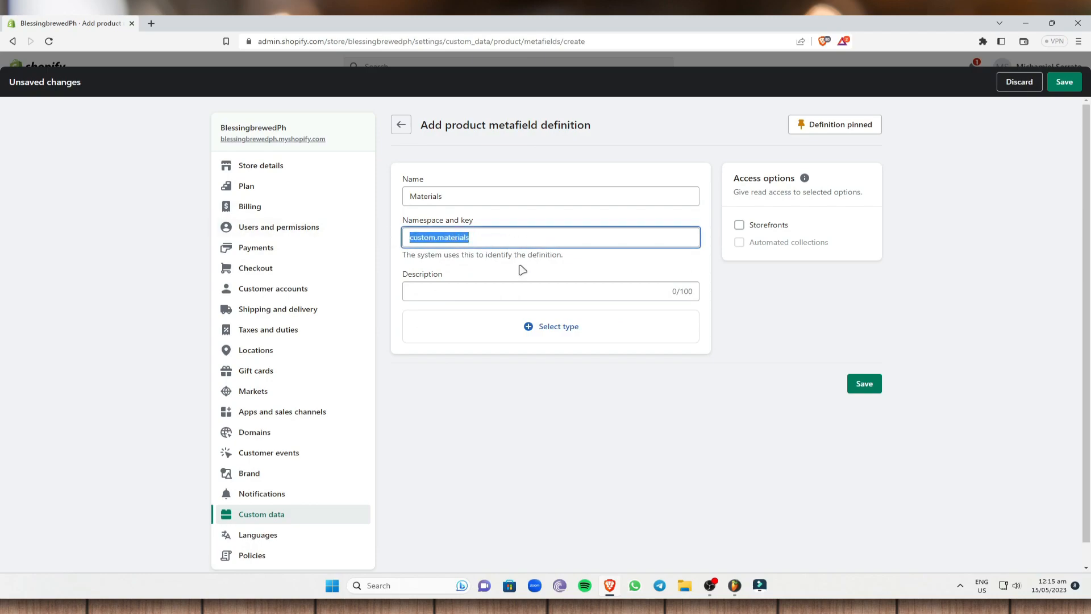
{"action": "left_click", "coordinate": [519, 293]}
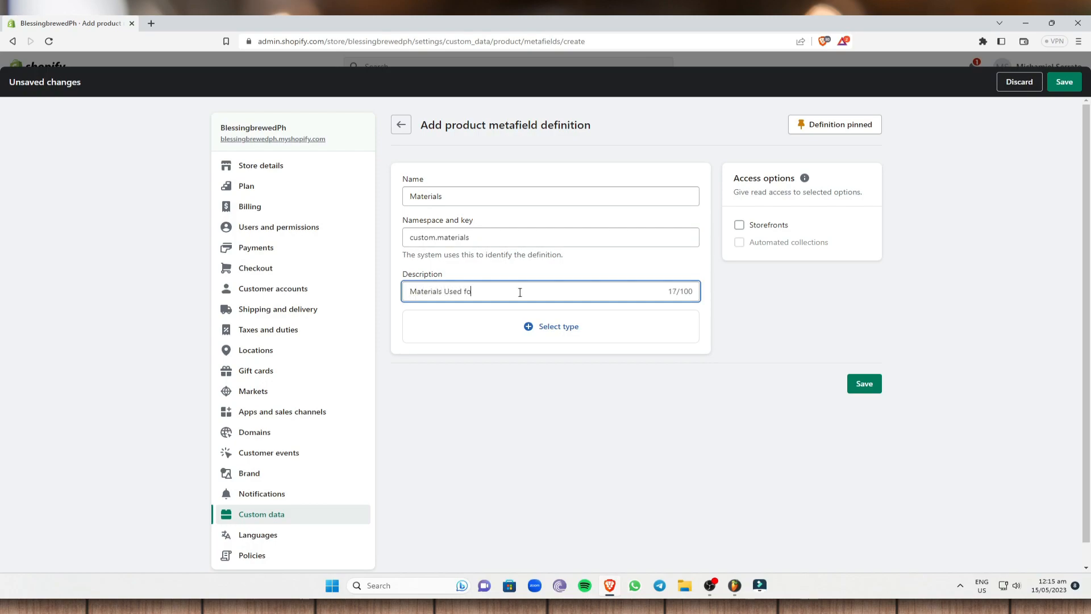
{"action": "left_click", "coordinate": [823, 346]}
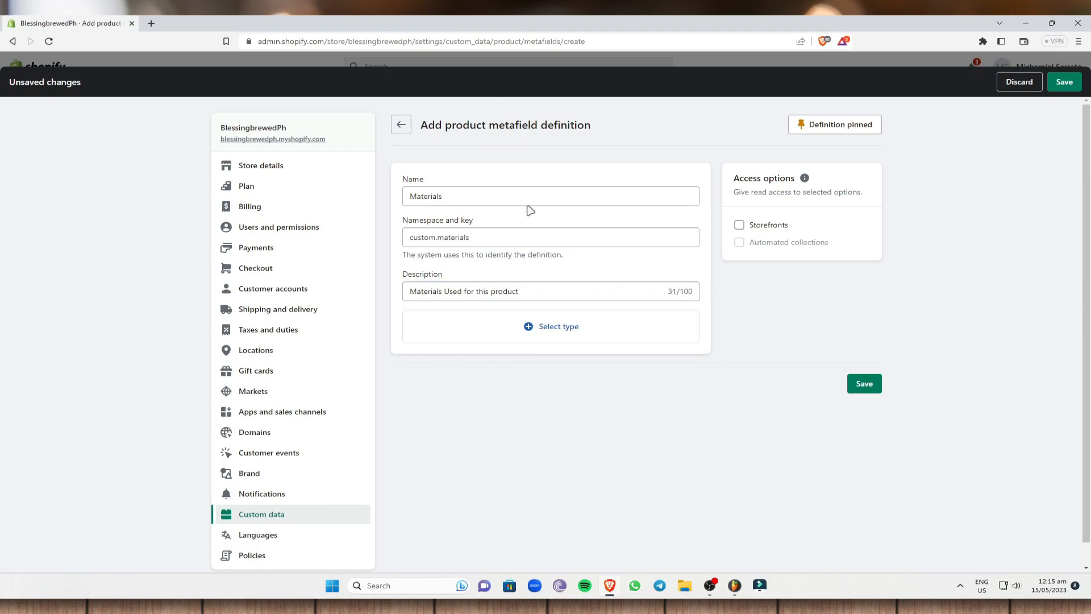
- Set the Materials metafield's content type to Multi-line text and save the definition
{"action": "left_click", "coordinate": [569, 334]}
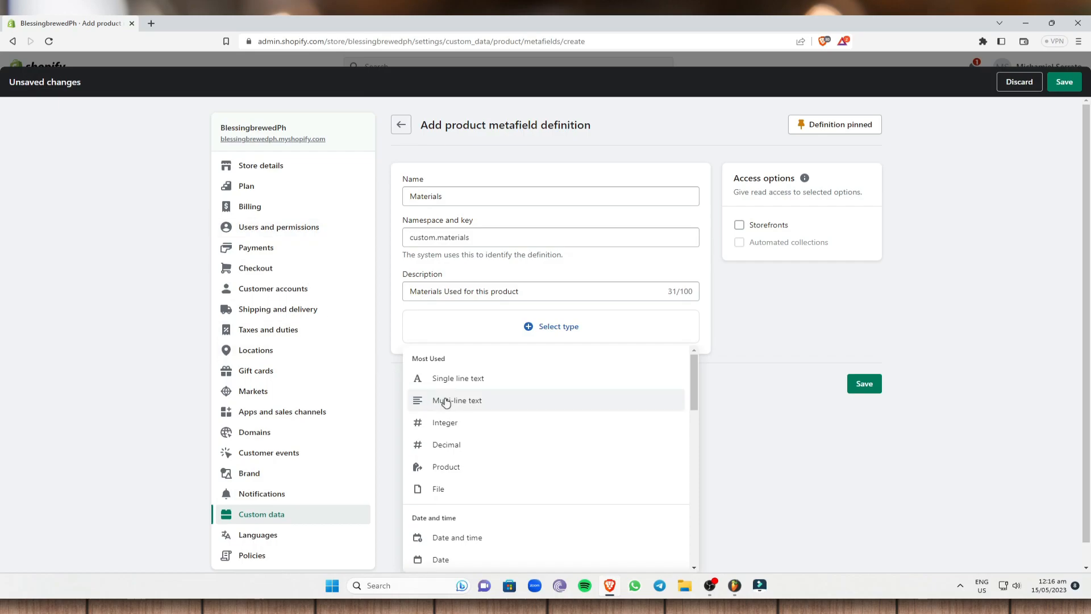
{"action": "left_click", "coordinate": [486, 405]}
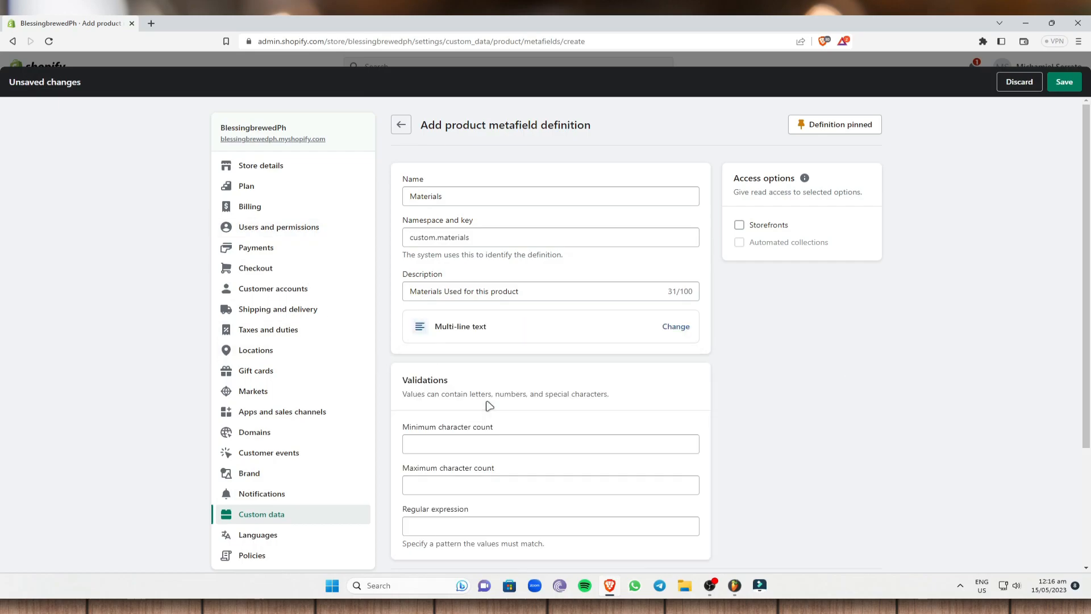
{"action": "scroll", "coordinate": [570, 393], "scroll_direction": "down", "scroll_amount": 3}
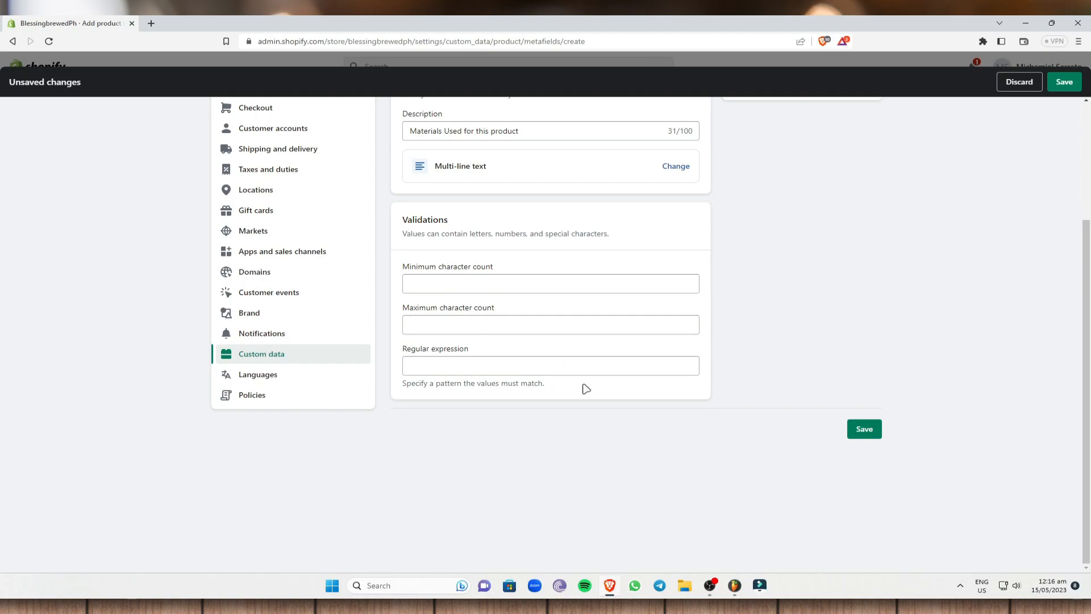
{"action": "scroll", "coordinate": [585, 383], "scroll_direction": "up", "scroll_amount": 2}
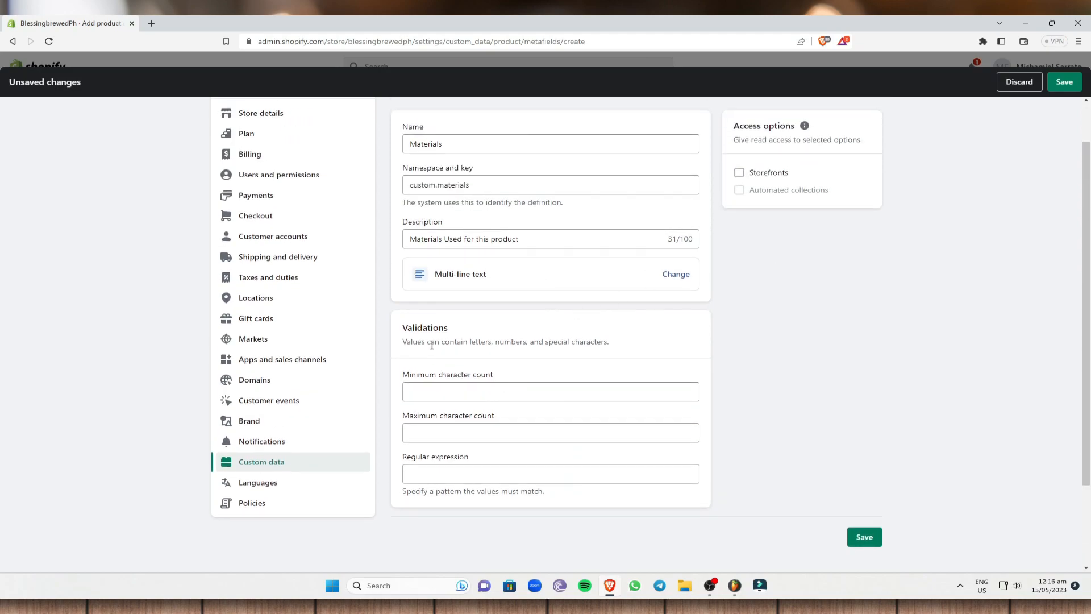
{"action": "scroll", "coordinate": [789, 441], "scroll_direction": "up", "scroll_amount": 1}
{"action": "scroll", "coordinate": [783, 294], "scroll_direction": "down", "scroll_amount": 1}
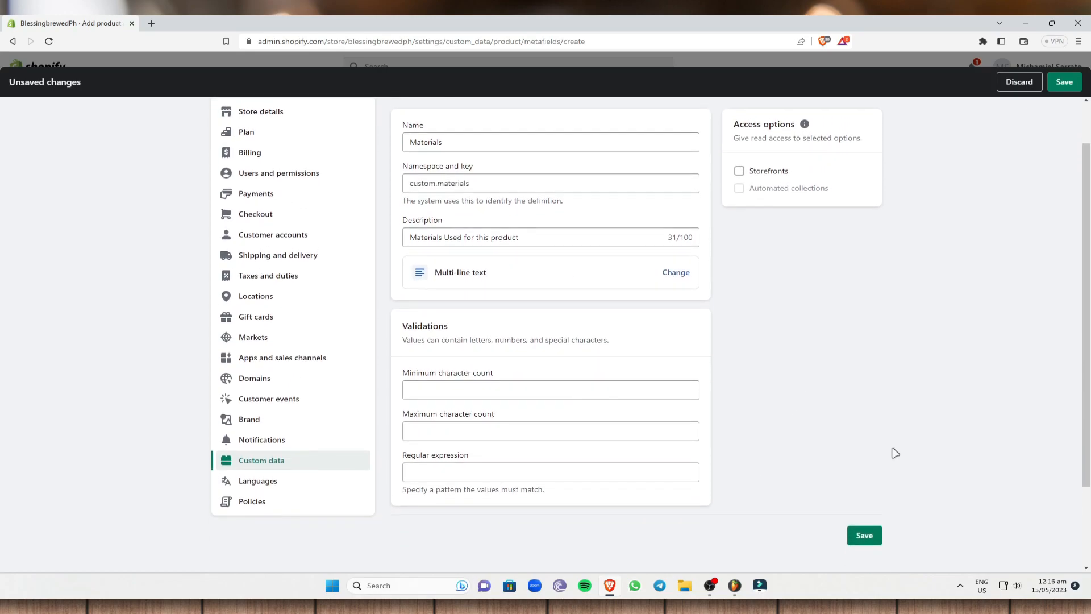
{"action": "left_click", "coordinate": [870, 541]}
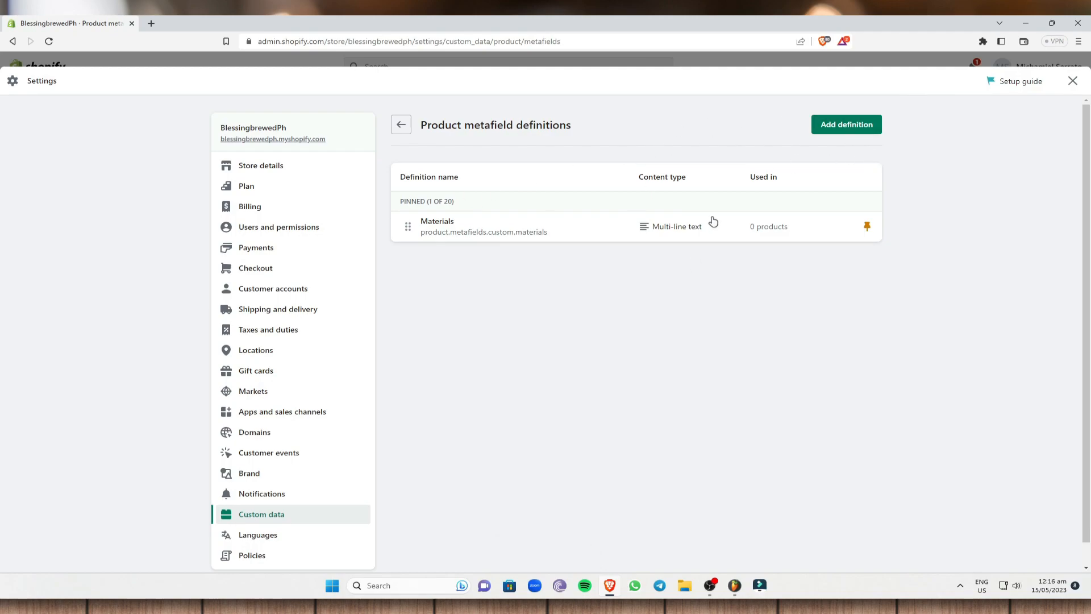
- Start a second product metafield definition and name it Shipping
{"action": "left_click", "coordinate": [851, 124]}
{"action": "left_click", "coordinate": [421, 191]}
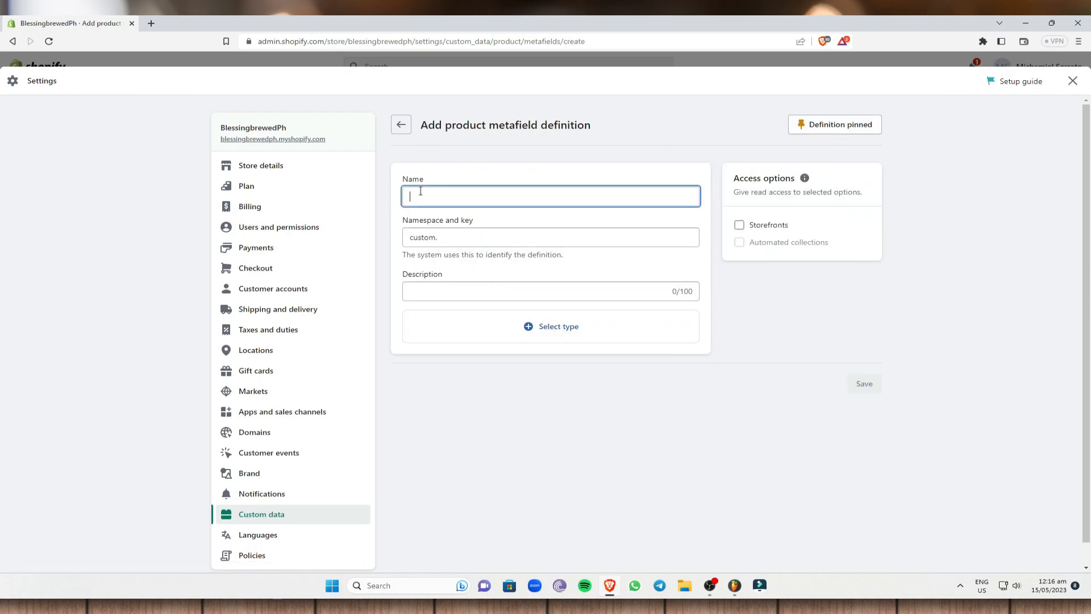
{"action": "type", "text": "Shipping"}
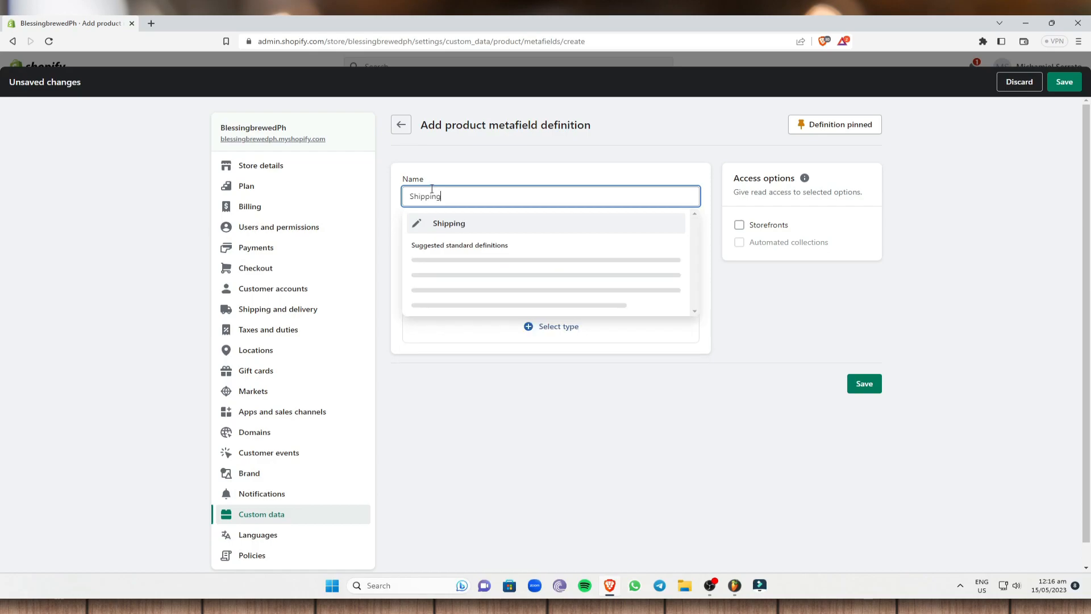
{"action": "left_click", "coordinate": [470, 222]}
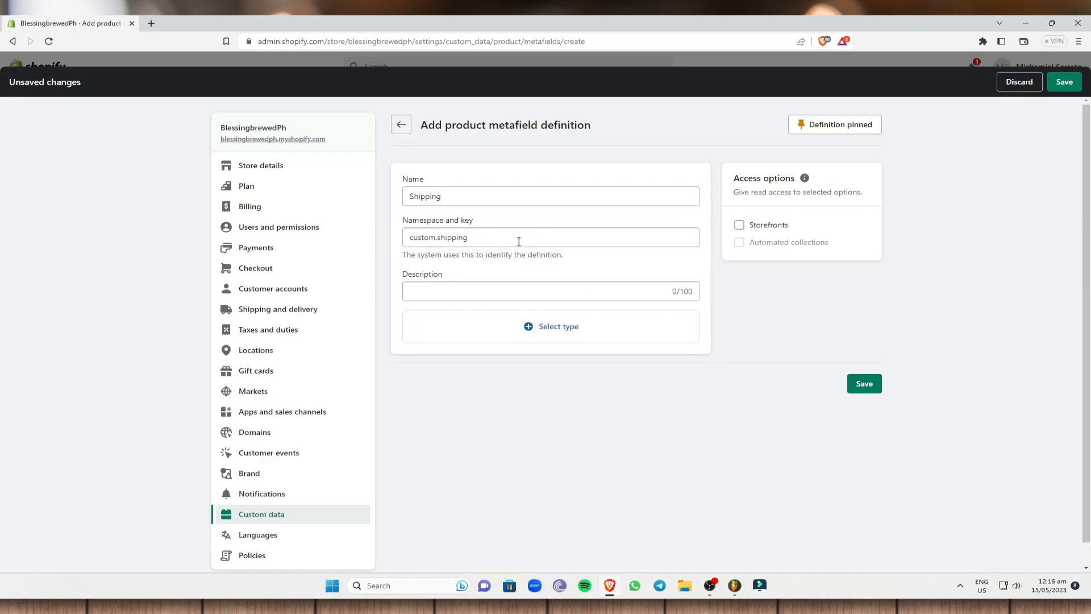
{"action": "triple_click", "coordinate": [496, 238]}
{"action": "left_click", "coordinate": [896, 326]}
- Enter "Areas where we ship" as the description of the Shipping metafield
{"action": "left_click", "coordinate": [496, 291]}
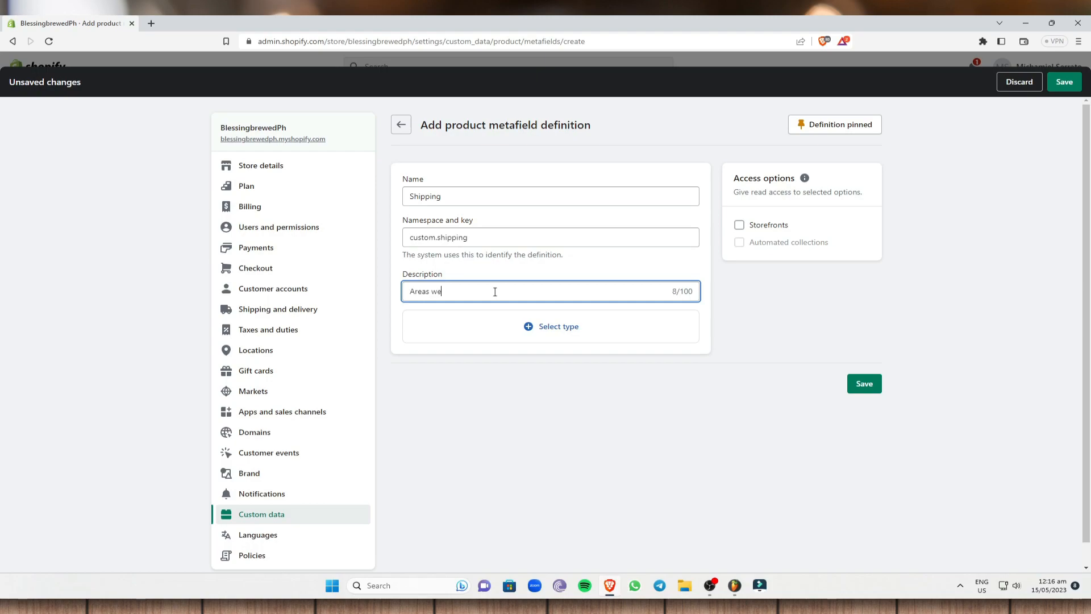
{"action": "type", "text": "Areas whwe"}
{"action": "key", "text": "BackSpace"}
{"action": "key", "text": "BackSpace"}
{"action": "type", "text": "ere we ship"}
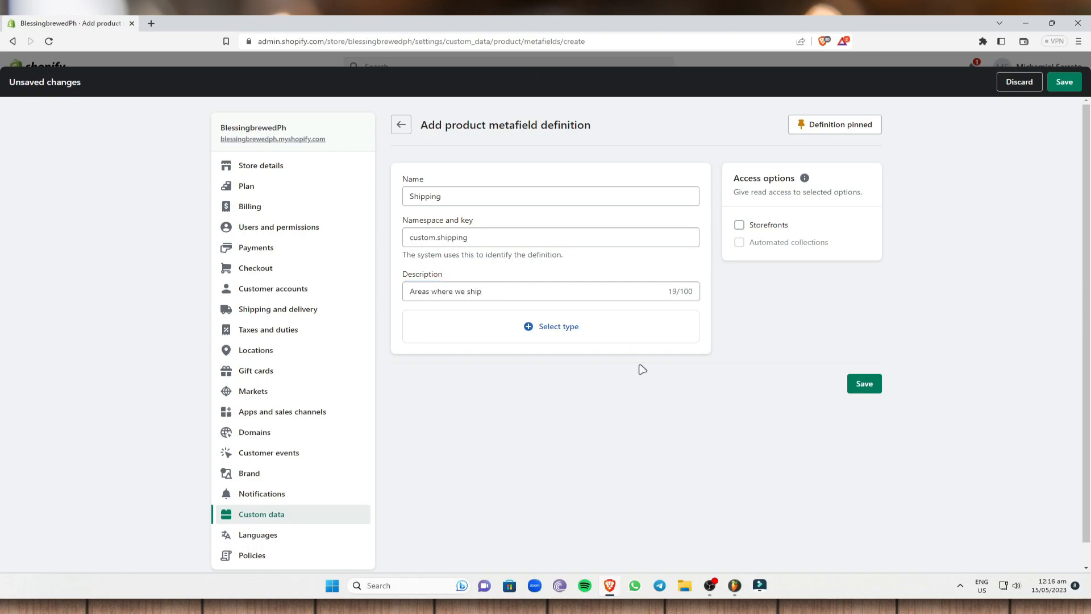
- Set the Shipping metafield's type to a Page reference with one page and save the definition
{"action": "left_click", "coordinate": [581, 335]}
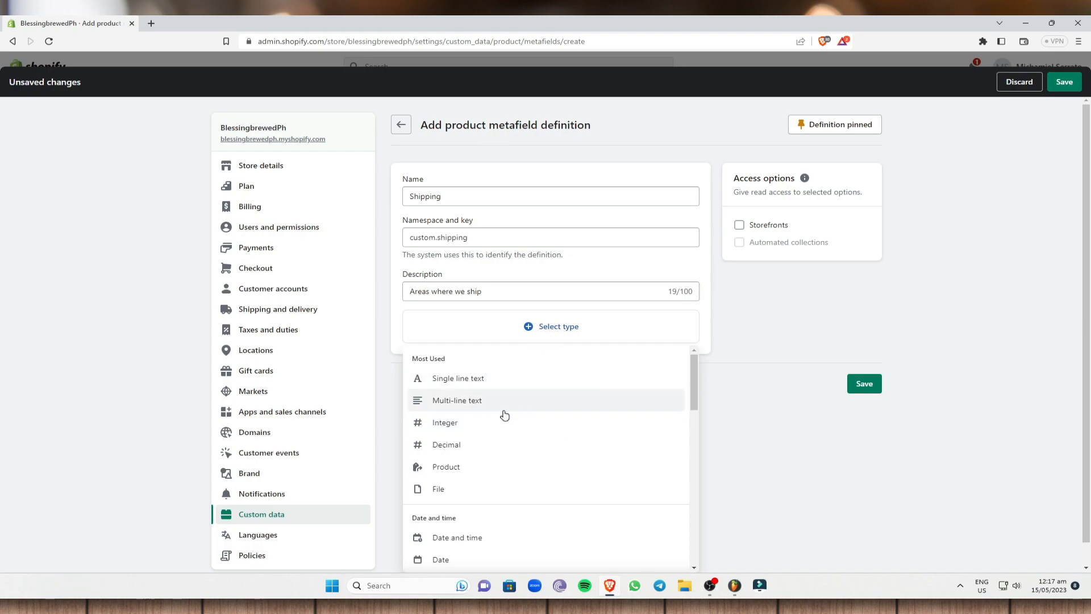
{"action": "scroll", "coordinate": [498, 410], "scroll_direction": "down", "scroll_amount": 5}
{"action": "scroll", "coordinate": [495, 408], "scroll_direction": "down", "scroll_amount": 4}
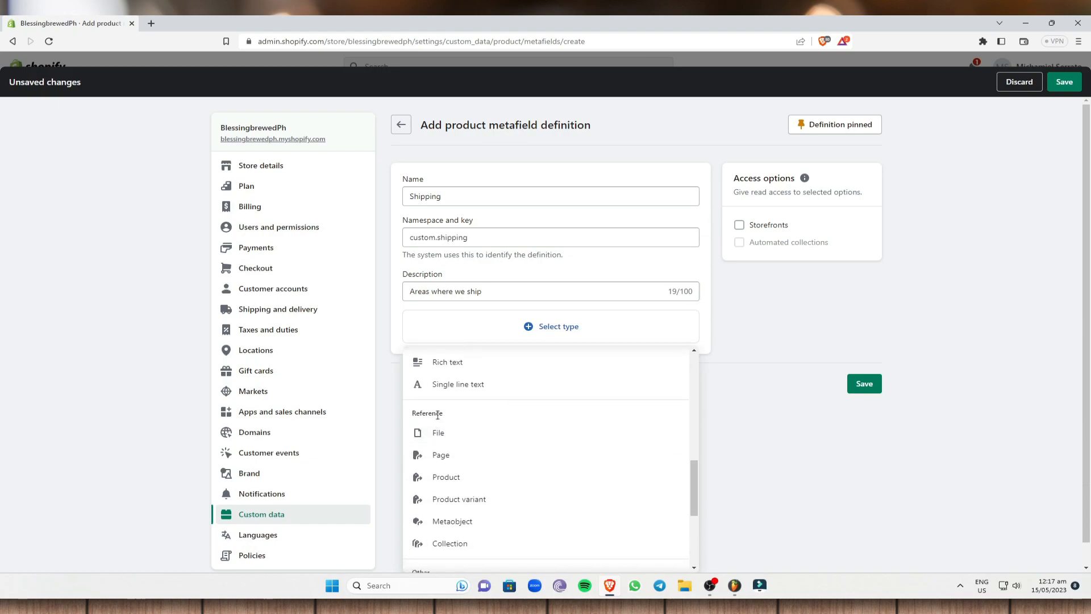
{"action": "left_click", "coordinate": [469, 457]}
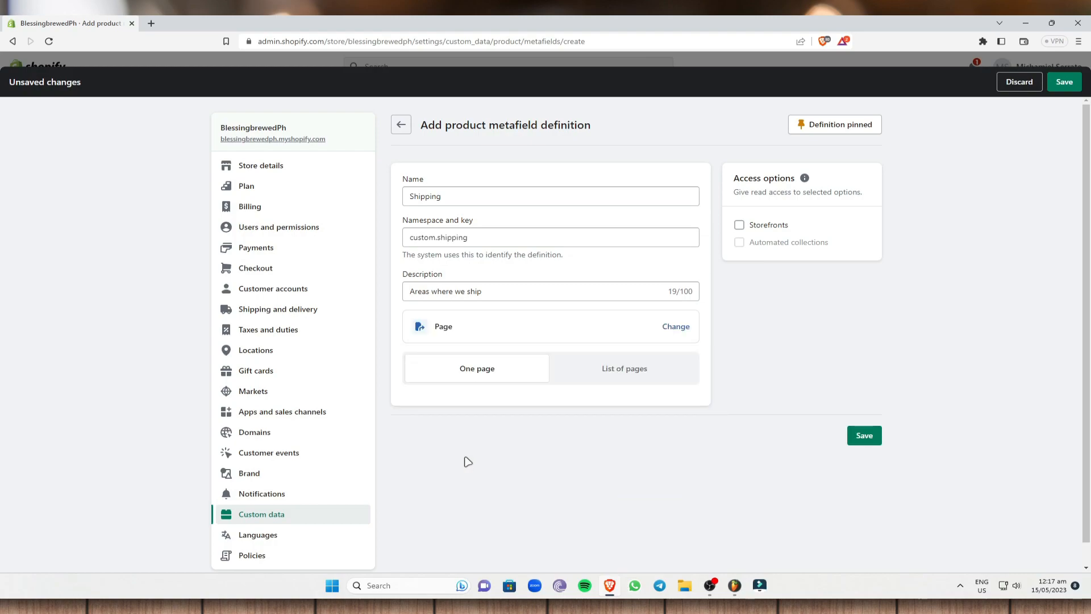
{"action": "left_click", "coordinate": [862, 438]}
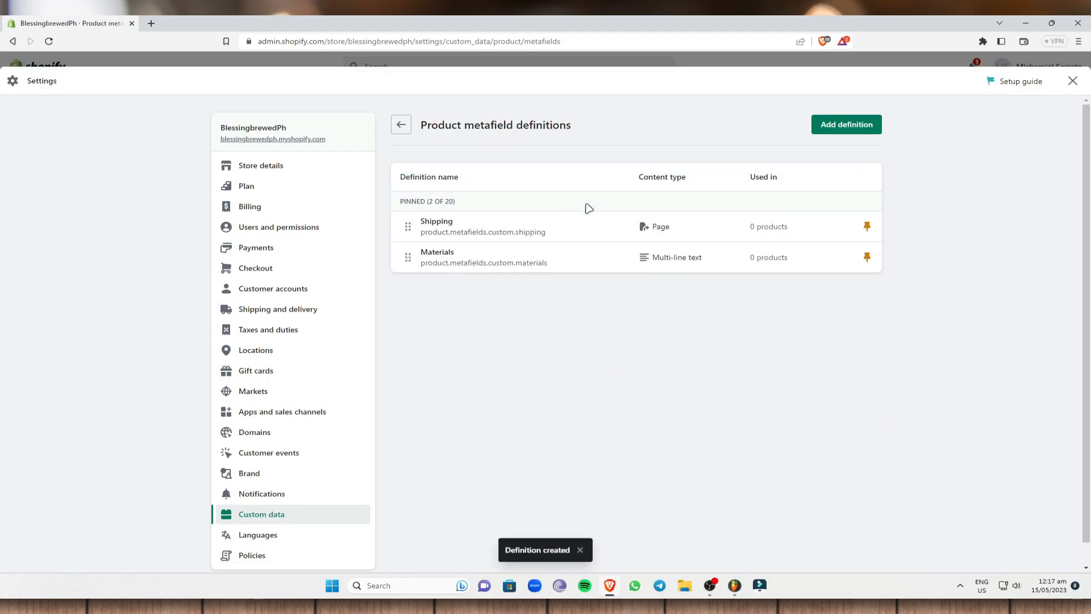
- Leave the settings and delete the existing Shipping page from the online store's pages
{"action": "left_click", "coordinate": [1073, 81]}
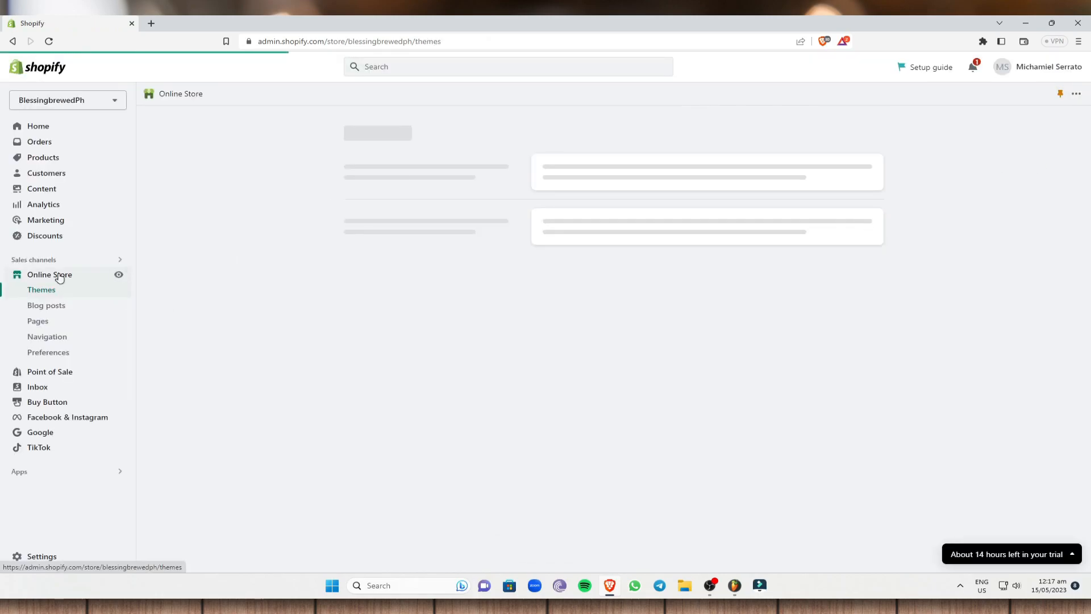
{"action": "left_click", "coordinate": [50, 323]}
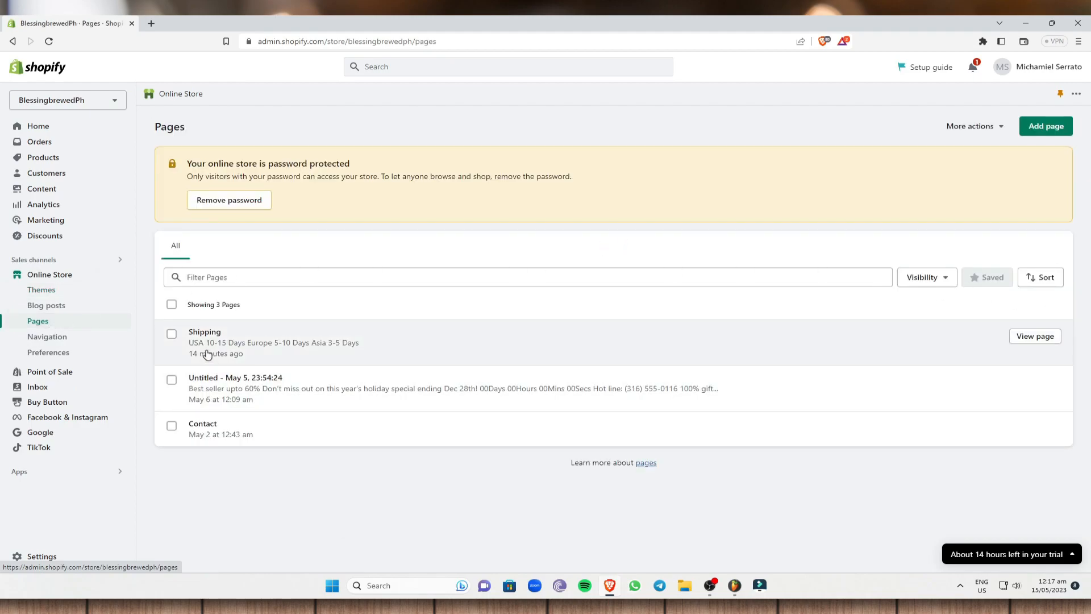
{"action": "left_click", "coordinate": [172, 335]}
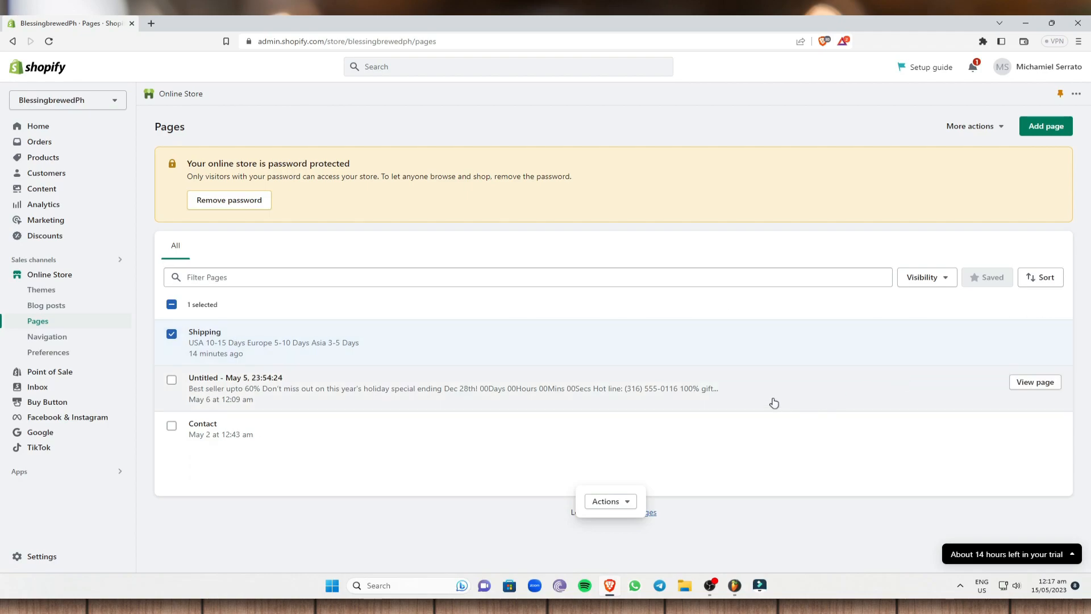
{"action": "left_click", "coordinate": [625, 501]}
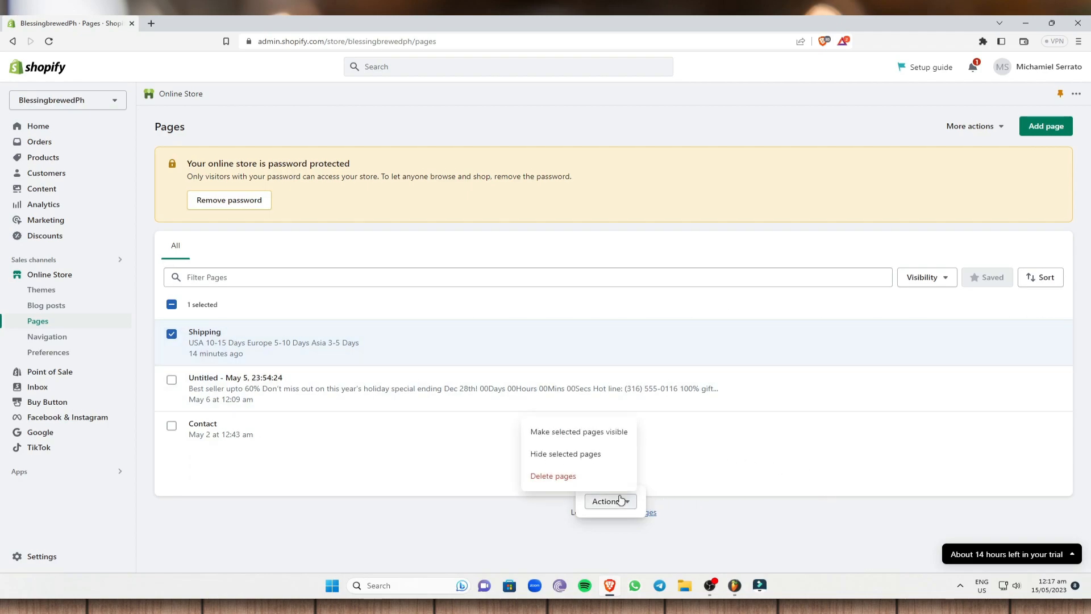
{"action": "left_click", "coordinate": [570, 477]}
{"action": "left_click", "coordinate": [680, 349]}
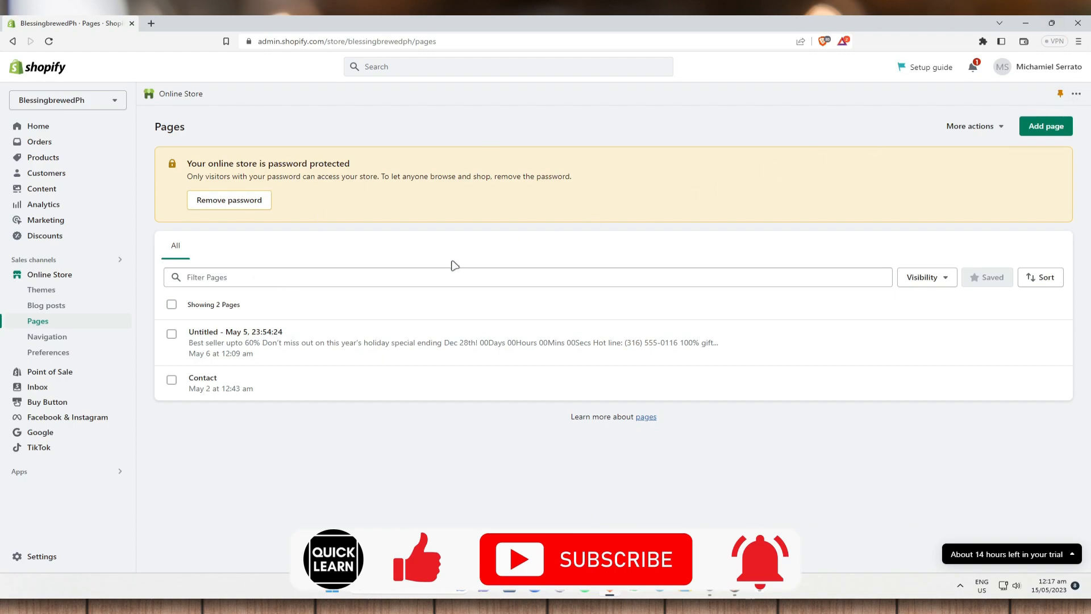
- Start a new online store page with the title Shipping
{"action": "left_click", "coordinate": [1044, 126]}
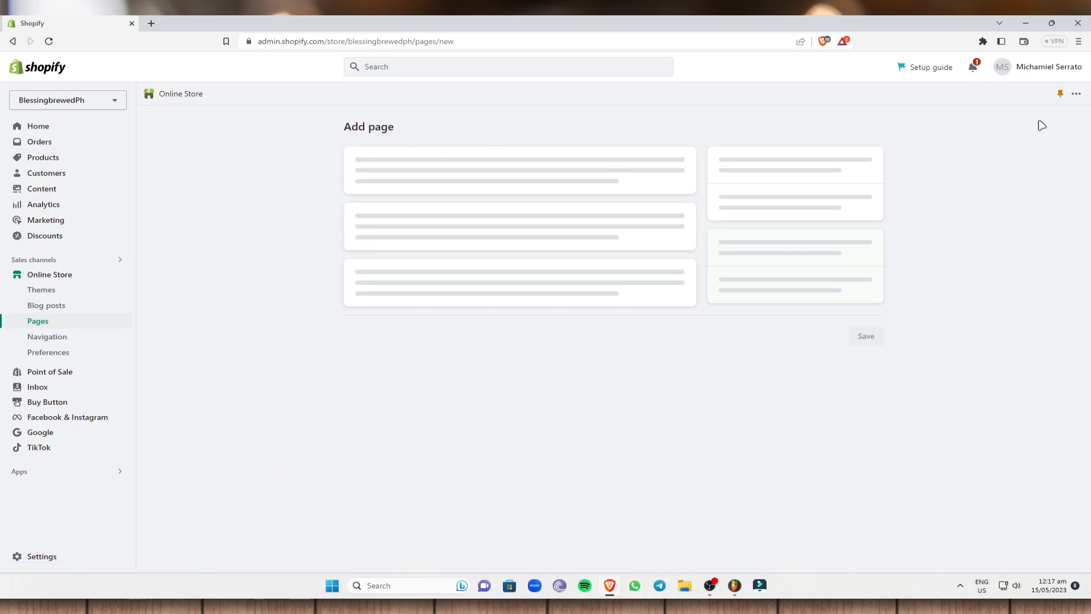
{"action": "left_click", "coordinate": [453, 180]}
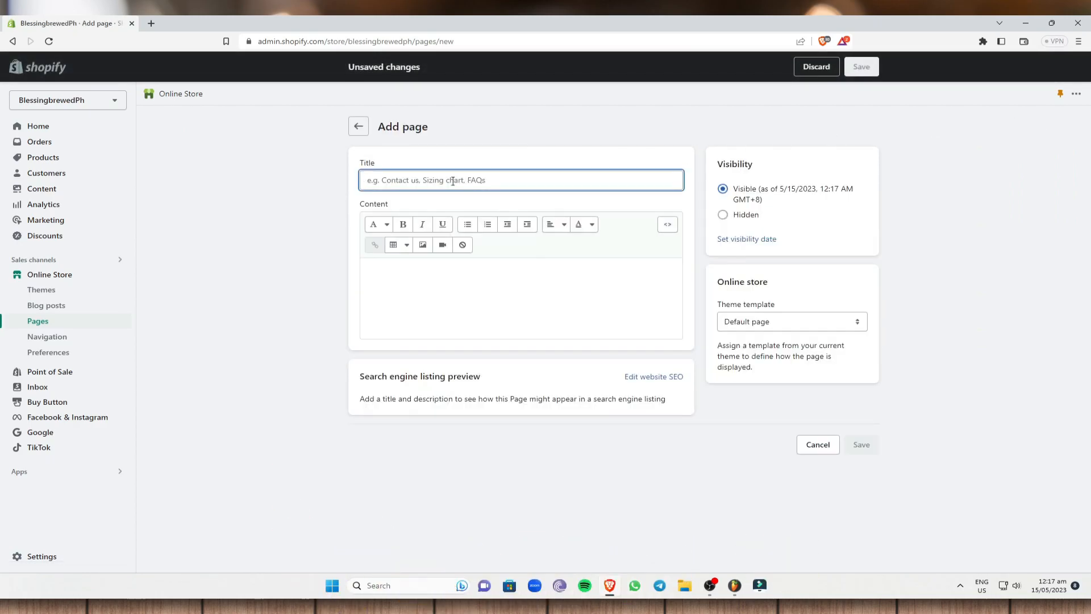
{"action": "type", "text": "Shipping"}
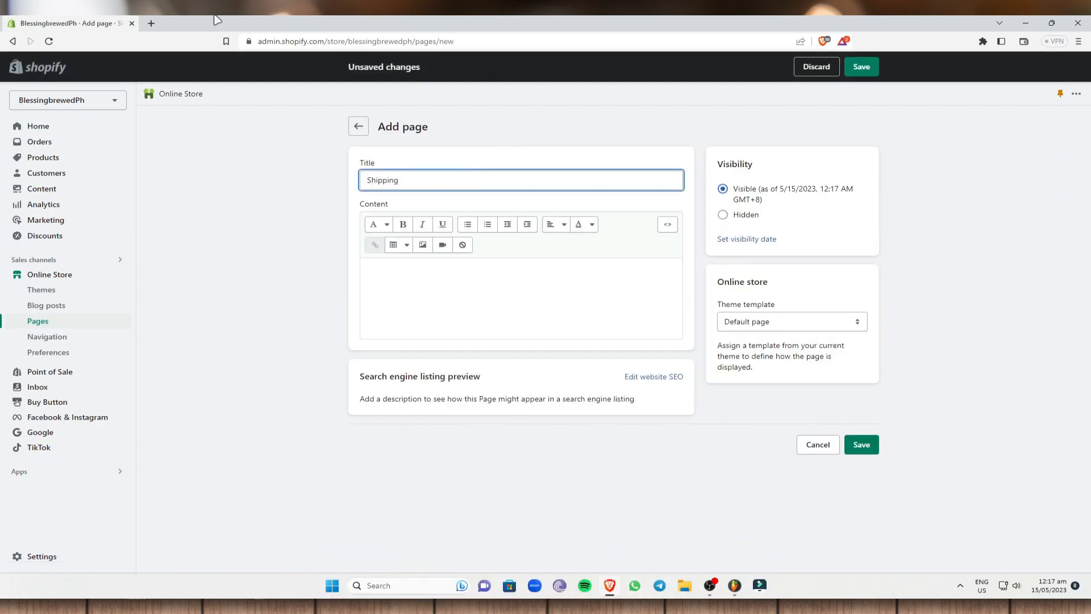
- Insert a two-column table in the page content and fill its first row with "USA" and "10-15 Days"
{"action": "left_click", "coordinate": [407, 245]}
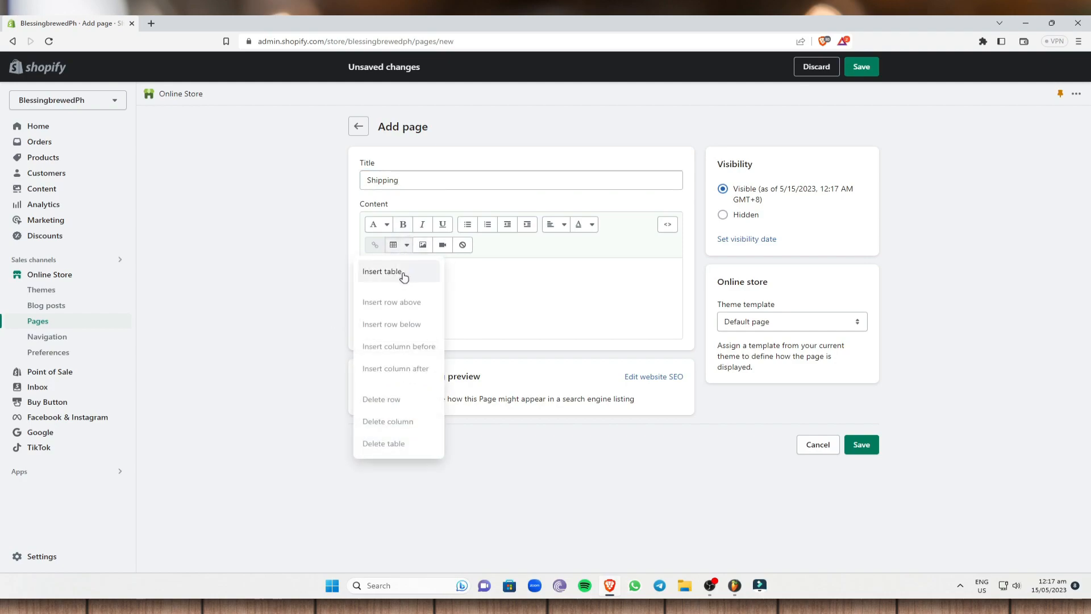
{"action": "left_click", "coordinate": [405, 274]}
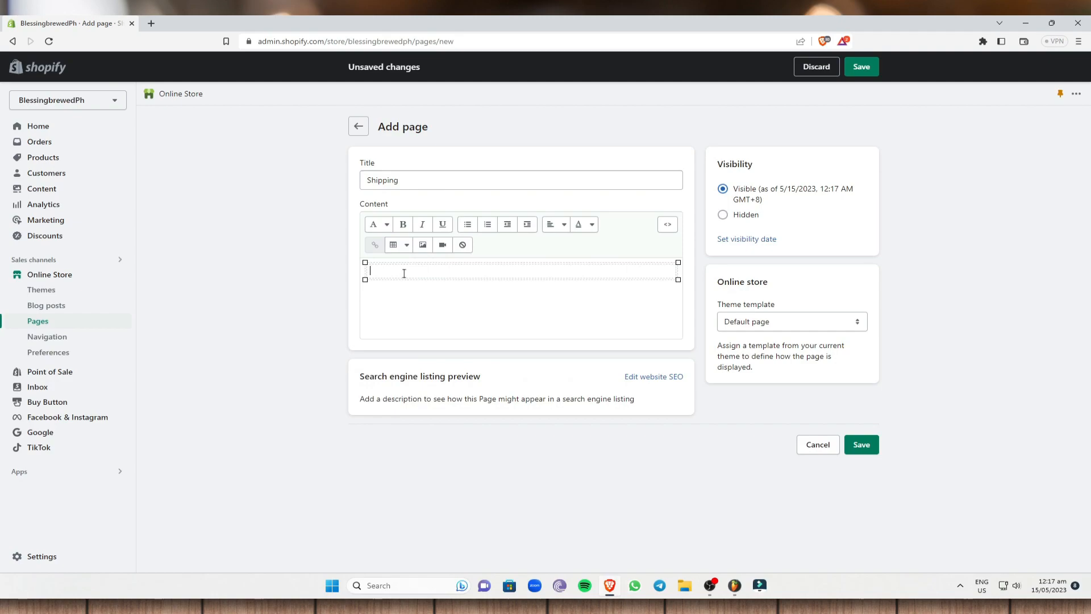
{"action": "left_click", "coordinate": [407, 245]}
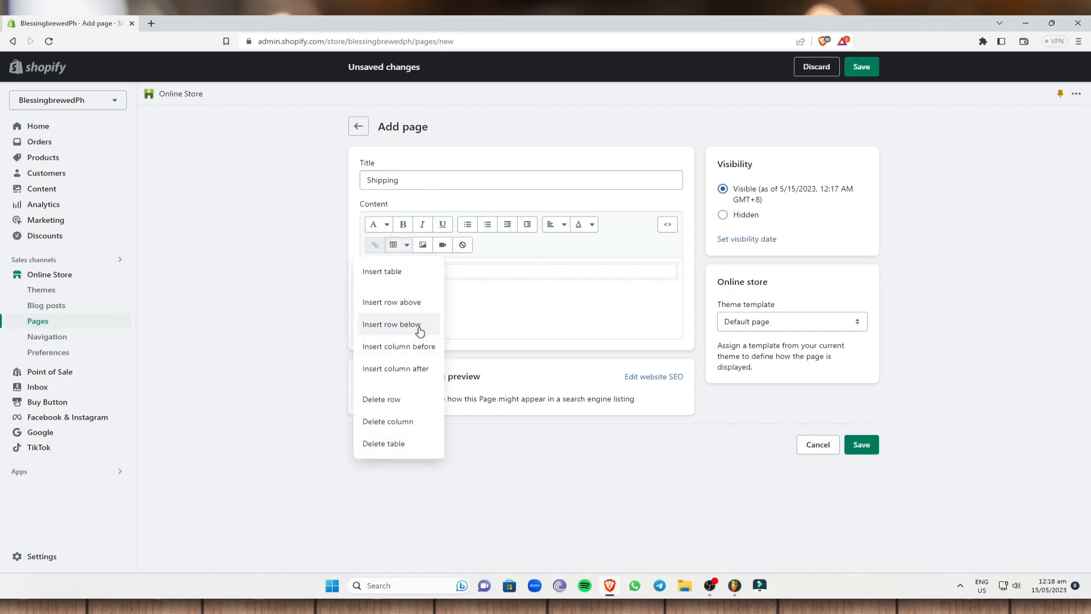
{"action": "left_click", "coordinate": [418, 369]}
{"action": "left_click", "coordinate": [472, 271]}
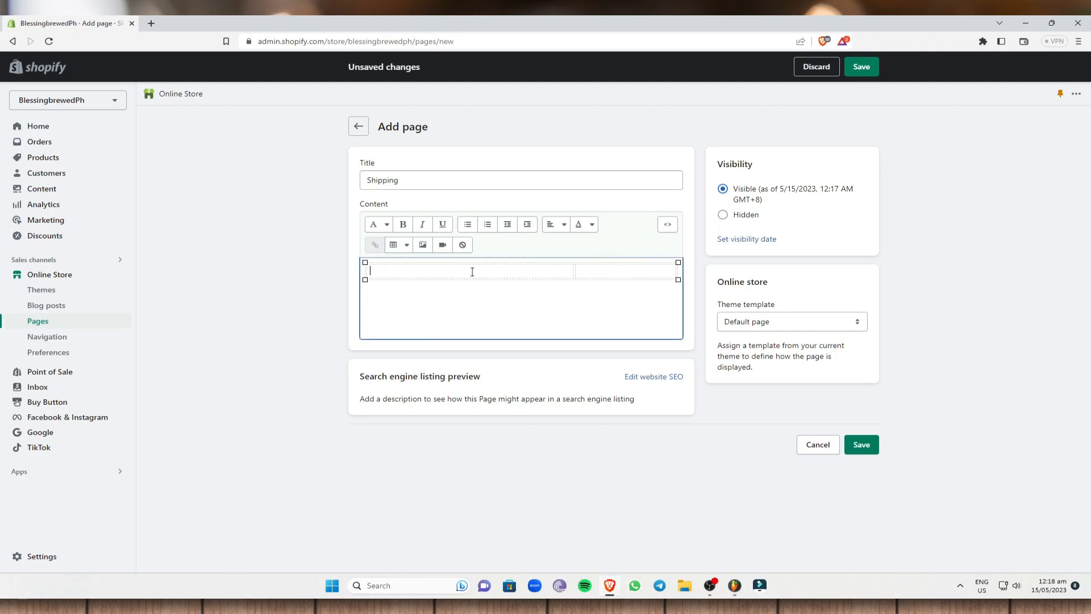
{"action": "type", "text": "USA "}
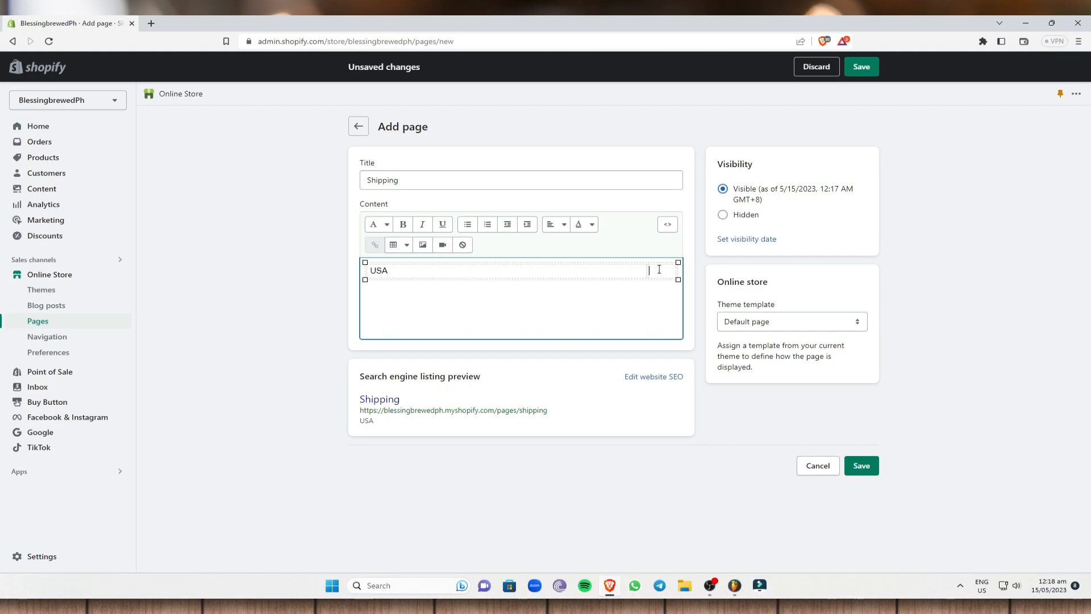
{"action": "type", "text": "10-15 Days"}
- Add a table row below the USA row and fill it with "EUROPE" and "7-10 Days"
{"action": "left_click", "coordinate": [411, 246]}
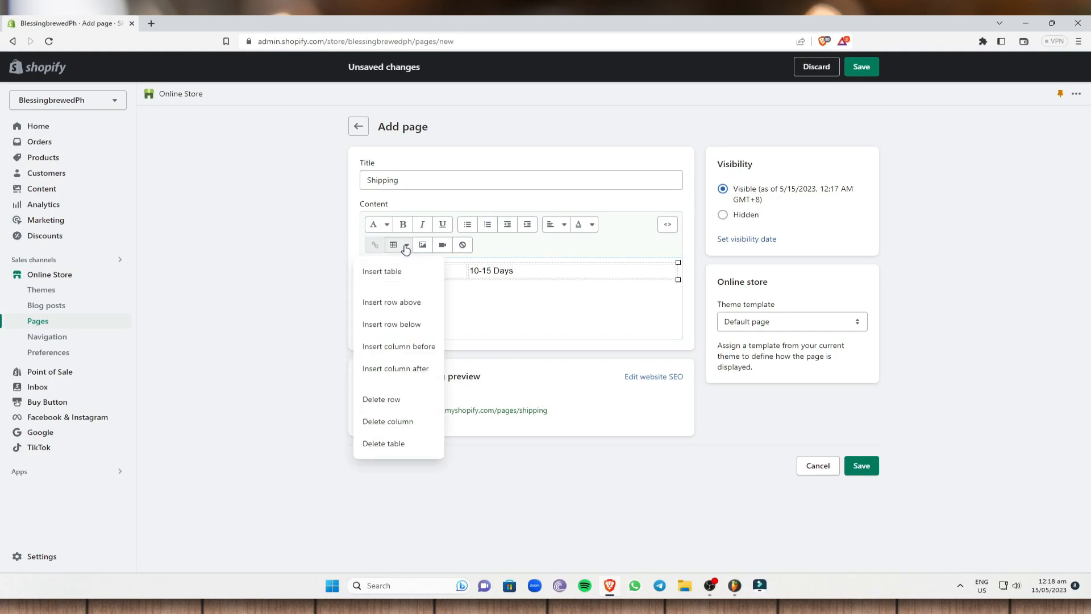
{"action": "left_click", "coordinate": [409, 325]}
{"action": "left_click", "coordinate": [403, 292]}
{"action": "type", "text": "EU"}
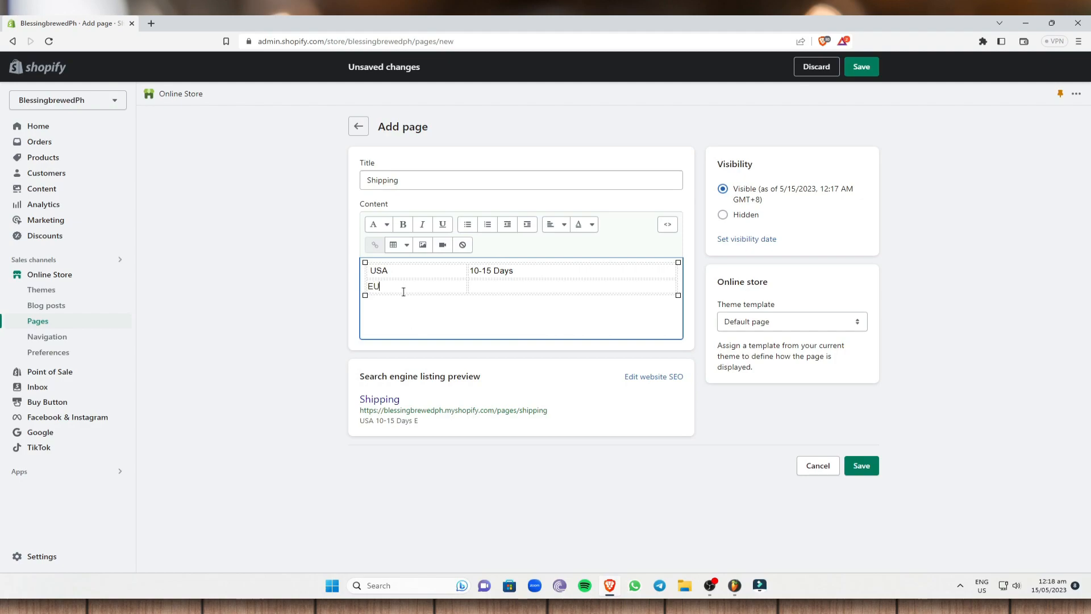
{"action": "type", "text": "ROPE"}
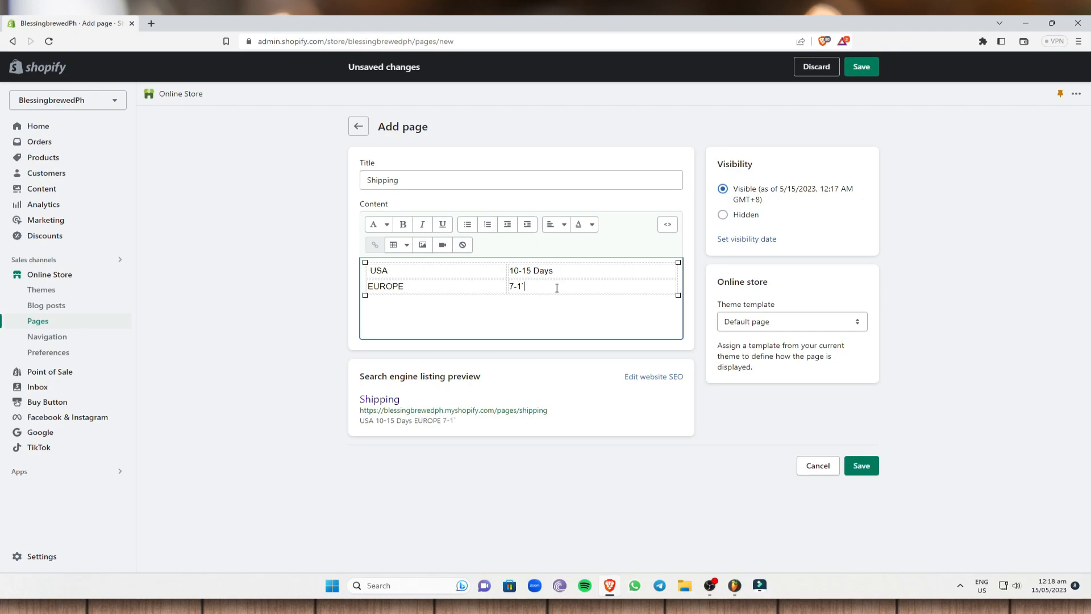
{"action": "left_click", "coordinate": [558, 288]}
{"action": "type", "text": "7-10 Days"}
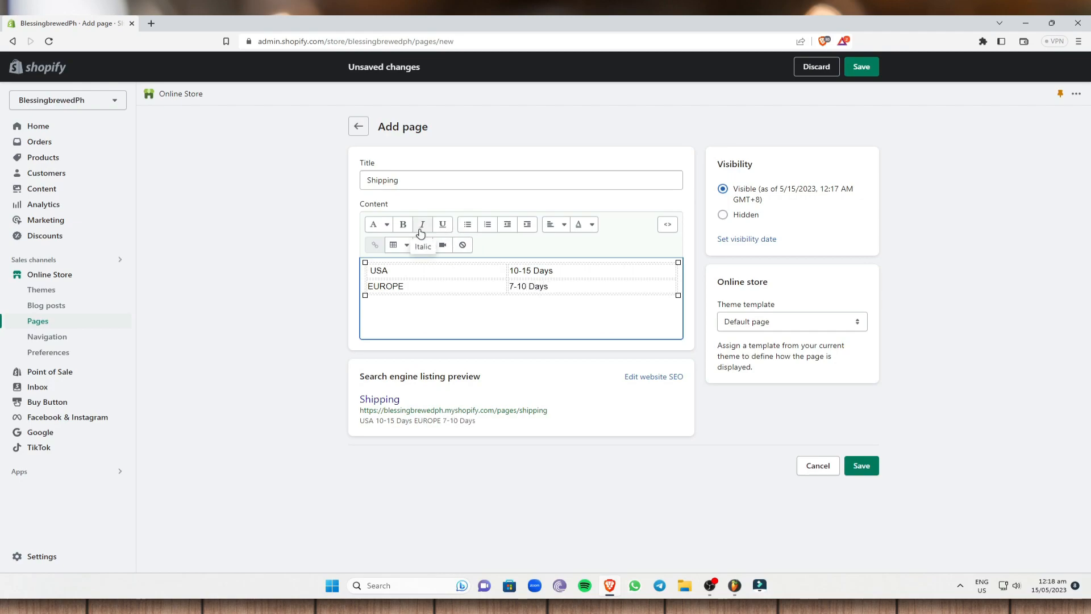
- Add a third table row with "Asia" and "5-7 Days", and save the Shipping page
{"action": "left_click", "coordinate": [406, 248]}
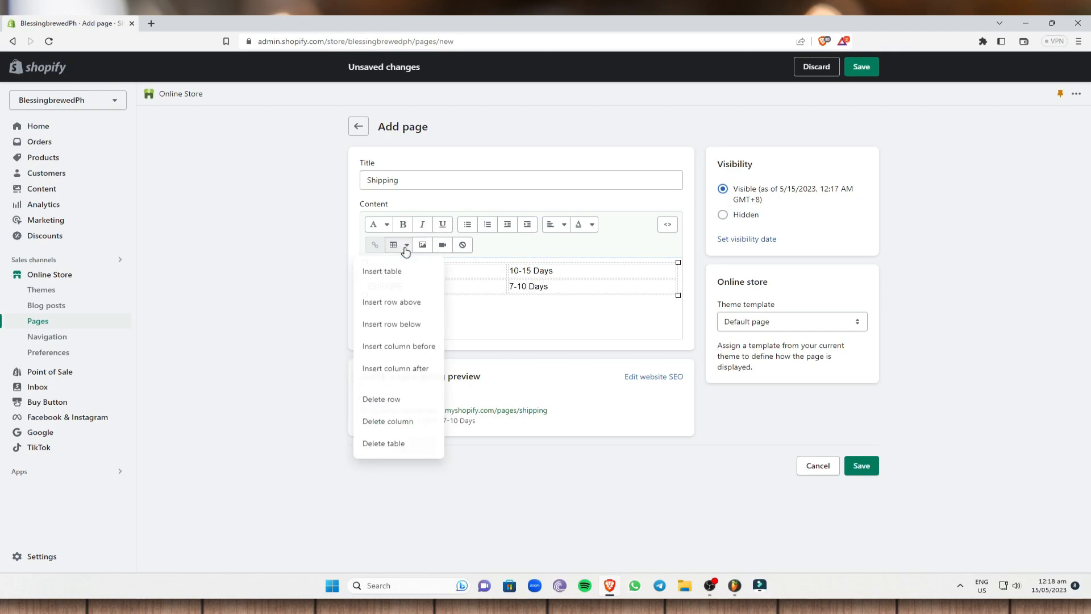
{"action": "left_click", "coordinate": [419, 324]}
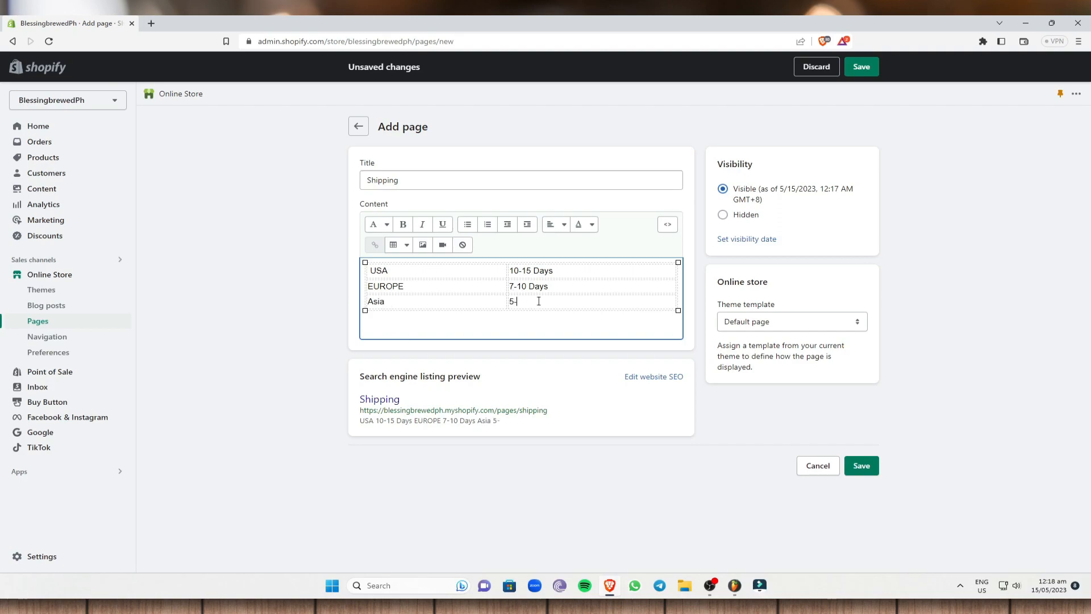
{"action": "type", "text": "Days"}
{"action": "left_click", "coordinate": [859, 467]}
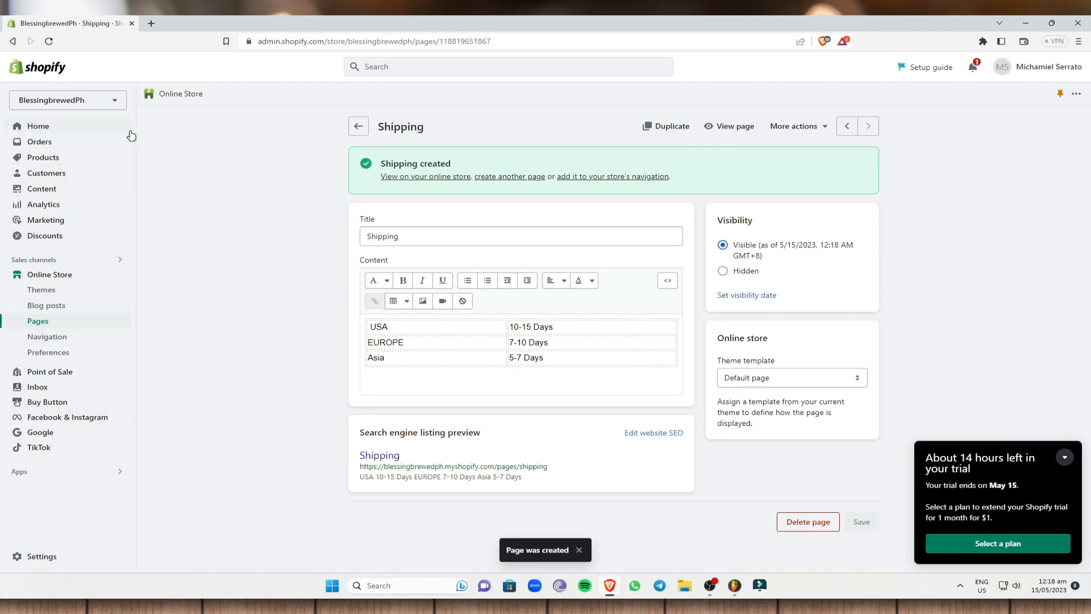
- Go to the product list, collapse the trial notice and open the WOIZGIC women's boots product
{"action": "left_click", "coordinate": [65, 159]}
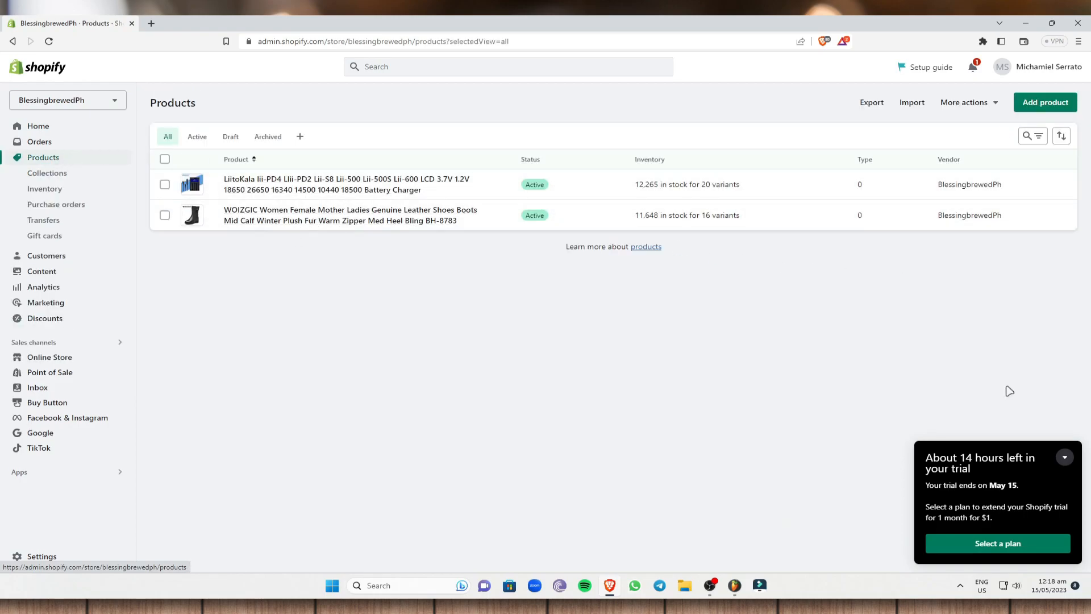
{"action": "left_click", "coordinate": [1065, 457]}
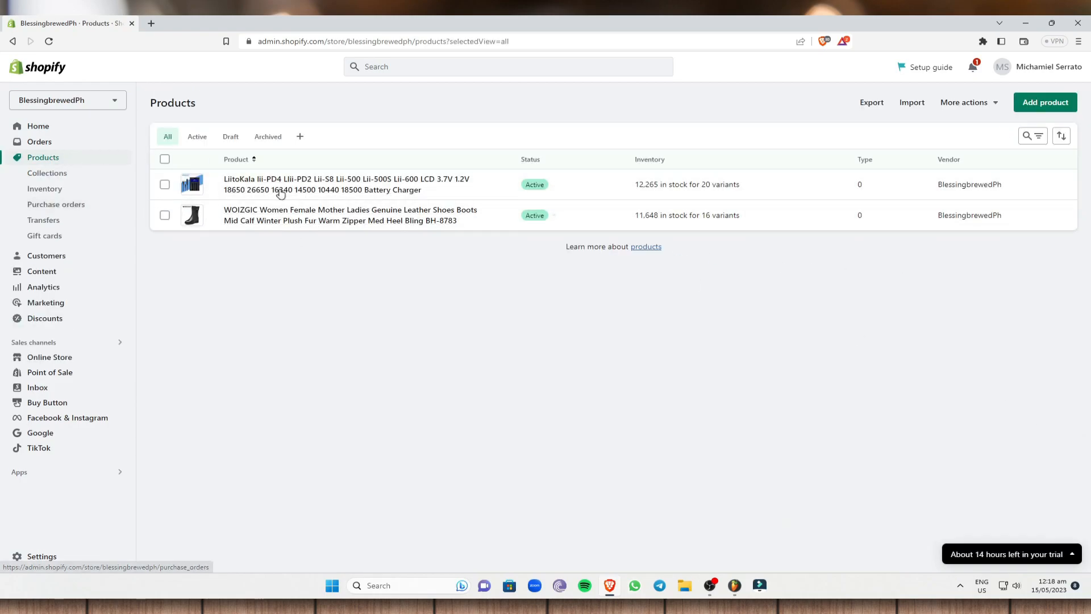
{"action": "left_click", "coordinate": [296, 220]}
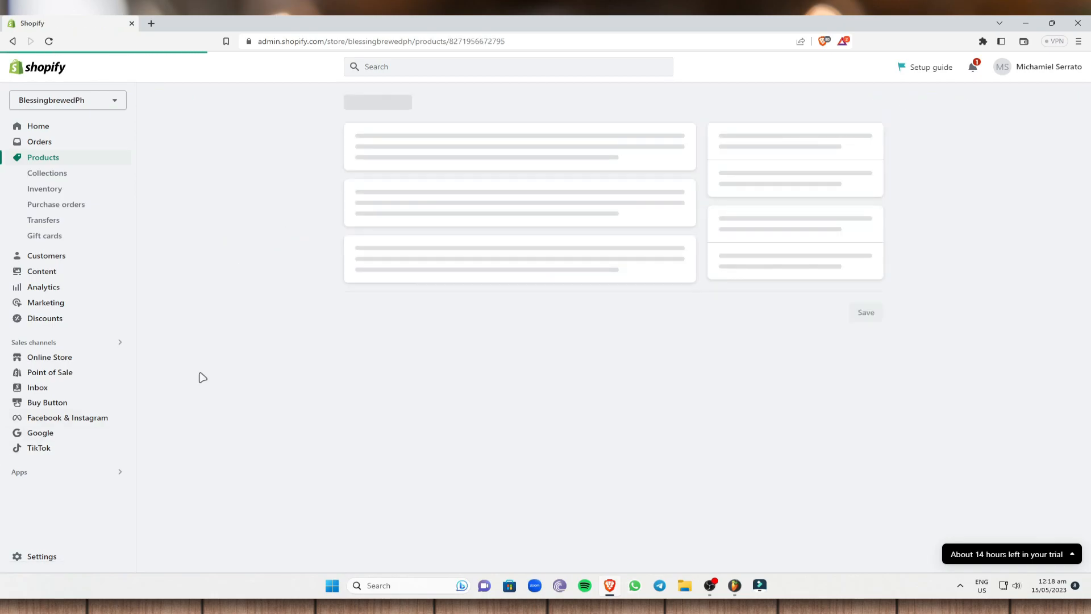
- Copy "Upper-Genuine Leather Type: Cow Leather" and "Upper Material: Genuine Leather" from the product description into the Materials metafield
{"action": "left_click_drag", "start_coordinate": [1088, 120], "coordinate": [1088, 466]}
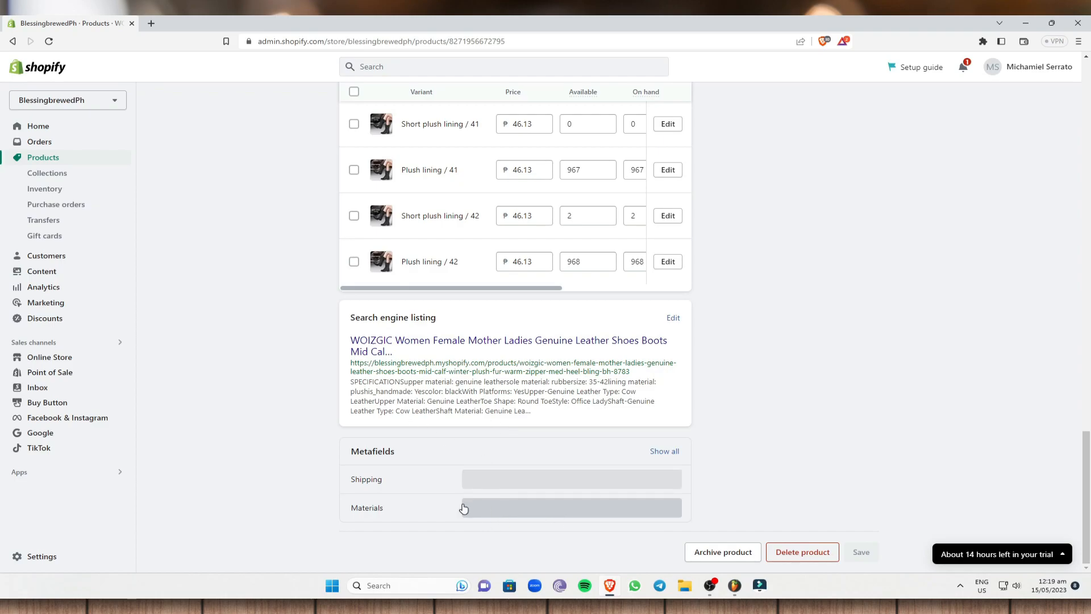
{"action": "left_click", "coordinate": [500, 506]}
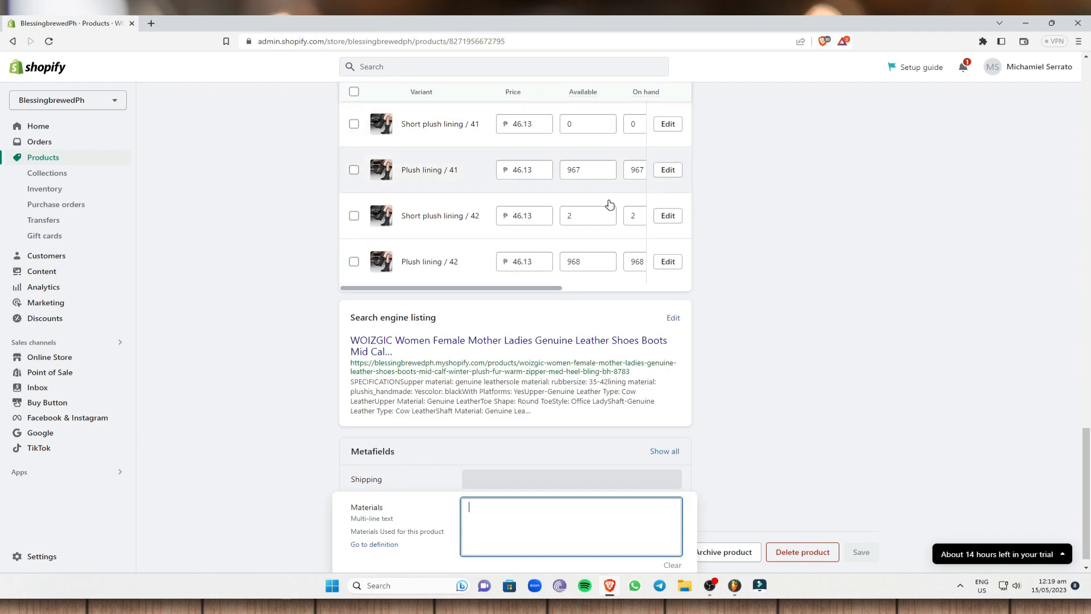
{"action": "scroll", "coordinate": [475, 275], "scroll_direction": "up", "scroll_amount": 15}
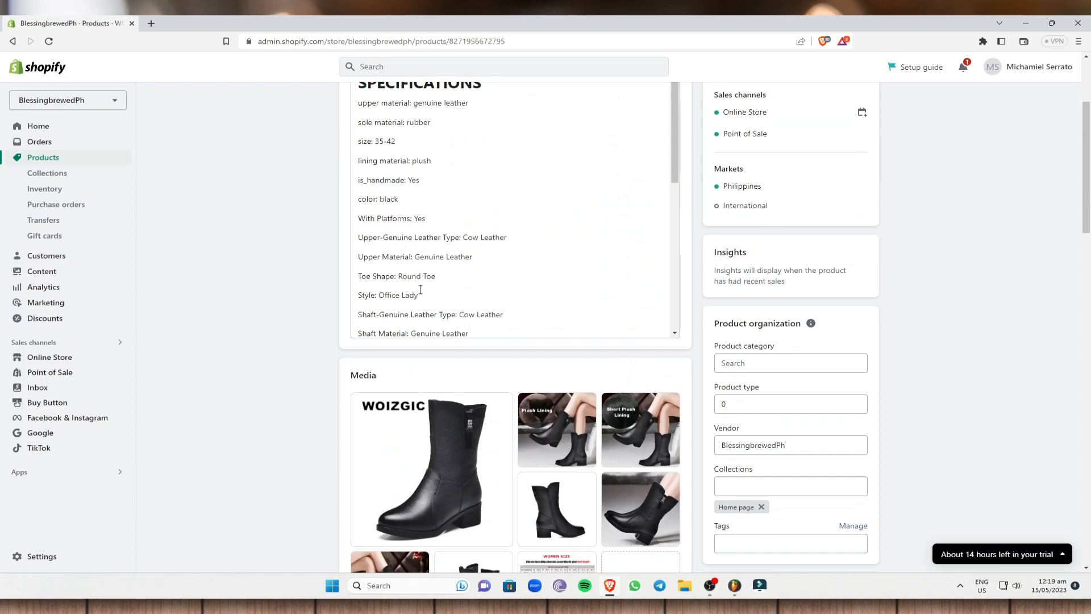
{"action": "left_click_drag", "start_coordinate": [358, 234], "coordinate": [491, 258]}
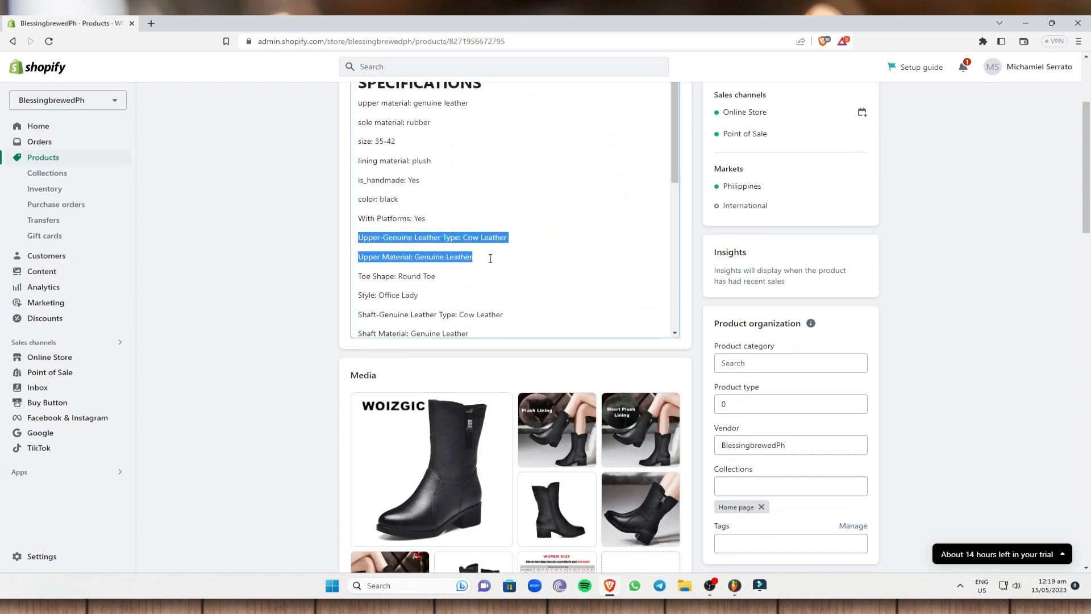
{"action": "right_click", "coordinate": [411, 238]}
{"action": "left_click", "coordinate": [516, 266]}
{"action": "scroll", "coordinate": [447, 435], "scroll_direction": "down", "scroll_amount": 15}
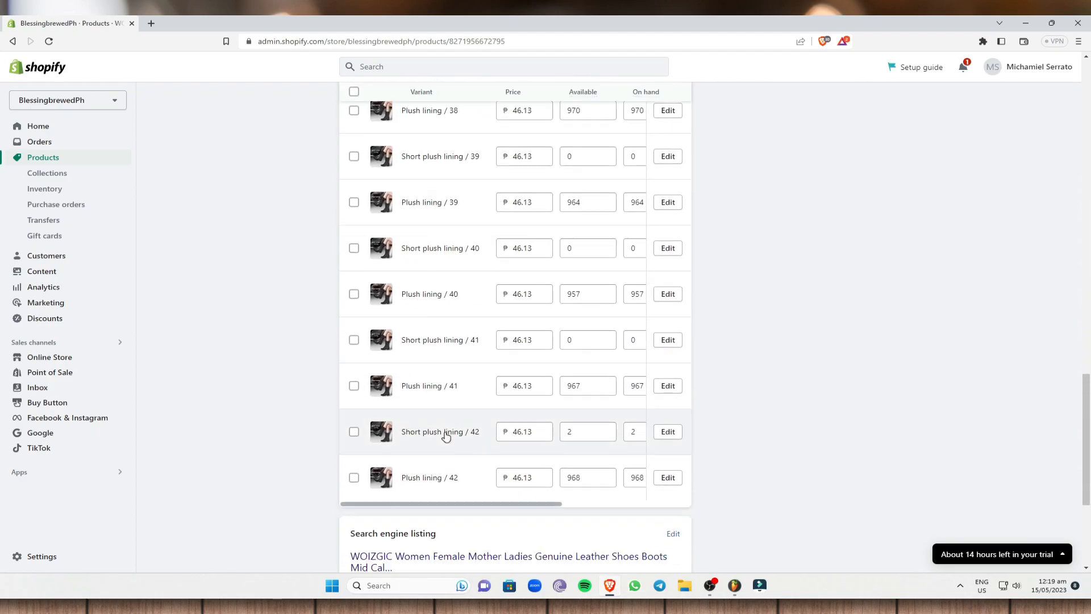
{"action": "scroll", "coordinate": [447, 435], "scroll_direction": "down", "scroll_amount": 4}
{"action": "left_click", "coordinate": [551, 394]}
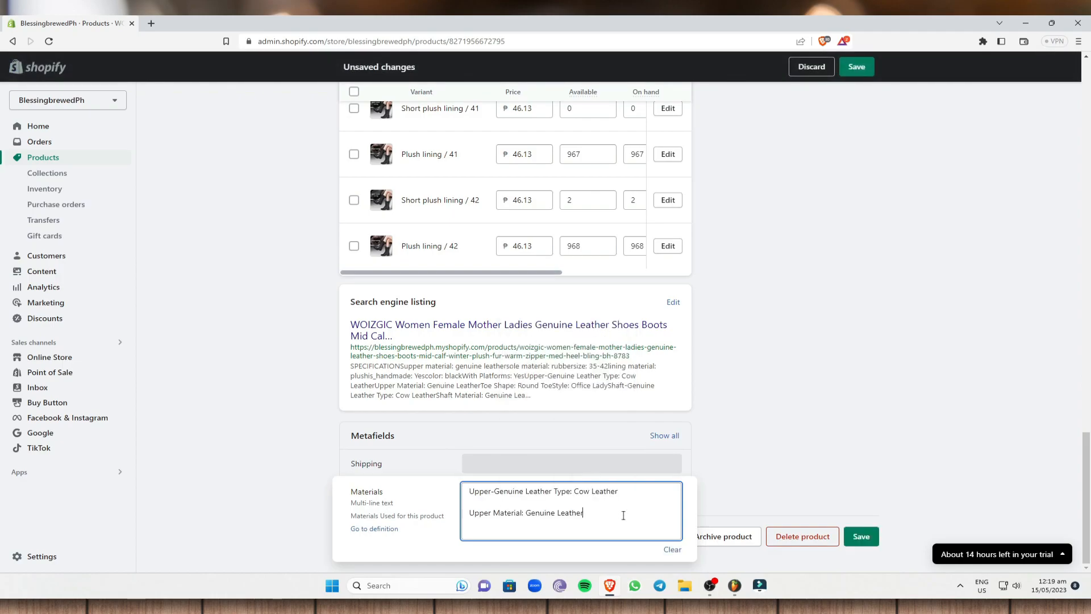
{"action": "key", "text": "Return"}
{"action": "key", "text": "Return"}
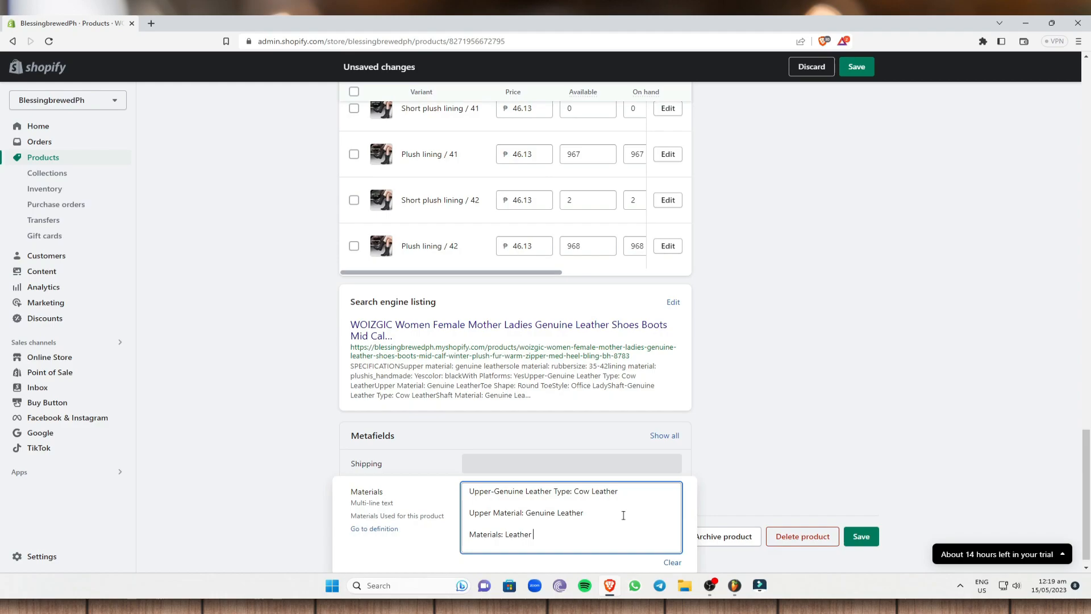
{"action": "left_click_drag", "start_coordinate": [566, 538], "coordinate": [467, 521]}
{"action": "key", "text": "BackSpace"}
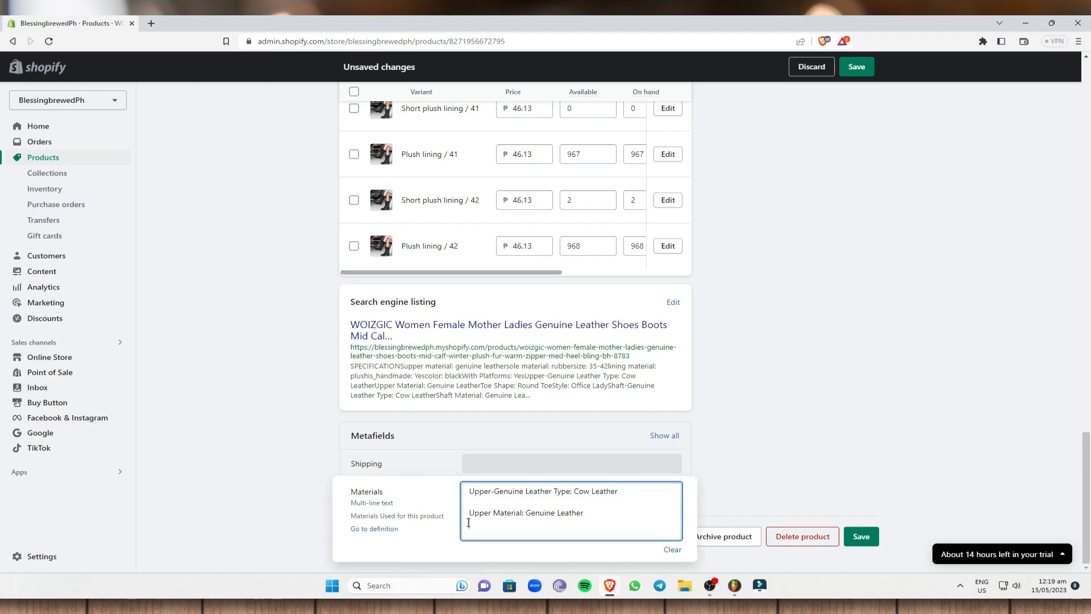
- Finish editing the Materials metafield and save the boots product
{"action": "key", "text": "Return"}
{"action": "left_click", "coordinate": [751, 464]}
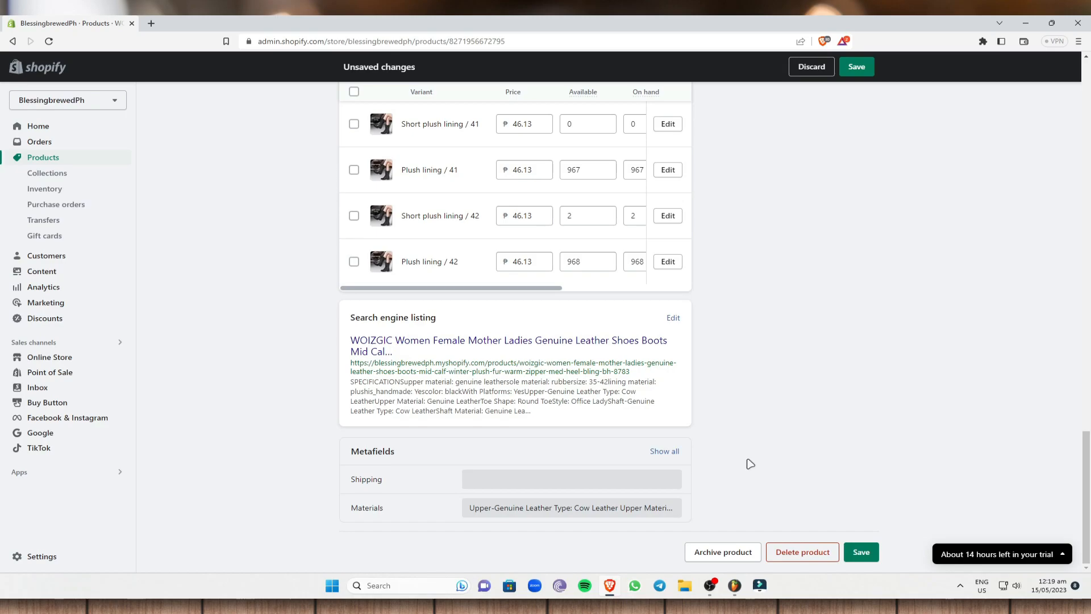
{"action": "left_click", "coordinate": [861, 554]}
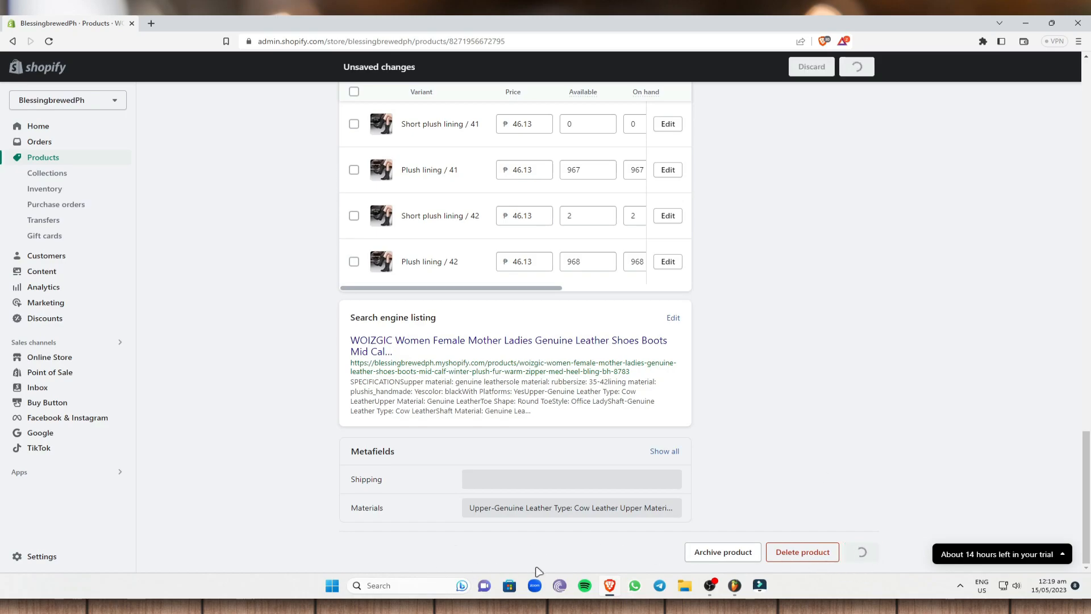
- Assign the Shipping page to the product's Shipping metafield and save the product
{"action": "scroll", "coordinate": [568, 438], "scroll_direction": "down", "scroll_amount": 3}
{"action": "left_click_drag", "start_coordinate": [1087, 188], "coordinate": [1090, 563]}
{"action": "left_click", "coordinate": [507, 479]}
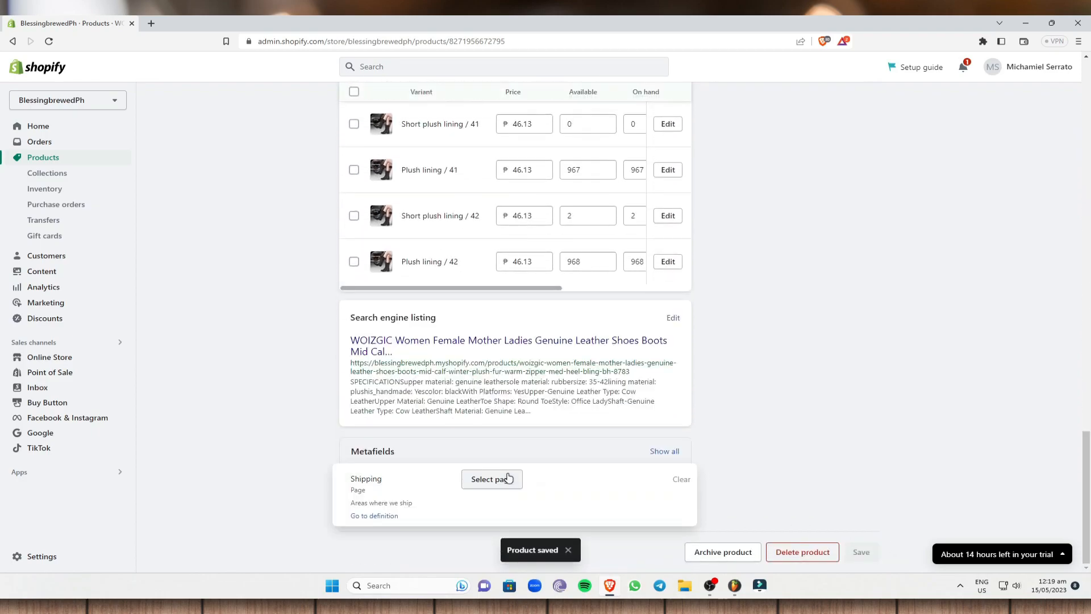
{"action": "left_click", "coordinate": [492, 483]}
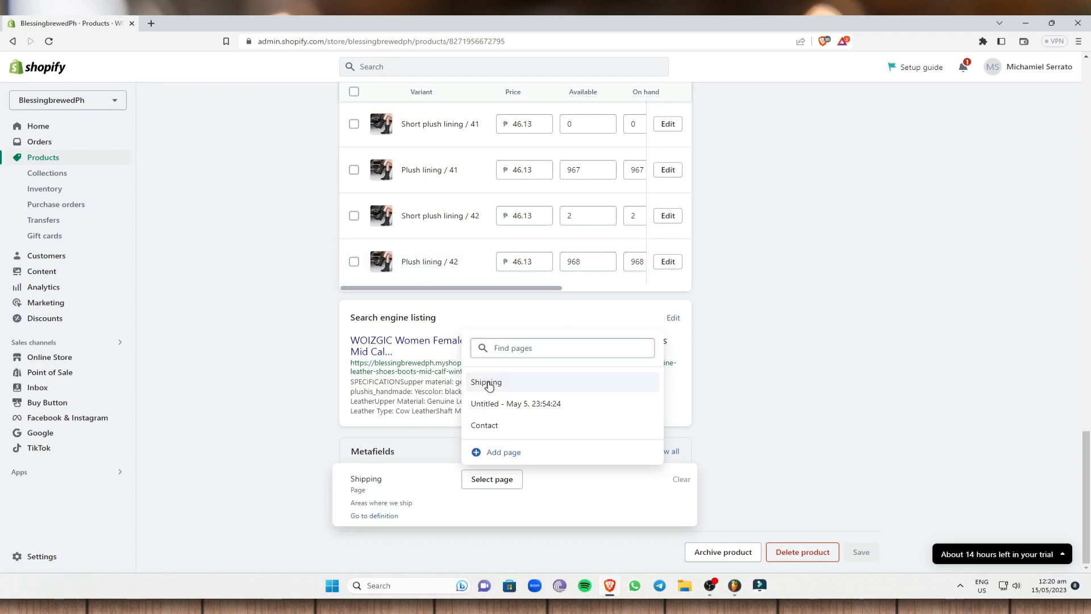
{"action": "left_click", "coordinate": [489, 382]}
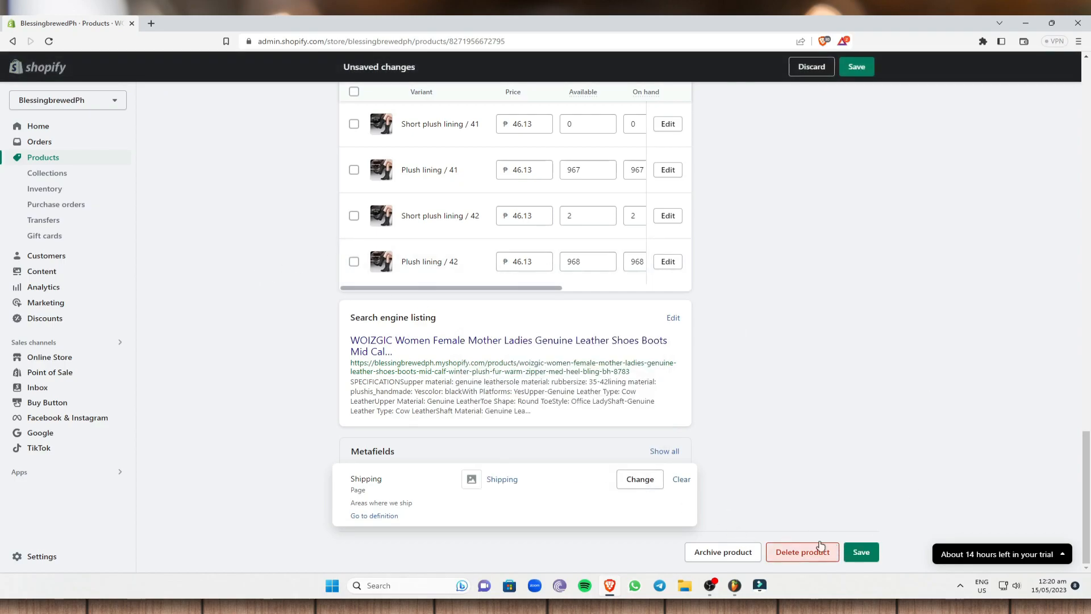
{"action": "left_click", "coordinate": [861, 553]}
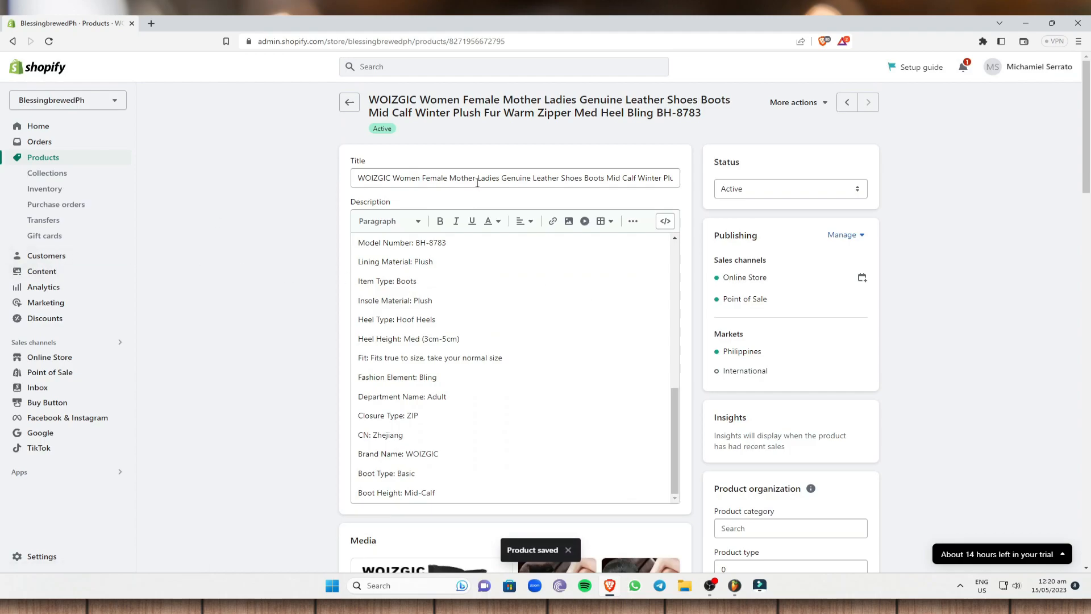
- Open the current Dawn theme for customization and bring up the Default product template's Materials and Shipping rows in the preview
{"action": "left_click", "coordinate": [73, 361]}
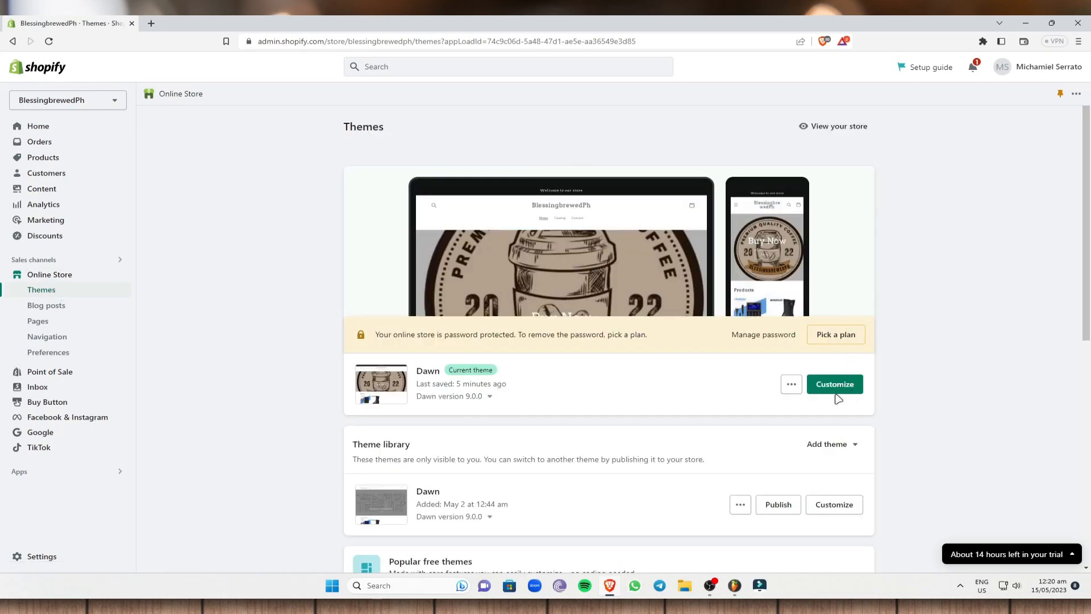
{"action": "left_click", "coordinate": [835, 385]}
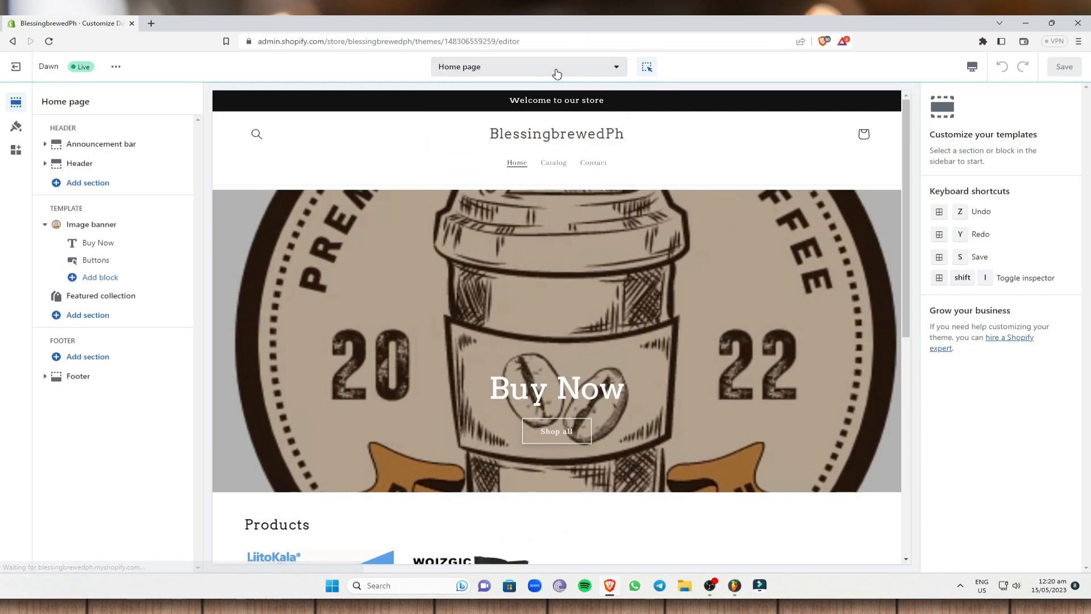
{"action": "left_click", "coordinate": [554, 69]}
{"action": "left_click", "coordinate": [519, 149]}
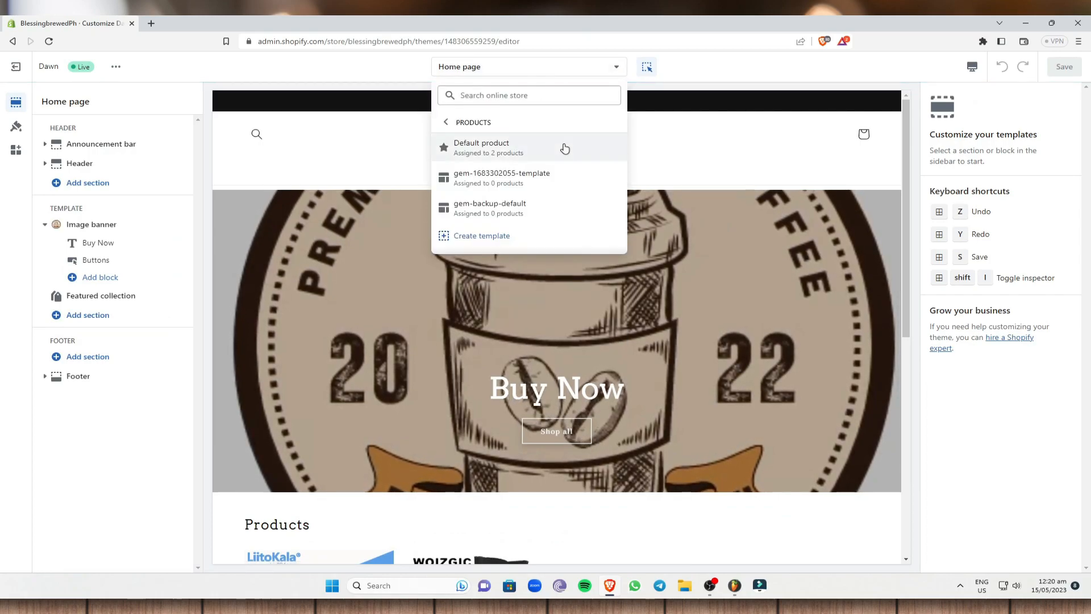
{"action": "left_click", "coordinate": [523, 148]}
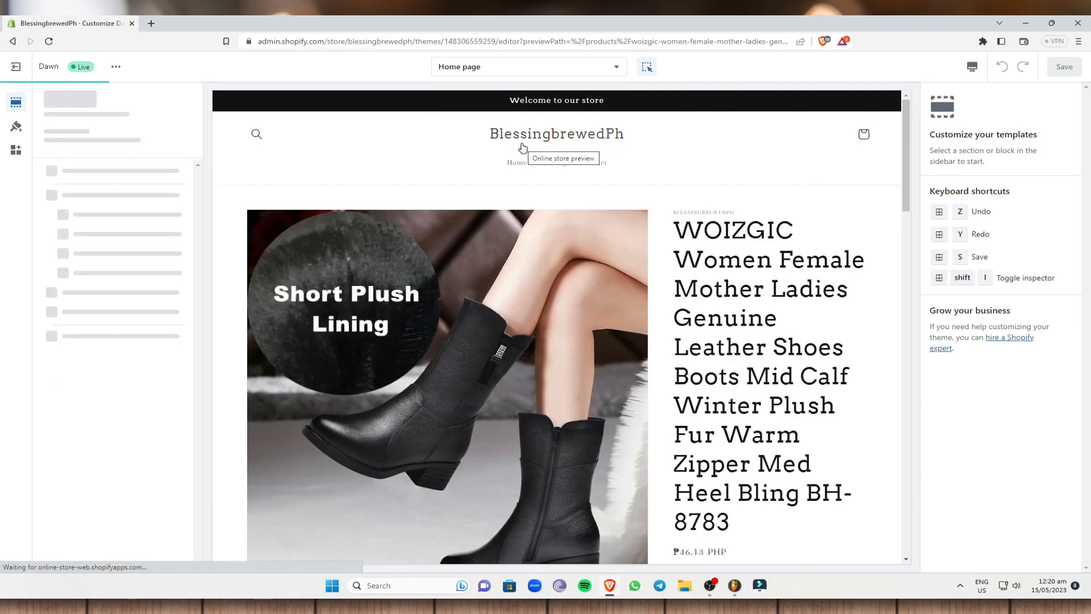
{"action": "scroll", "coordinate": [857, 243], "scroll_direction": "down", "scroll_amount": 8}
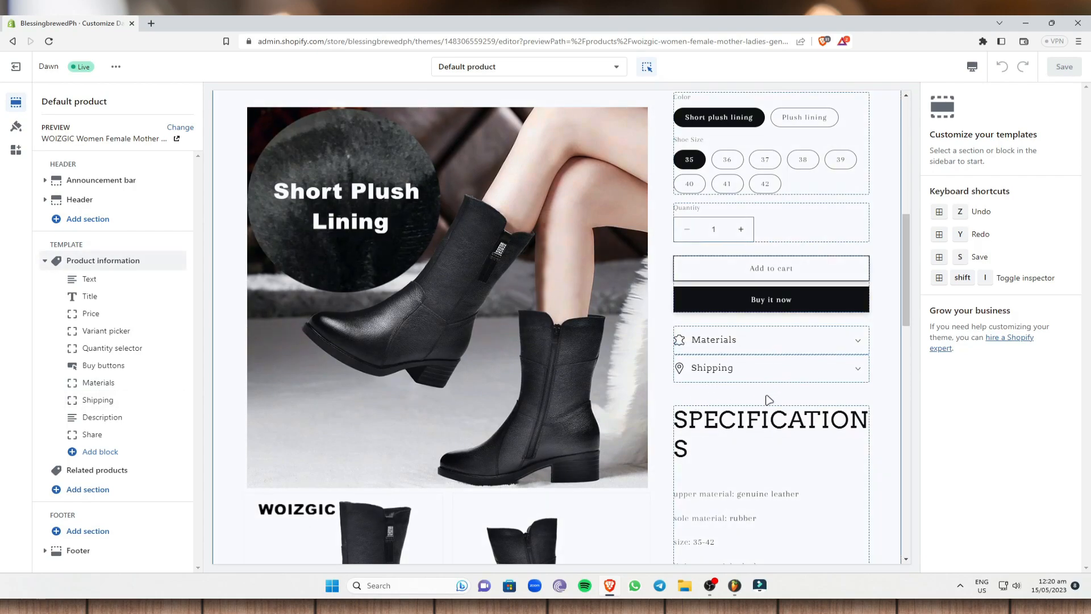
{"action": "scroll", "coordinate": [804, 382], "scroll_direction": "down", "scroll_amount": 5}
{"action": "scroll", "coordinate": [798, 382], "scroll_direction": "up", "scroll_amount": 5}
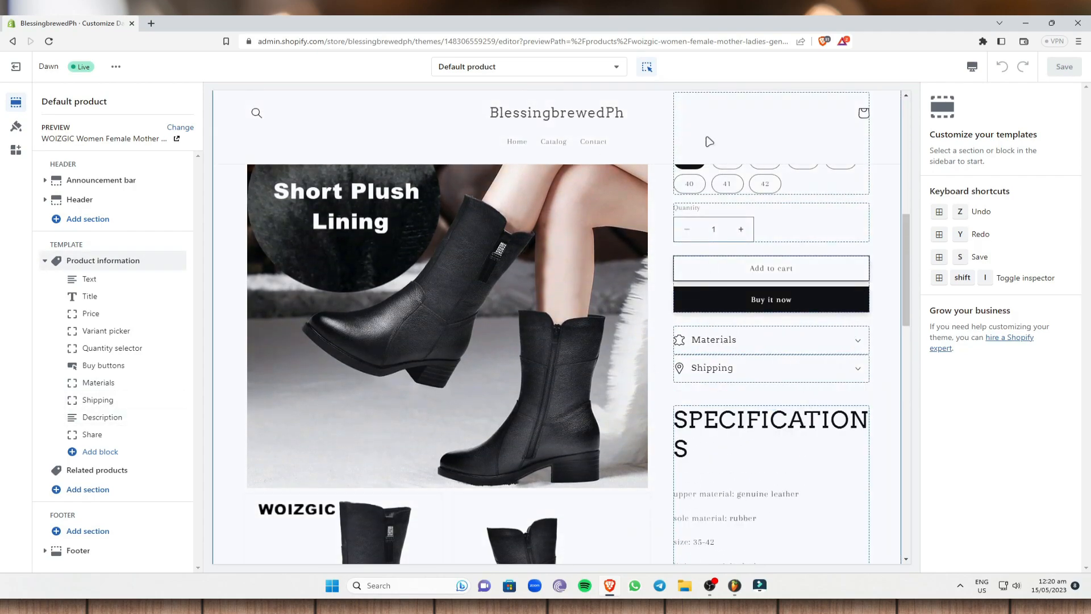
- Connect the Materials row's content to the product's Materials metafield, save the theme, and check the expanded row in the preview
{"action": "left_click", "coordinate": [790, 344]}
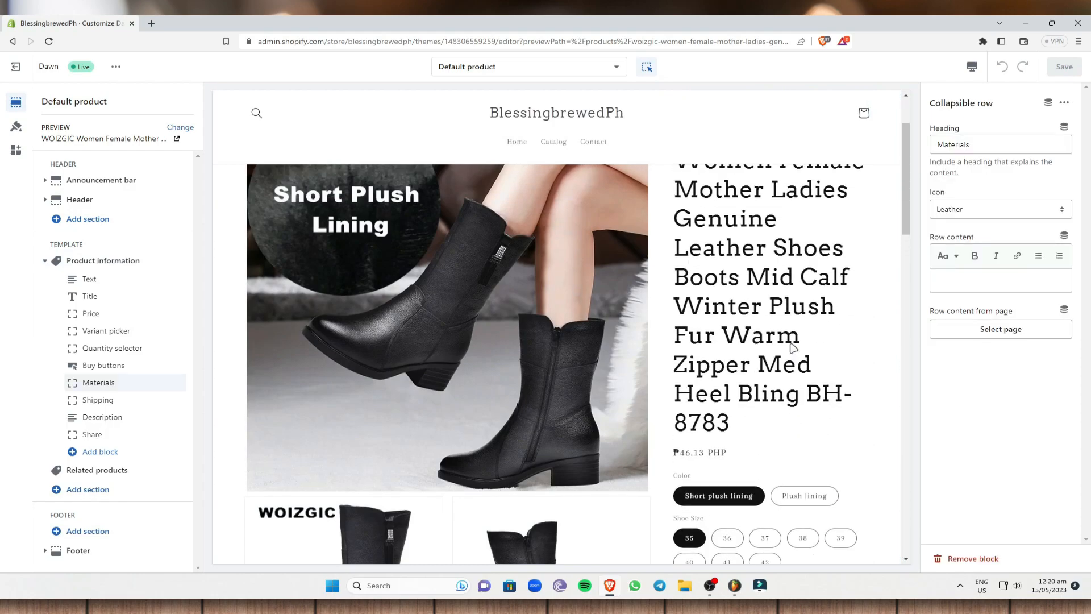
{"action": "scroll", "coordinate": [784, 455], "scroll_direction": "down", "scroll_amount": 4}
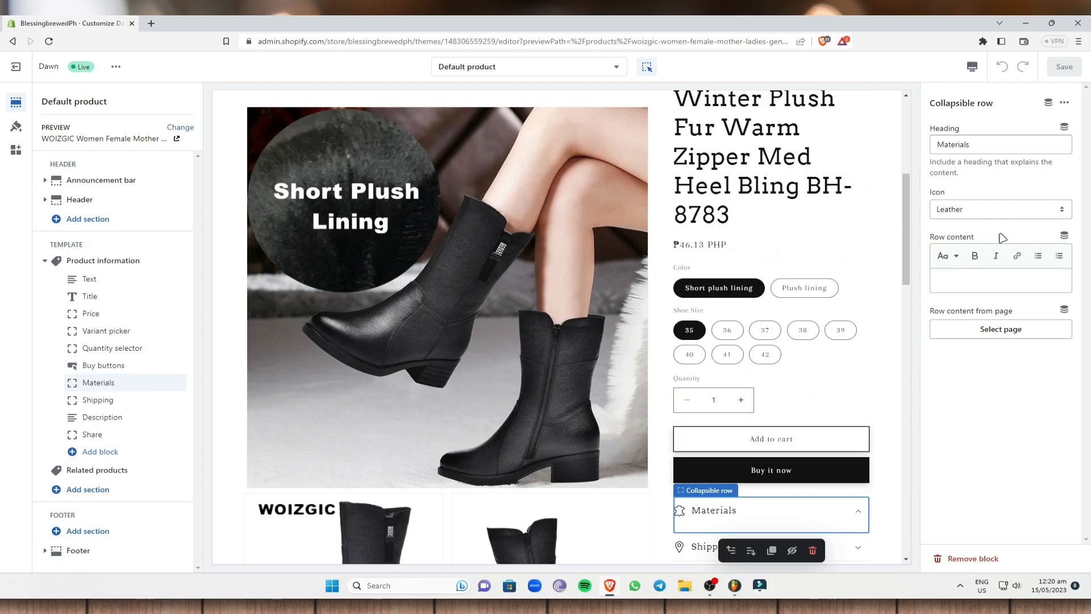
{"action": "left_click_drag", "start_coordinate": [931, 240], "coordinate": [974, 237]}
{"action": "left_click", "coordinate": [986, 241]}
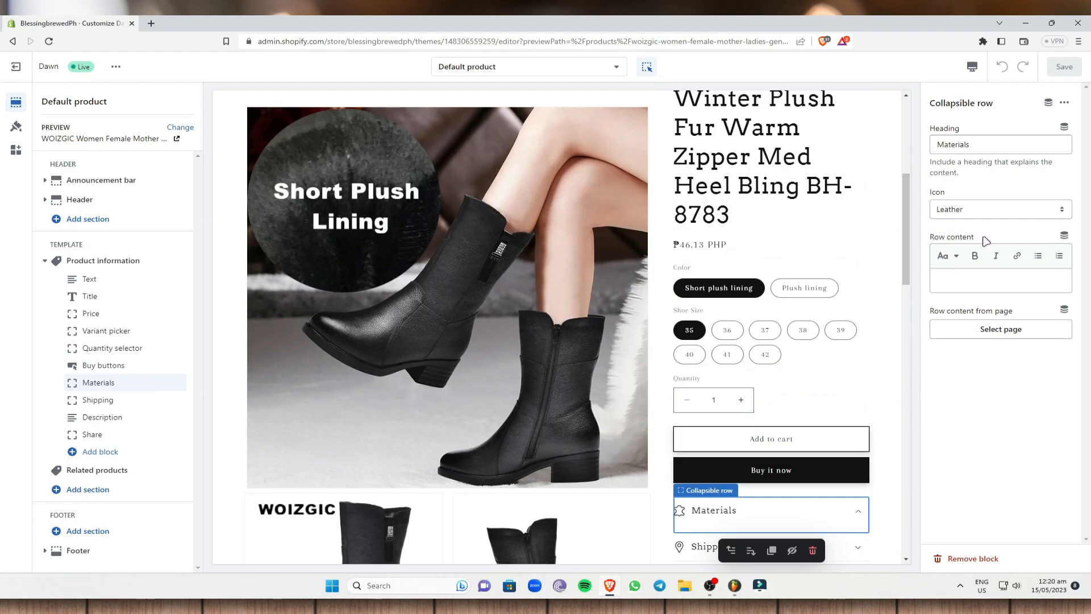
{"action": "left_click", "coordinate": [1065, 235]}
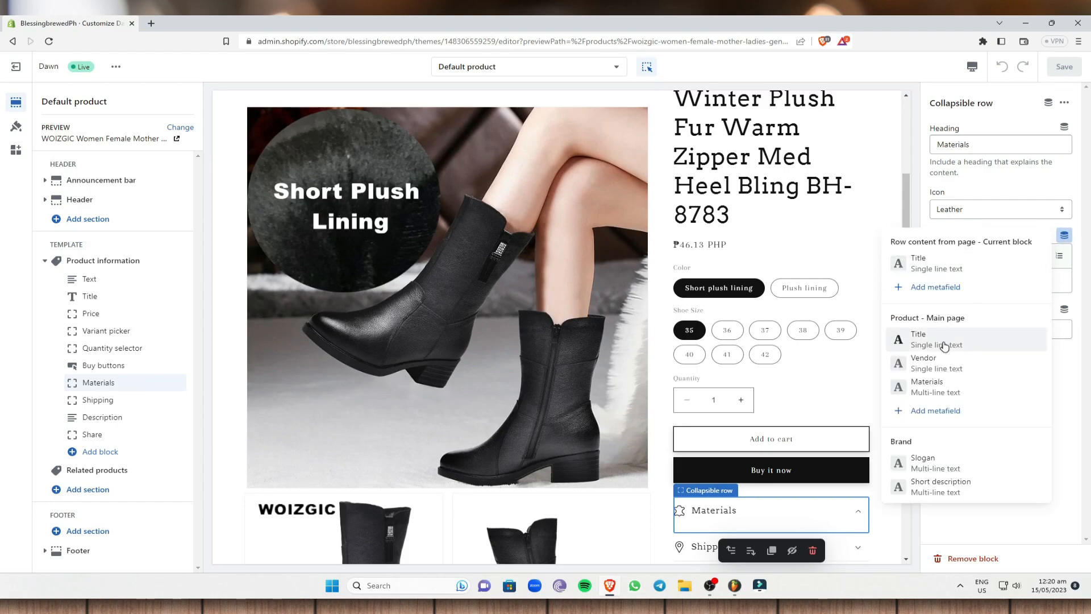
{"action": "left_click", "coordinate": [941, 392]}
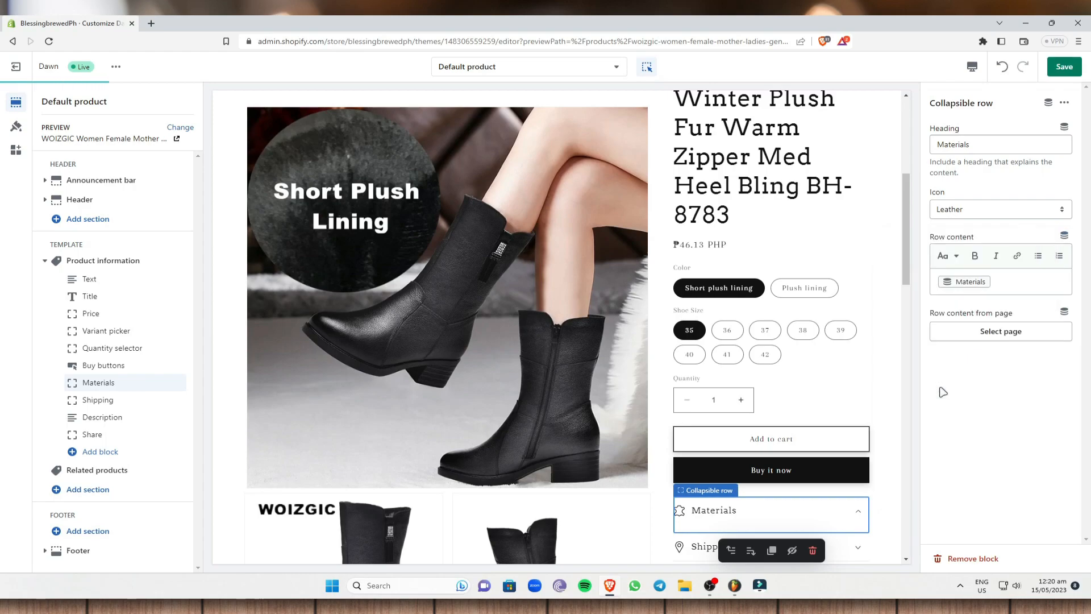
{"action": "left_click", "coordinate": [1074, 72]}
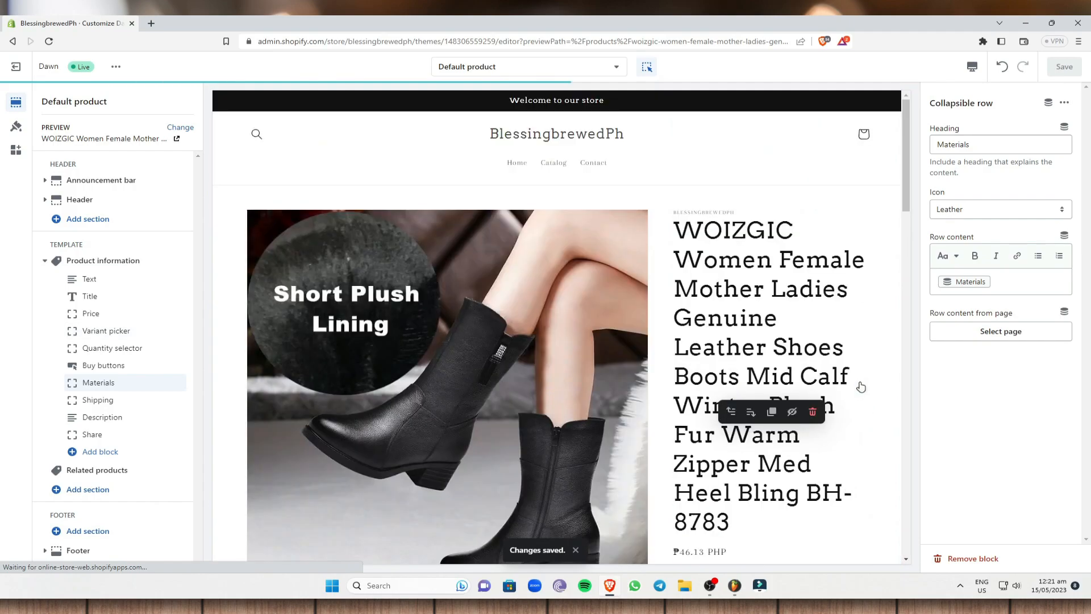
{"action": "scroll", "coordinate": [858, 398], "scroll_direction": "down", "scroll_amount": 9}
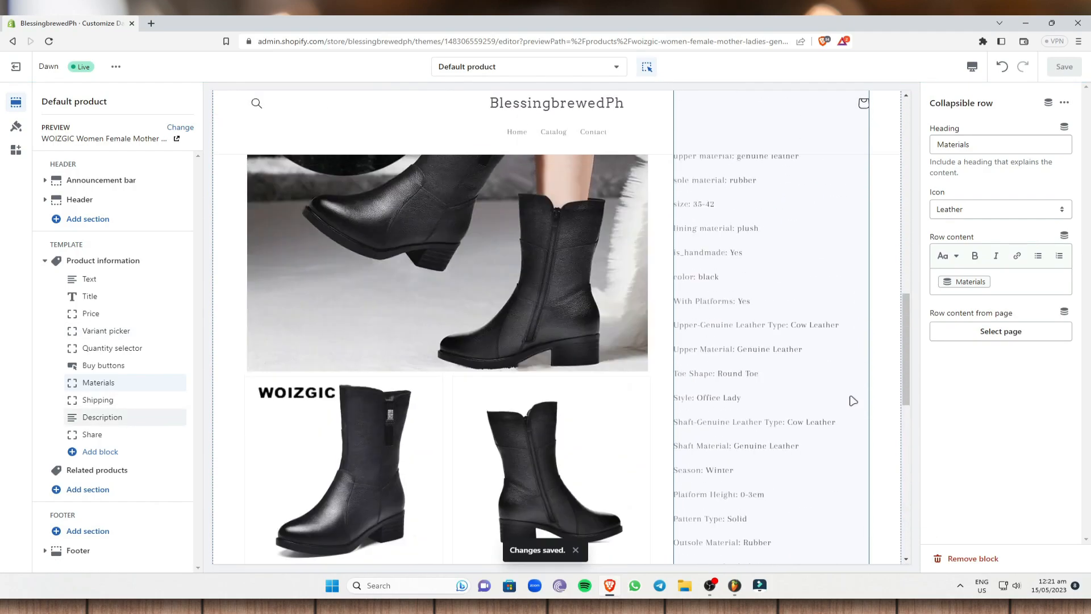
{"action": "left_click", "coordinate": [856, 278]}
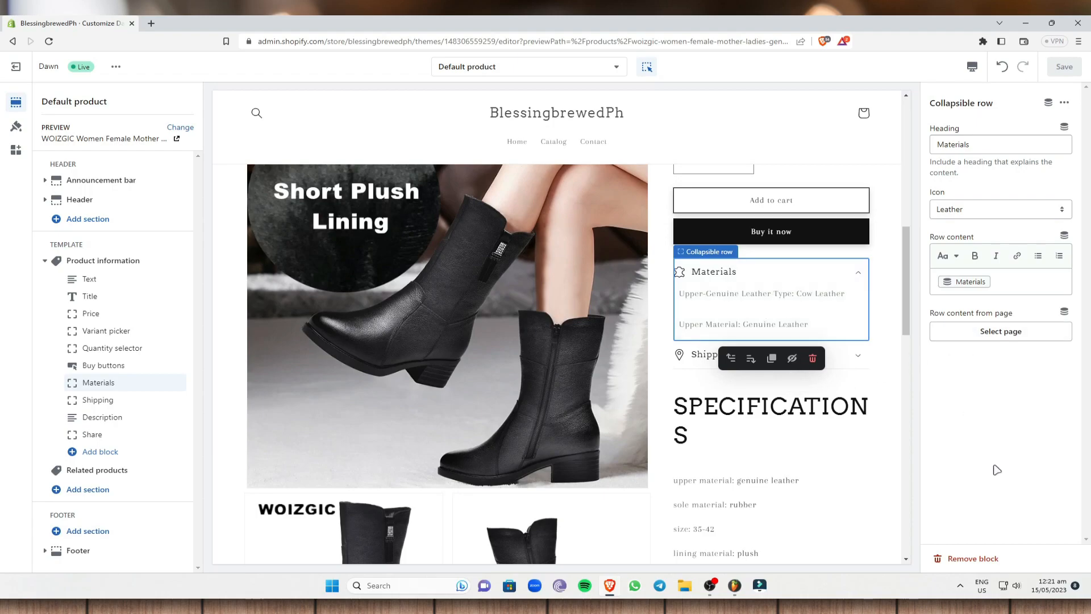
- Set the Shipping row's content to the Shipping page, save the theme, and expand the row in the preview
{"action": "left_click", "coordinate": [710, 359]}
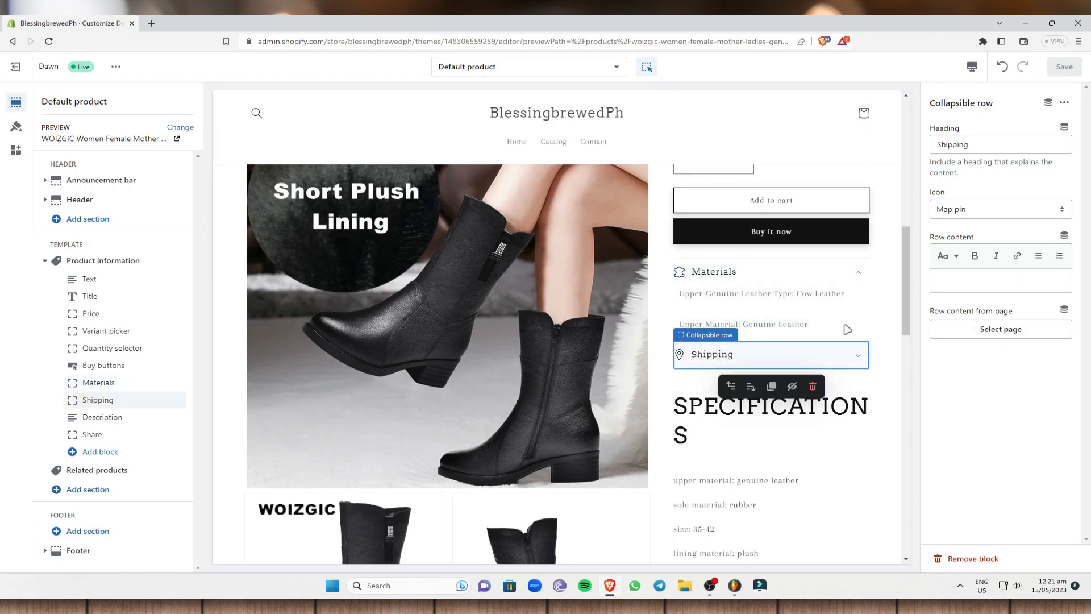
{"action": "left_click", "coordinate": [1002, 330]}
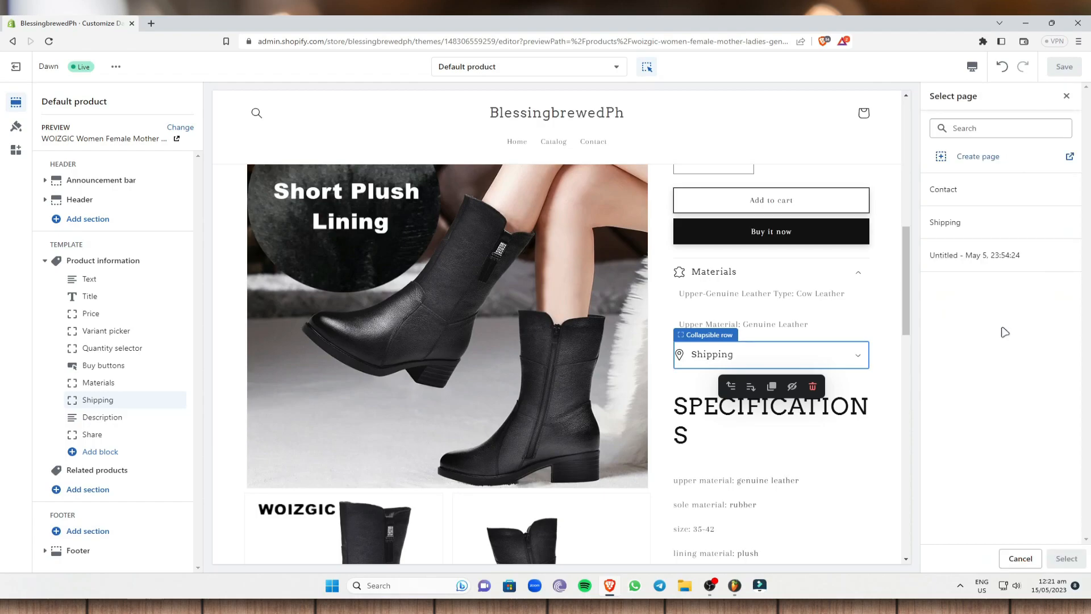
{"action": "left_click", "coordinate": [970, 226]}
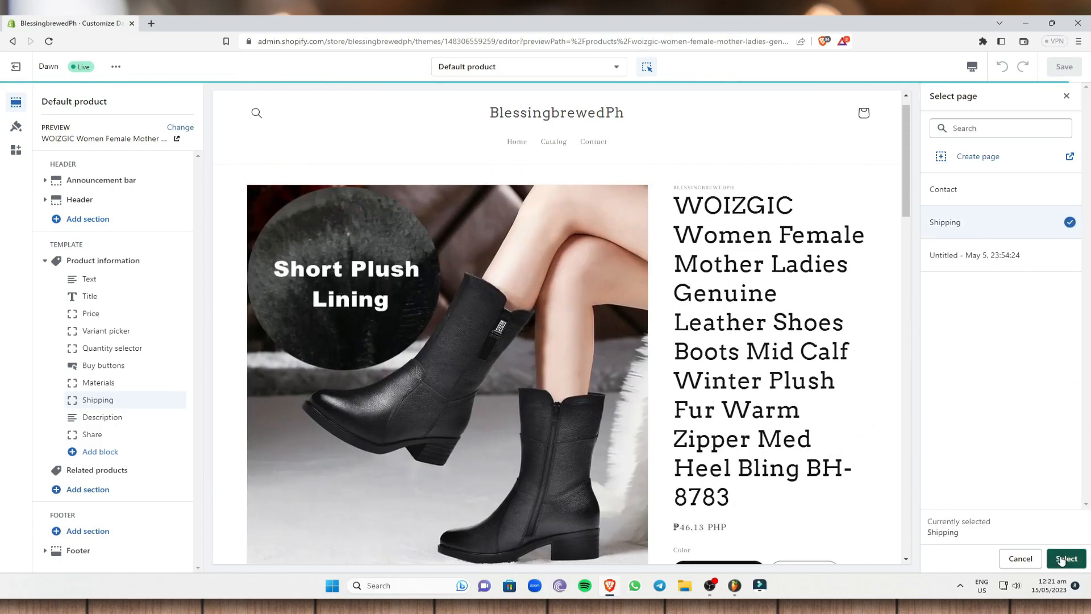
{"action": "left_click", "coordinate": [1061, 560]}
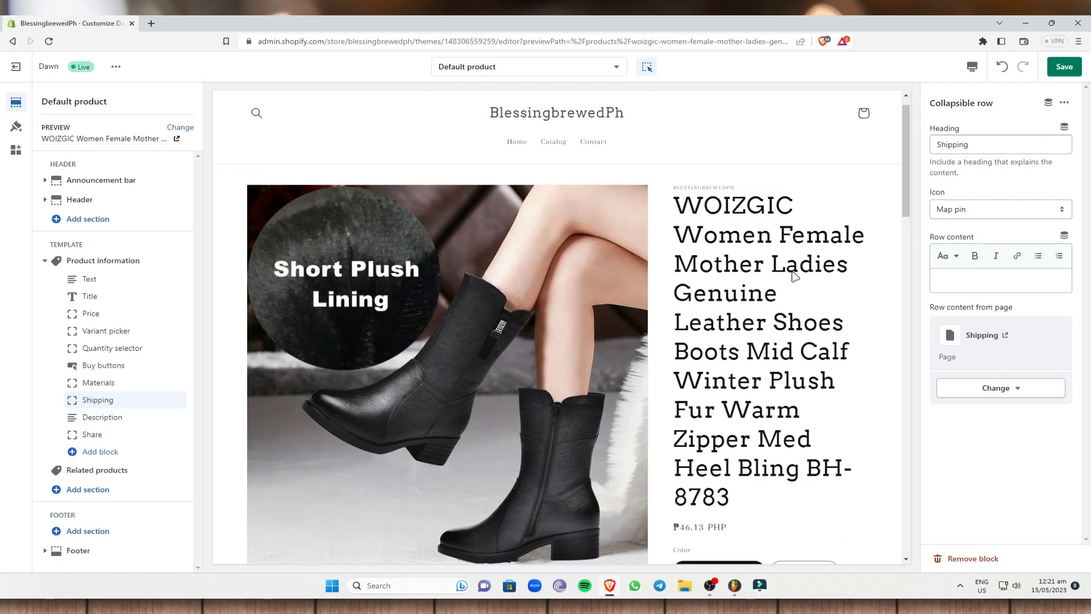
{"action": "left_click", "coordinate": [1065, 66]}
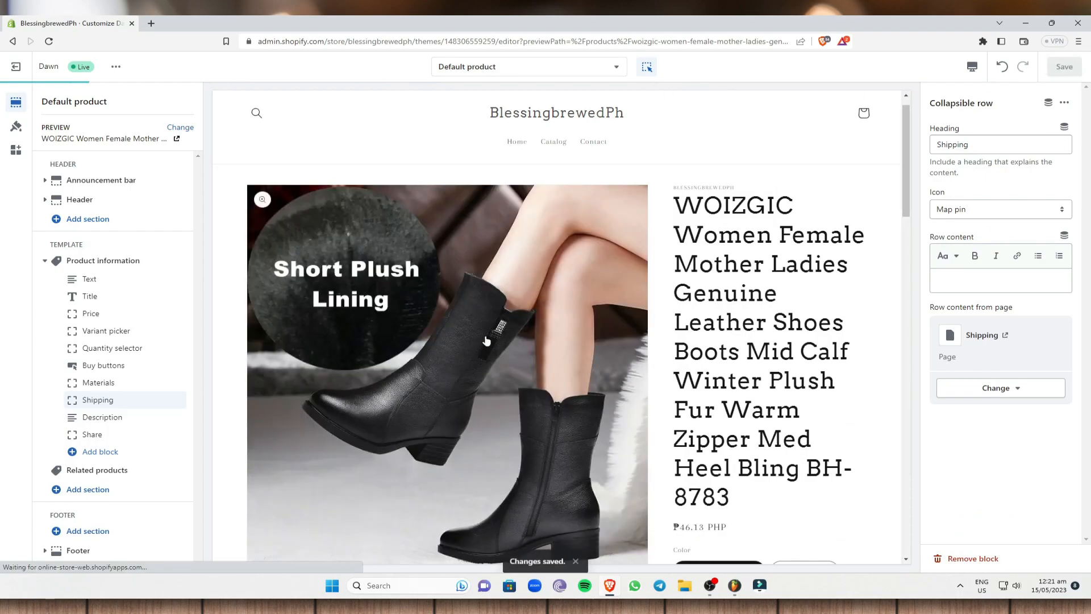
{"action": "scroll", "coordinate": [848, 309], "scroll_direction": "down", "scroll_amount": 8}
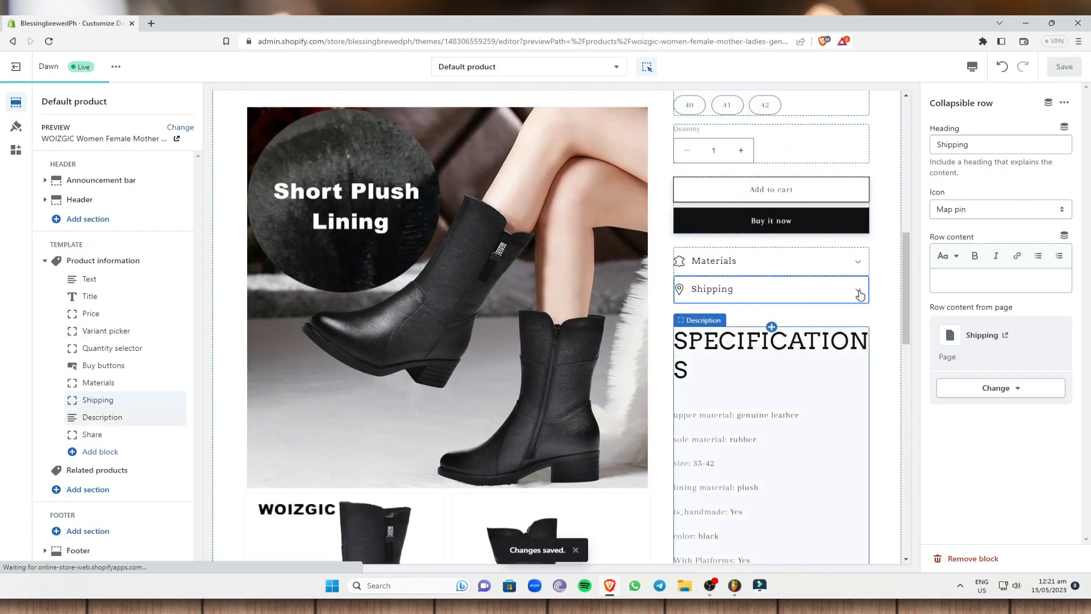
{"action": "left_click", "coordinate": [859, 293]}
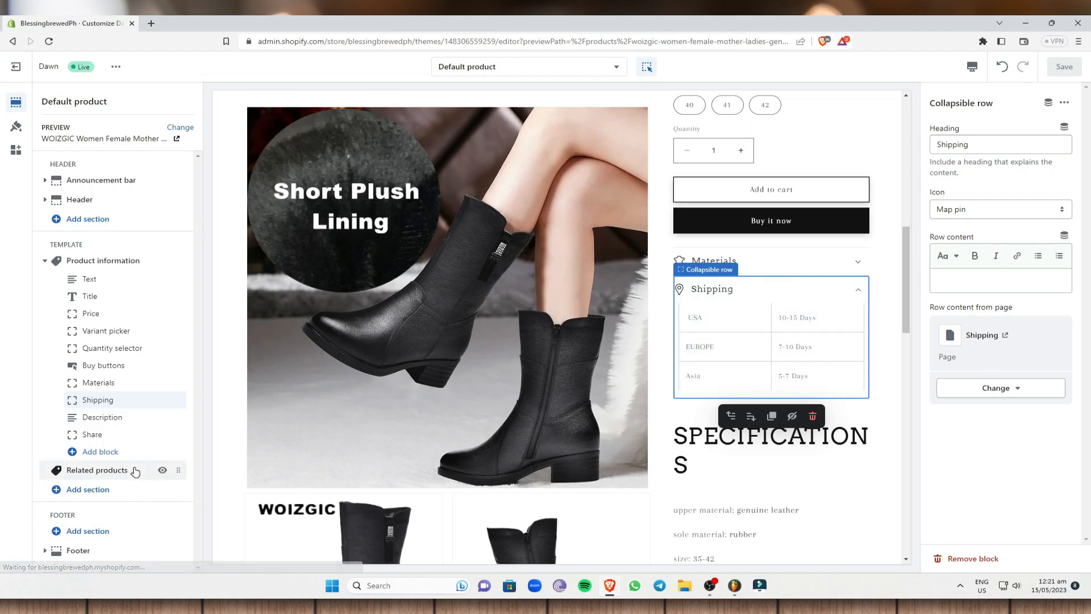
- Preview the template with the LiitoKala battery charger product and expand its Shipping and Materials rows
{"action": "mouse_move", "coordinate": [136, 470]}
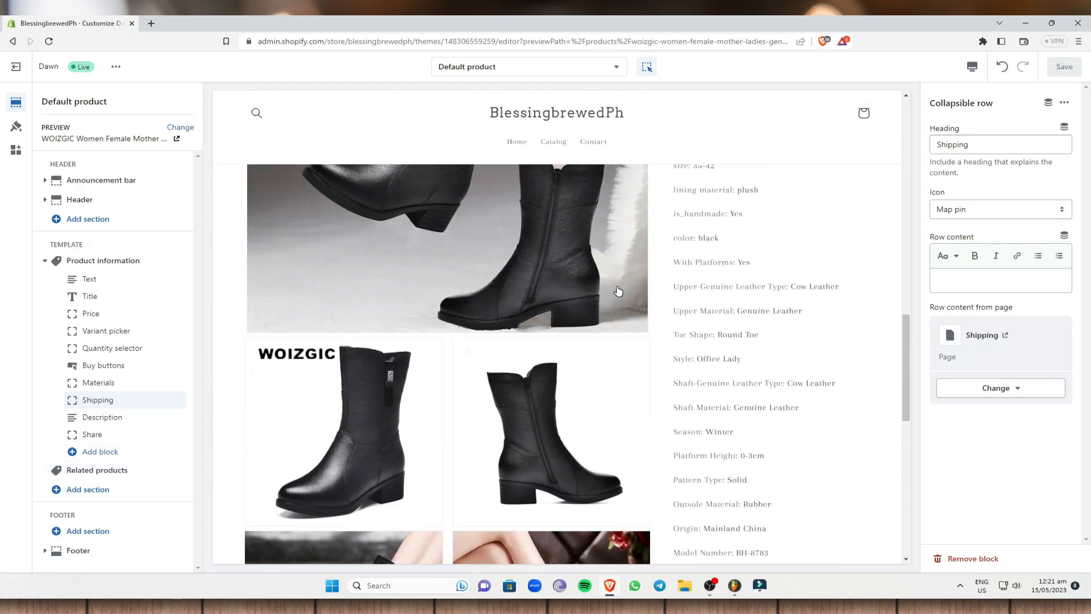
{"action": "left_click", "coordinate": [192, 131]}
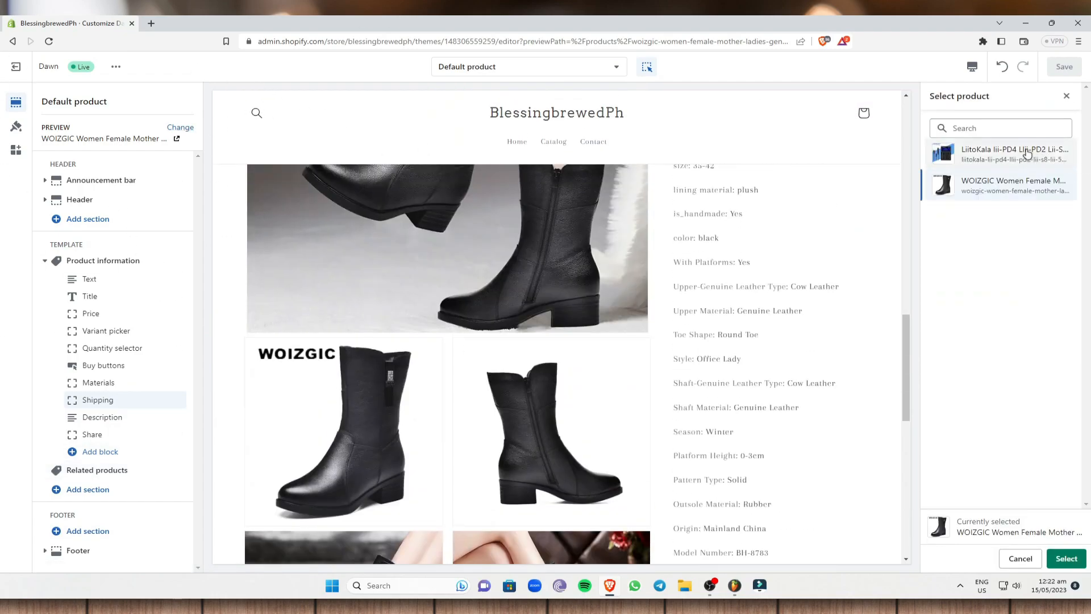
{"action": "left_click", "coordinate": [1001, 154]}
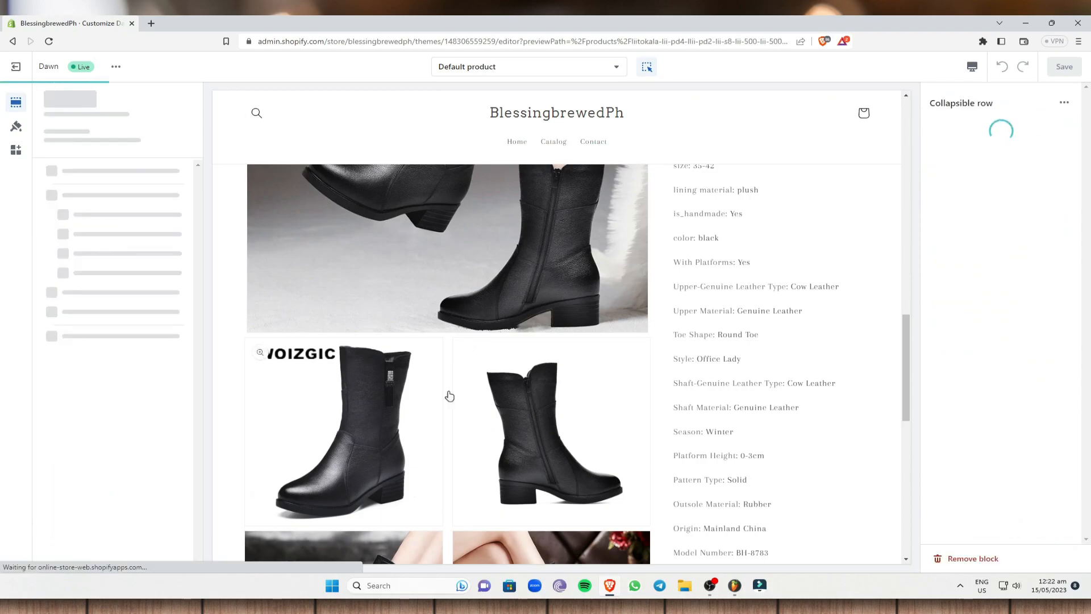
{"action": "scroll", "coordinate": [851, 384], "scroll_direction": "down", "scroll_amount": 10}
{"action": "scroll", "coordinate": [843, 389], "scroll_direction": "up", "scroll_amount": 3}
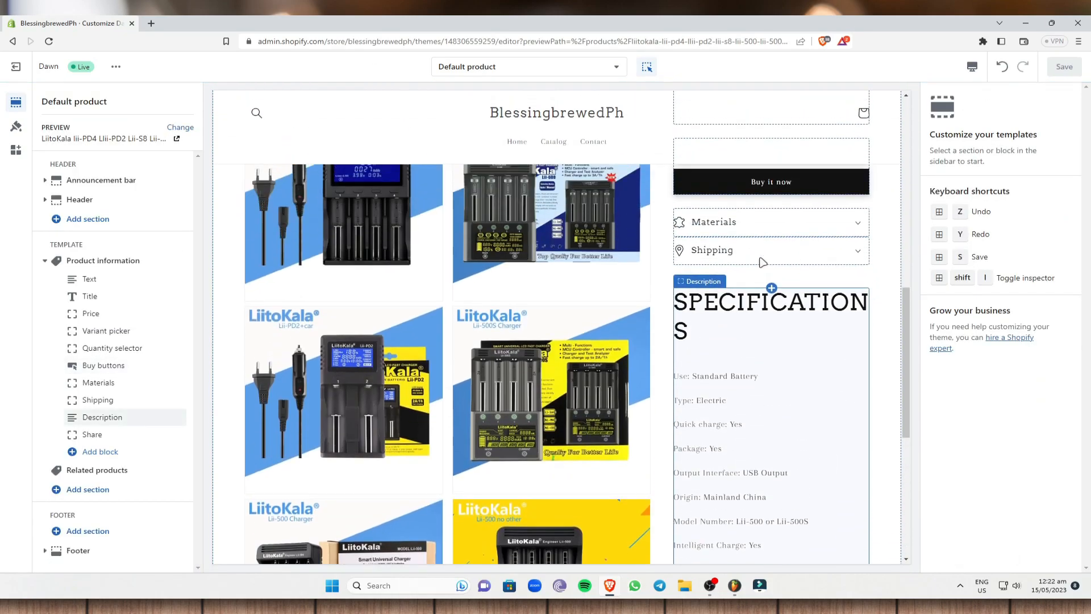
{"action": "left_click", "coordinate": [861, 256]}
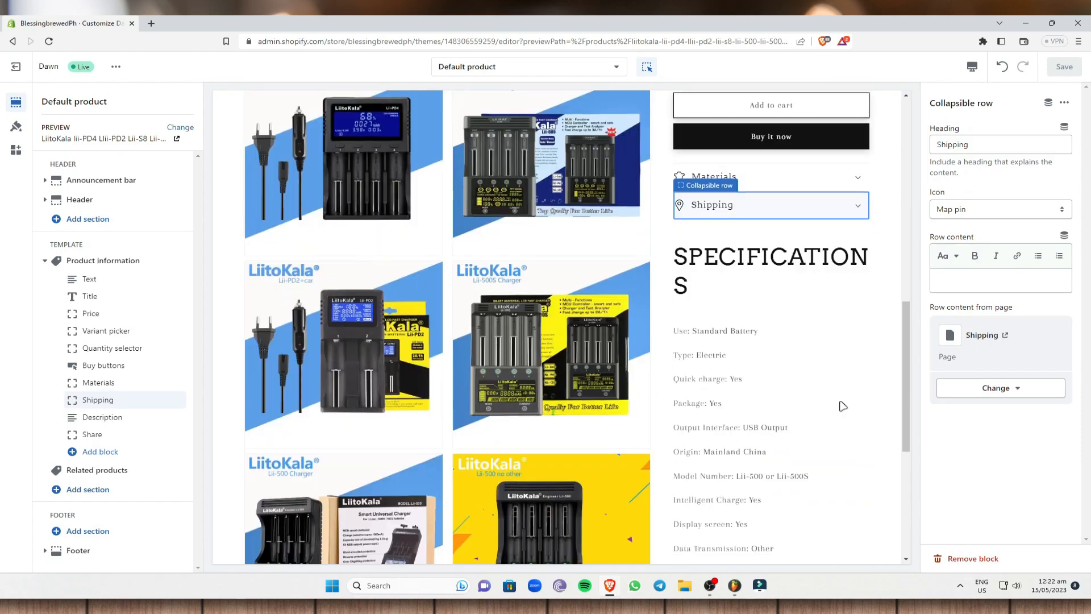
{"action": "left_click", "coordinate": [853, 211]}
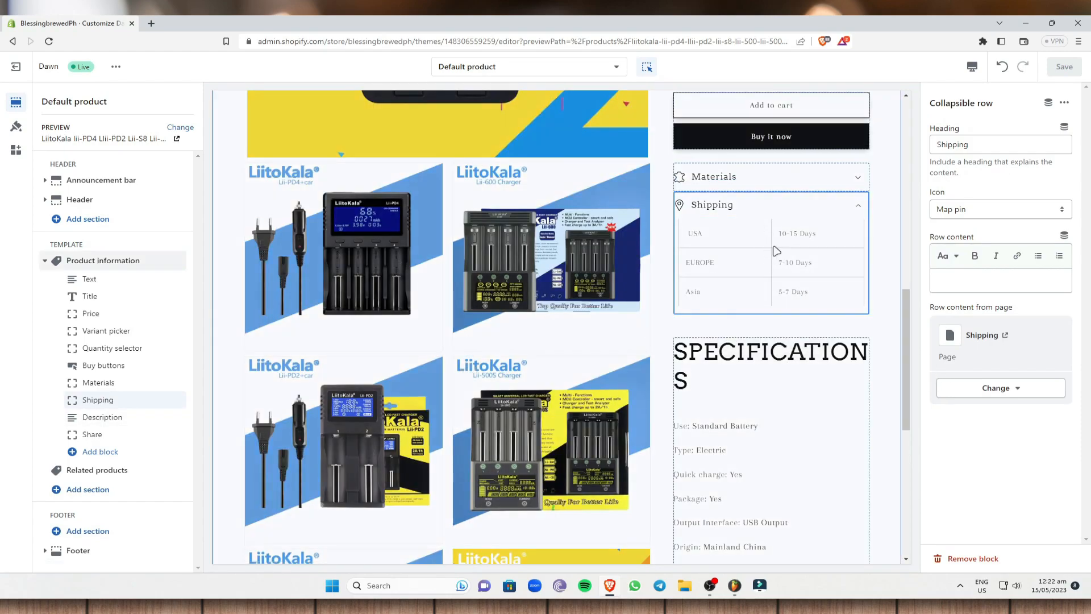
{"action": "left_click", "coordinate": [858, 183]}
{"action": "left_click", "coordinate": [859, 186]}
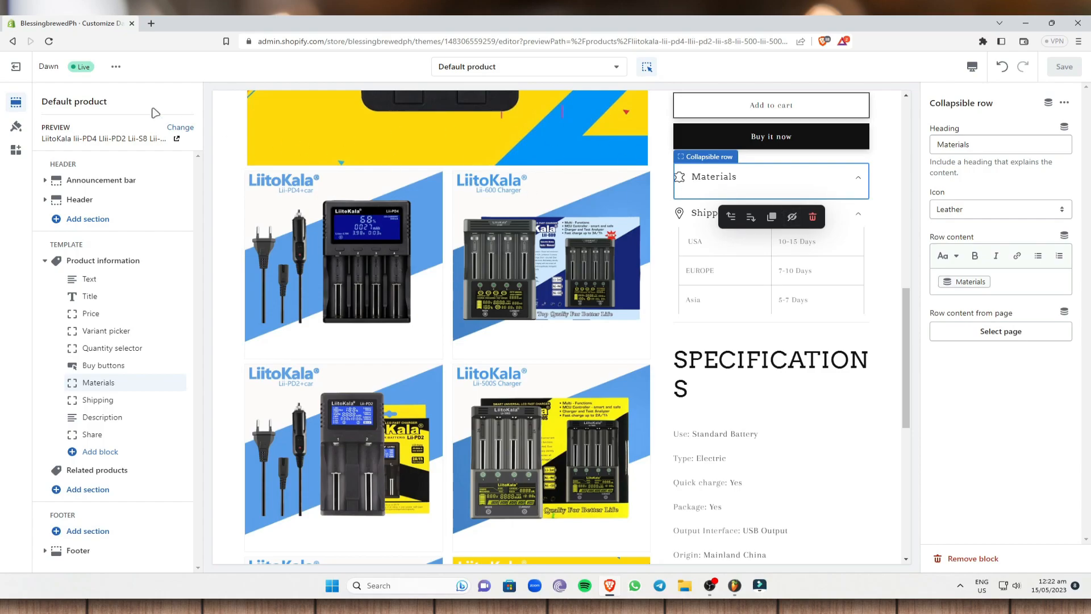
- Leave the theme editor and open the LiitoKala battery charger product at its metafields
{"action": "left_click", "coordinate": [40, 75]}
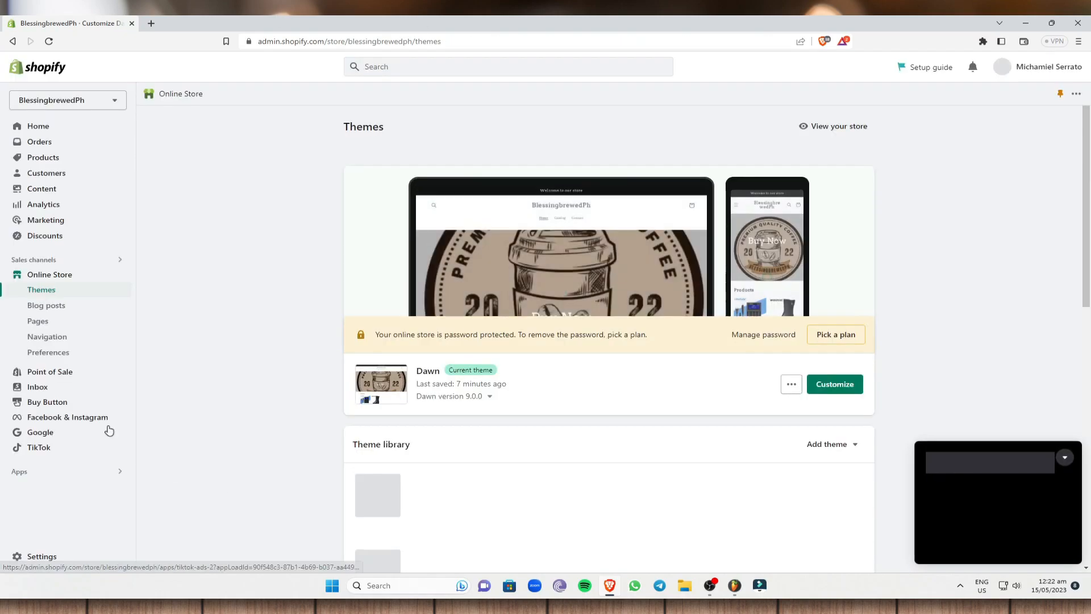
{"action": "left_click", "coordinate": [54, 164]}
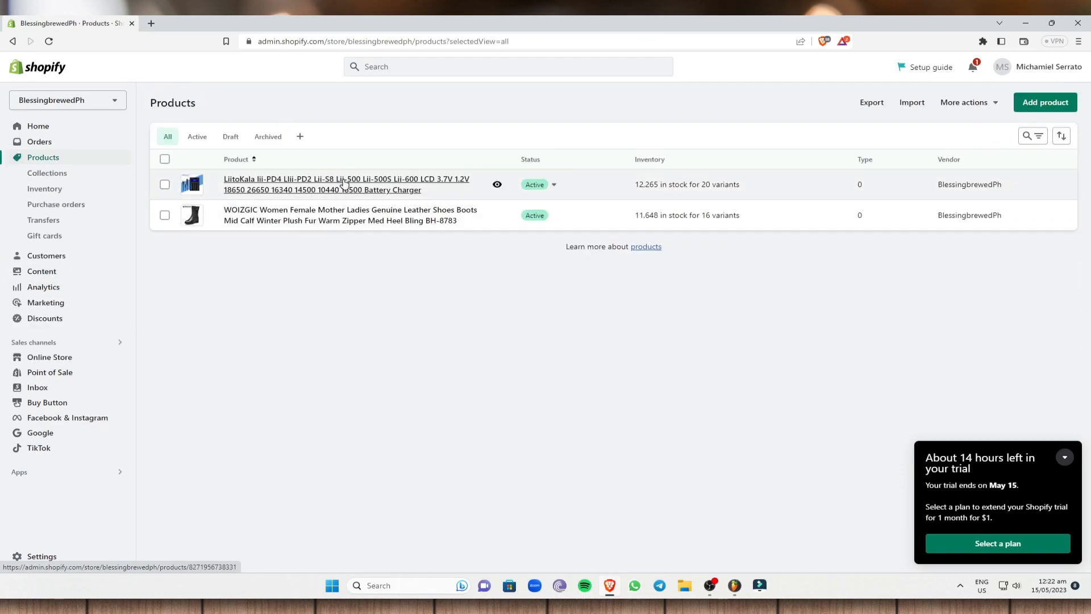
{"action": "left_click", "coordinate": [344, 182]}
{"action": "left_click", "coordinate": [1065, 458]}
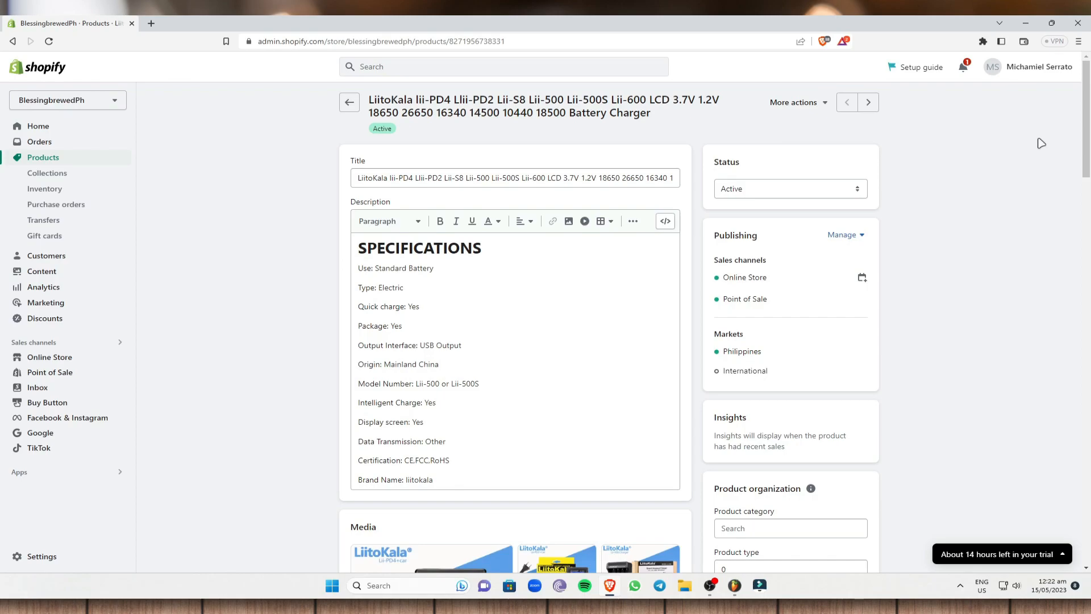
{"action": "left_click_drag", "start_coordinate": [1086, 121], "coordinate": [1061, 519]}
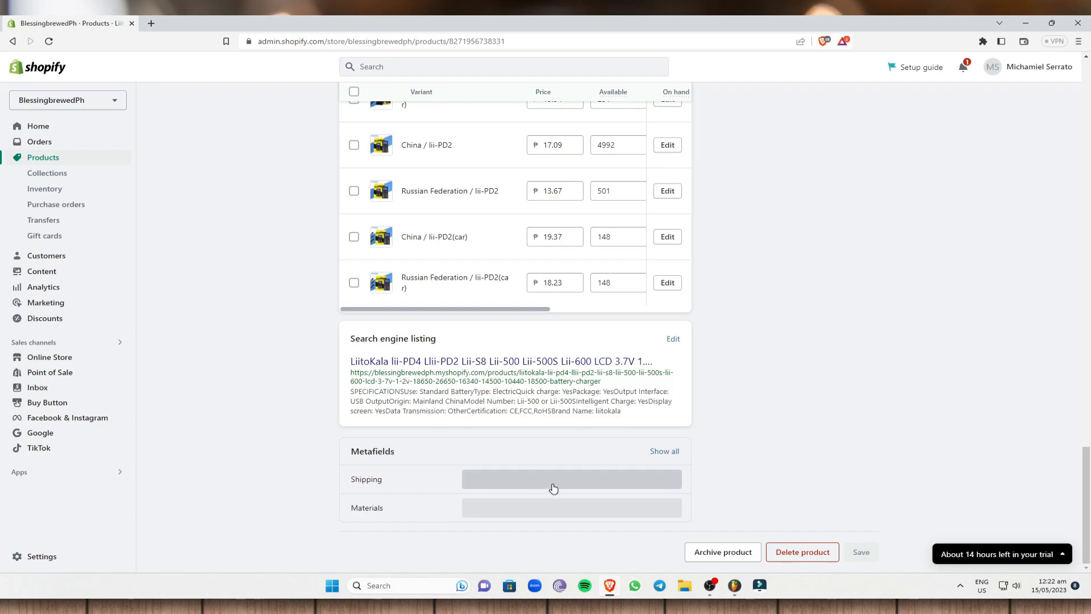
- Enter "Materials: Aluminm and Metal" in the charger's Materials metafield and save the product
{"action": "left_click", "coordinate": [475, 518]}
{"action": "scroll", "coordinate": [419, 202], "scroll_direction": "up", "scroll_amount": 10}
{"action": "scroll", "coordinate": [475, 218], "scroll_direction": "up", "scroll_amount": 15}
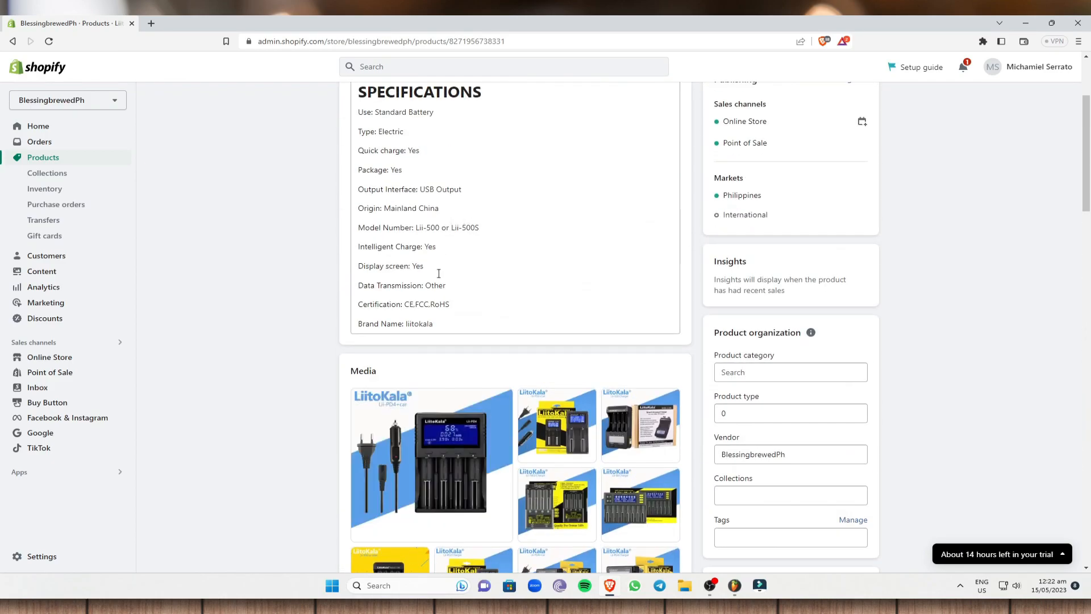
{"action": "scroll", "coordinate": [438, 273], "scroll_direction": "up", "scroll_amount": 2}
{"action": "scroll", "coordinate": [438, 273], "scroll_direction": "down", "scroll_amount": 20}
{"action": "scroll", "coordinate": [553, 396], "scroll_direction": "down", "scroll_amount": 5}
{"action": "left_click", "coordinate": [492, 495]}
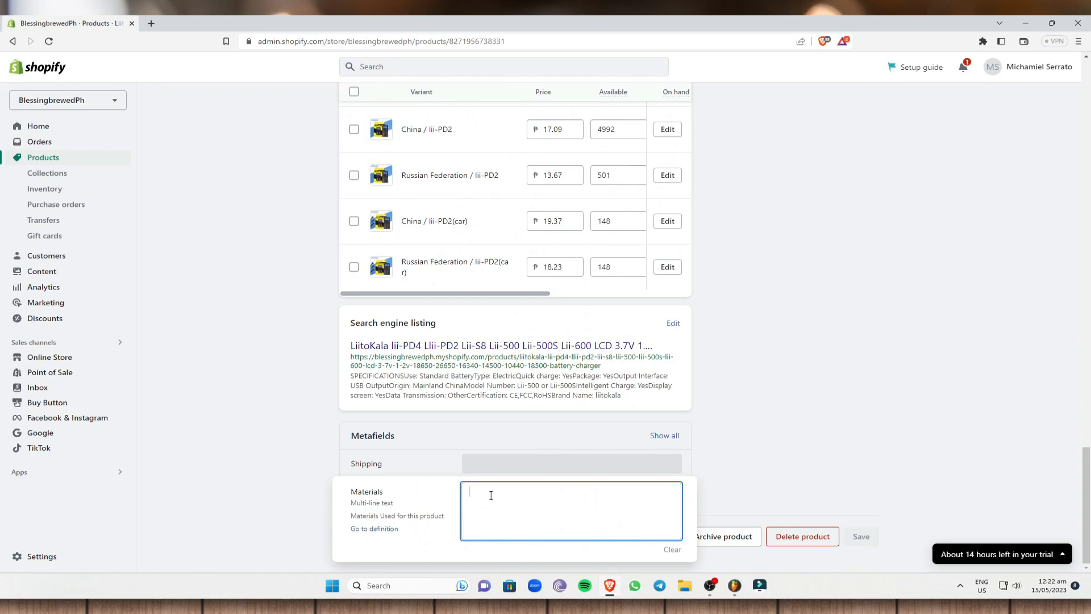
{"action": "type", "text": "Ma"}
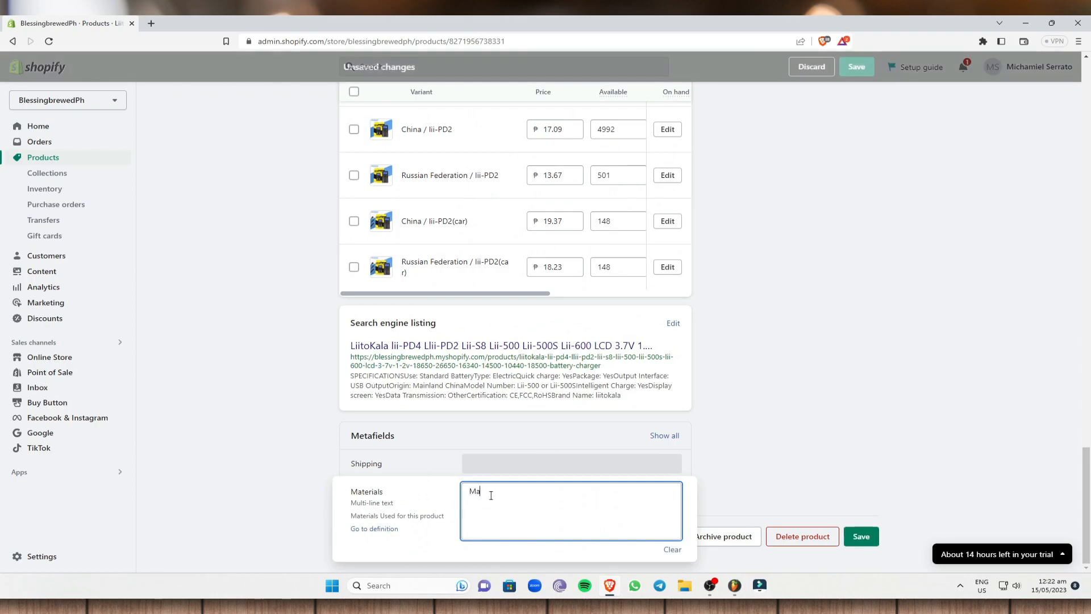
{"action": "type", "text": "terials: Aluminm and Metal"}
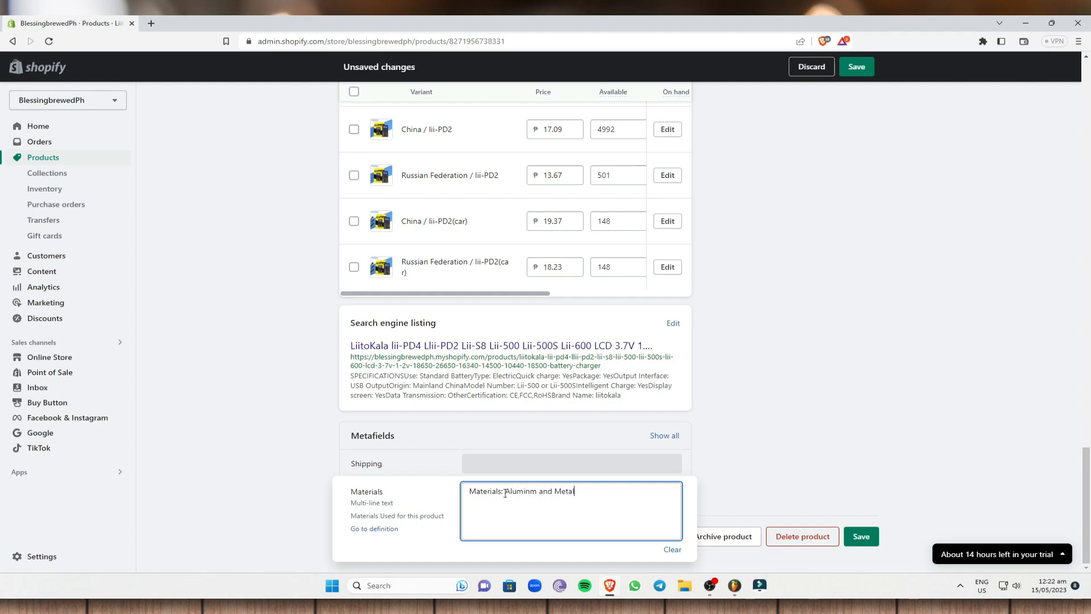
{"action": "left_click", "coordinate": [872, 506]}
{"action": "left_click", "coordinate": [864, 550]}
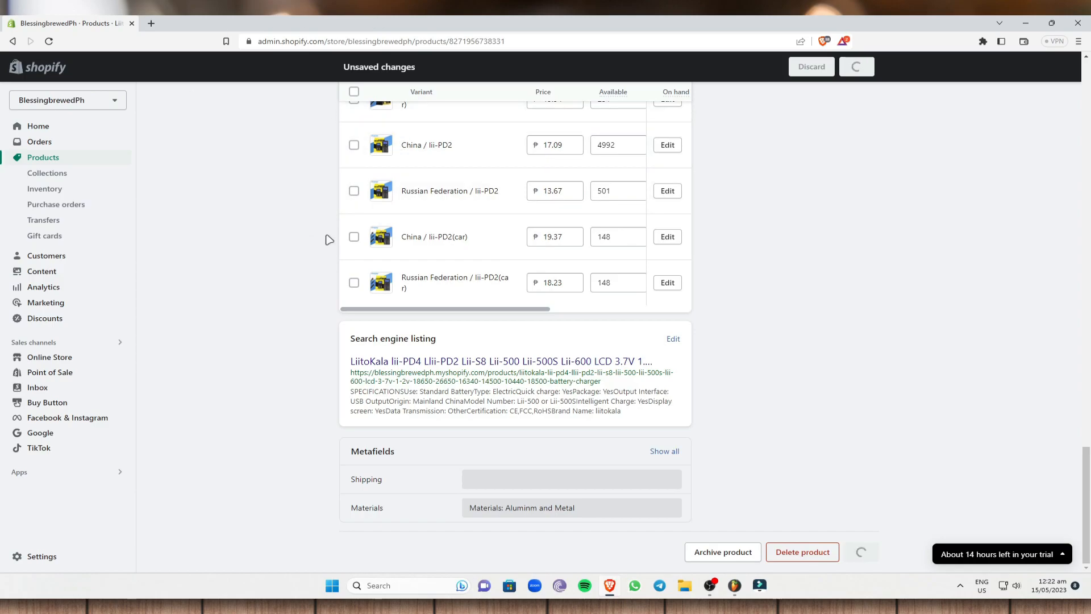
- Open the current Dawn theme for customization and load the Default product template
{"action": "left_click", "coordinate": [75, 357]}
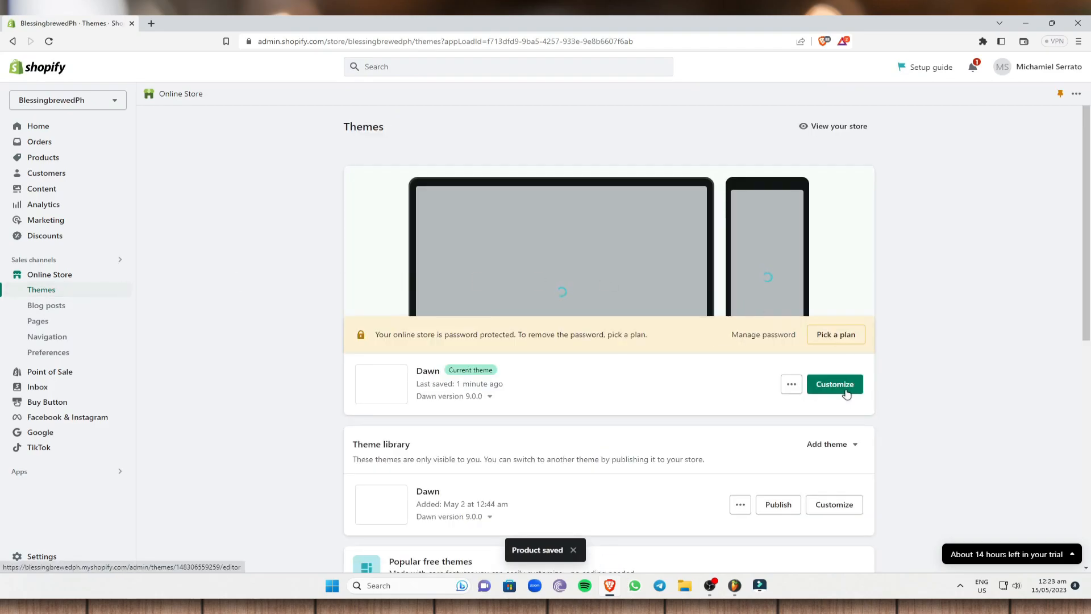
{"action": "left_click", "coordinate": [835, 385]}
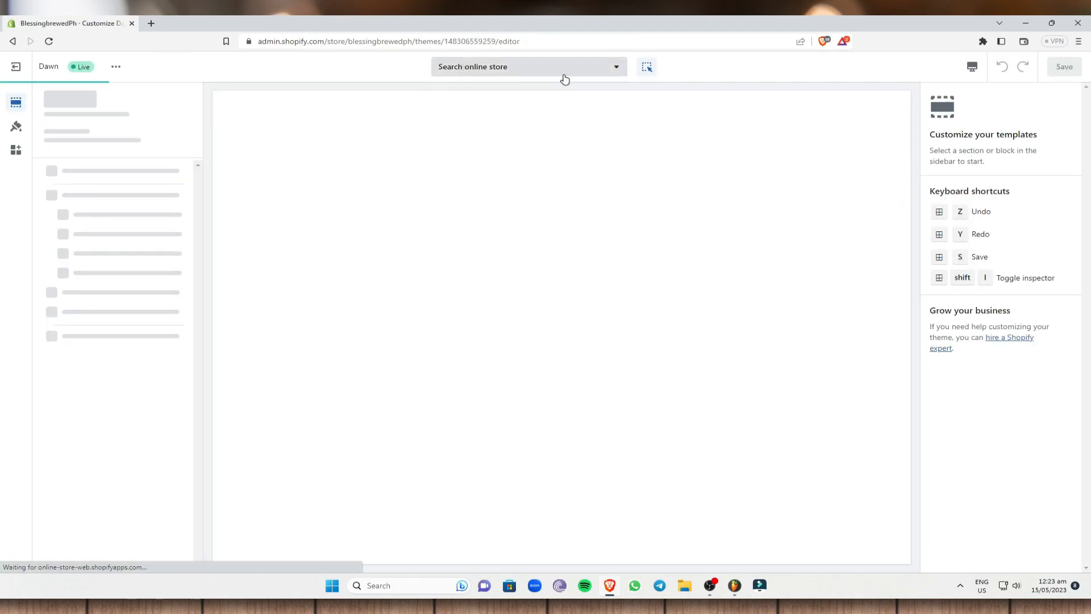
{"action": "left_click", "coordinate": [570, 70]}
{"action": "left_click", "coordinate": [525, 148]}
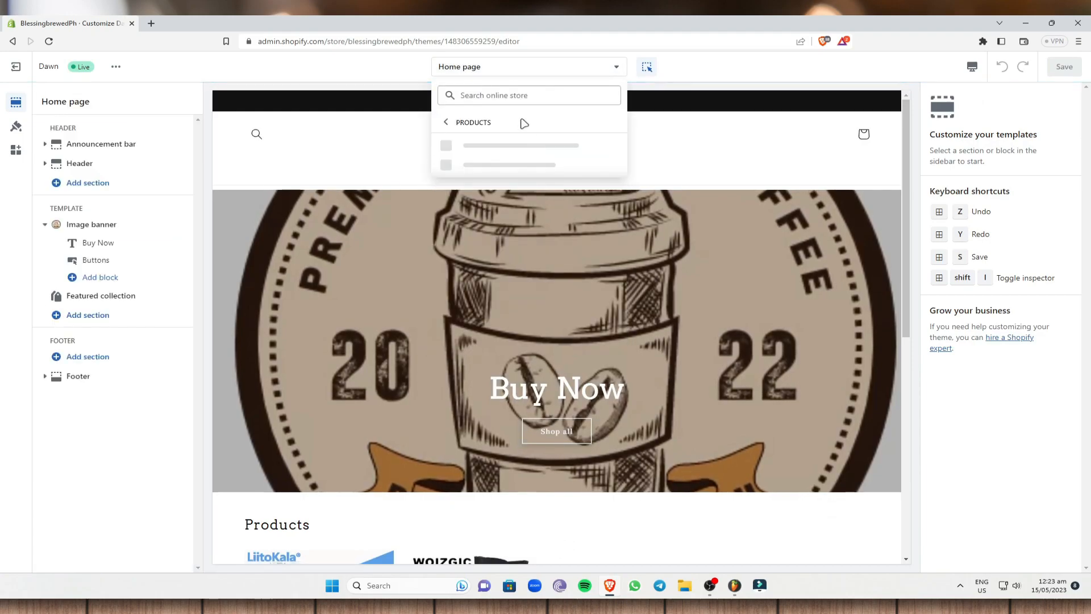
{"action": "left_click", "coordinate": [526, 147]}
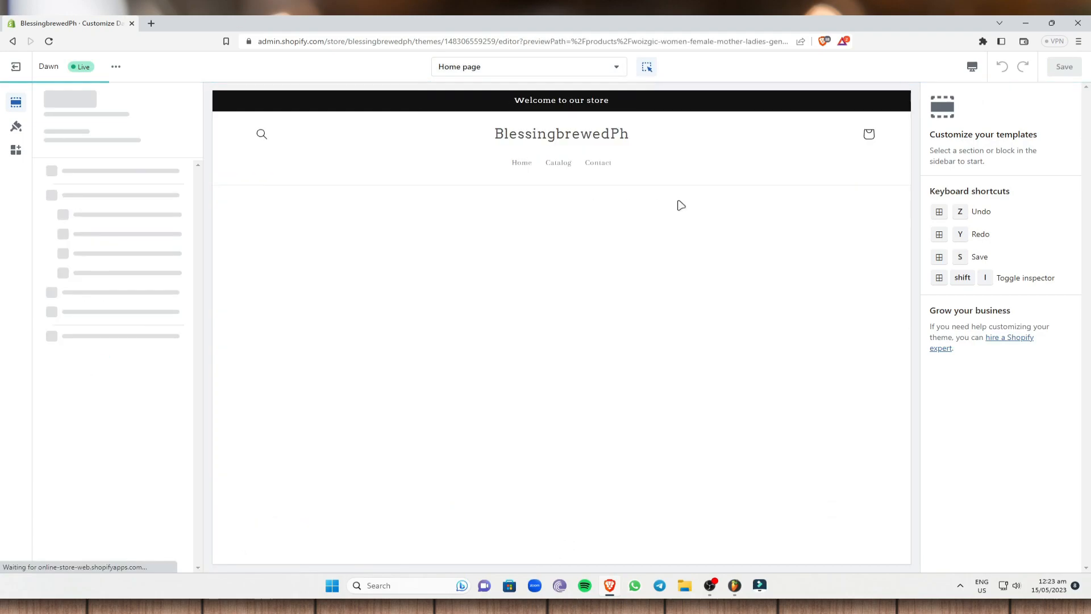
- Switch the previewed product to the LiitoKala battery charger and expand its Shipping and Materials rows to check their content
{"action": "left_click", "coordinate": [185, 128]}
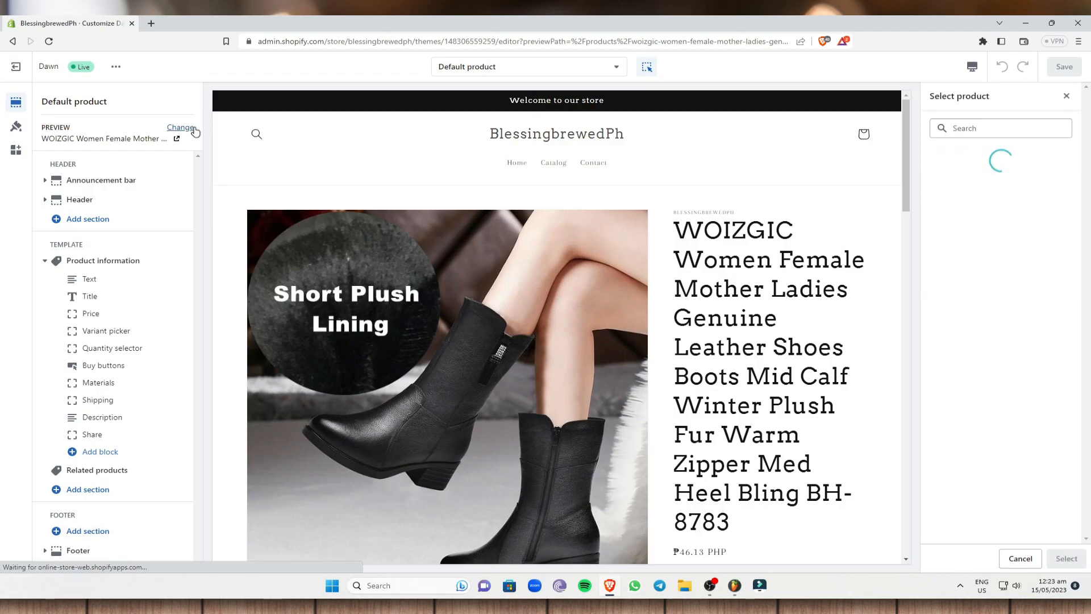
{"action": "left_click", "coordinate": [1022, 150]}
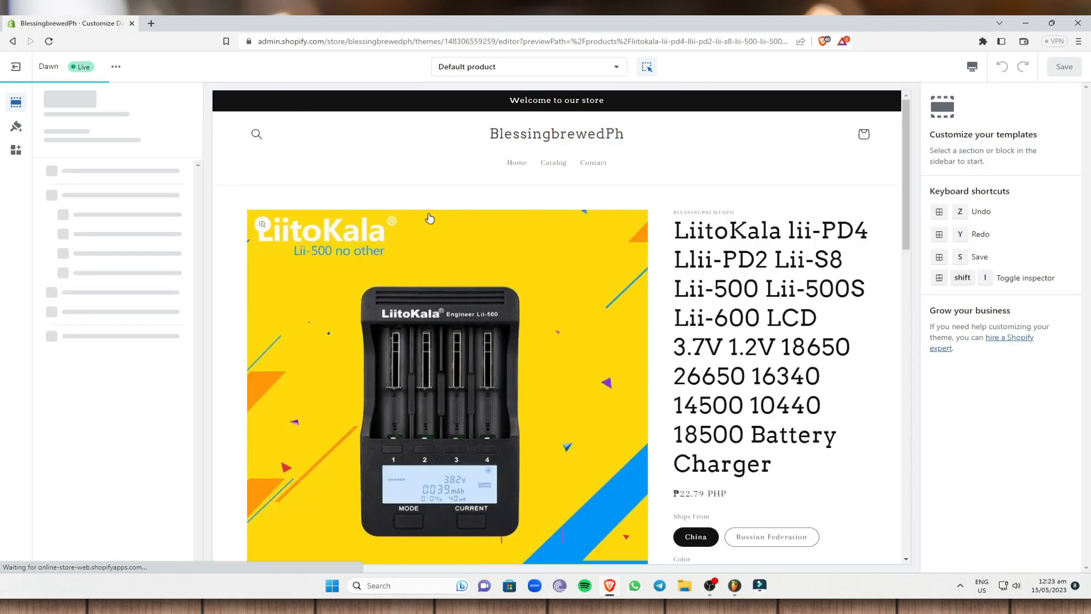
{"action": "scroll", "coordinate": [824, 387], "scroll_direction": "down", "scroll_amount": 9}
{"action": "scroll", "coordinate": [767, 390], "scroll_direction": "up", "scroll_amount": 1}
{"action": "left_click", "coordinate": [857, 362]}
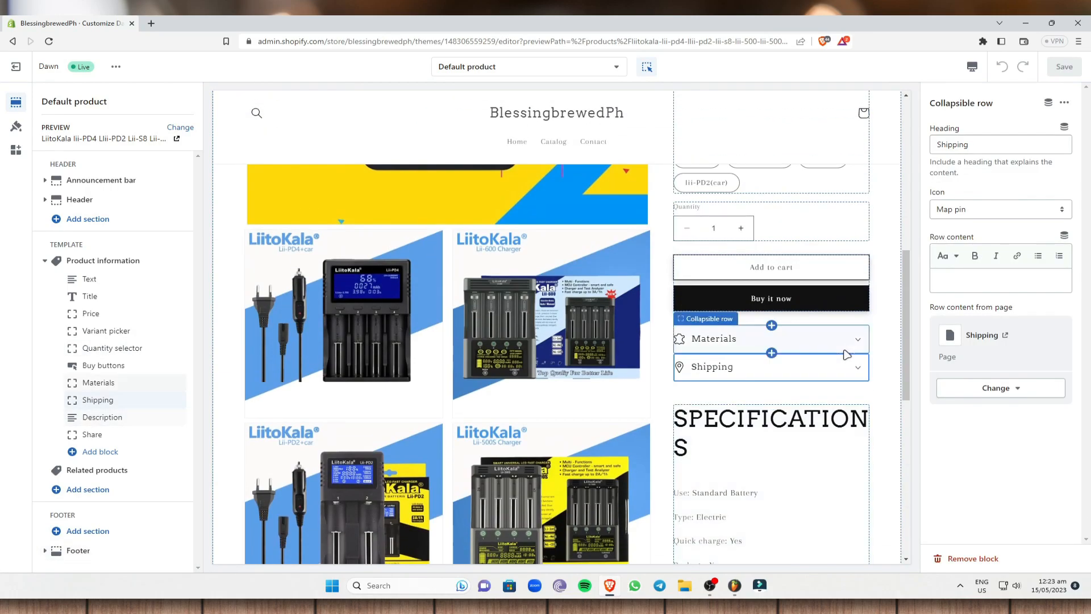
{"action": "left_click", "coordinate": [858, 369]}
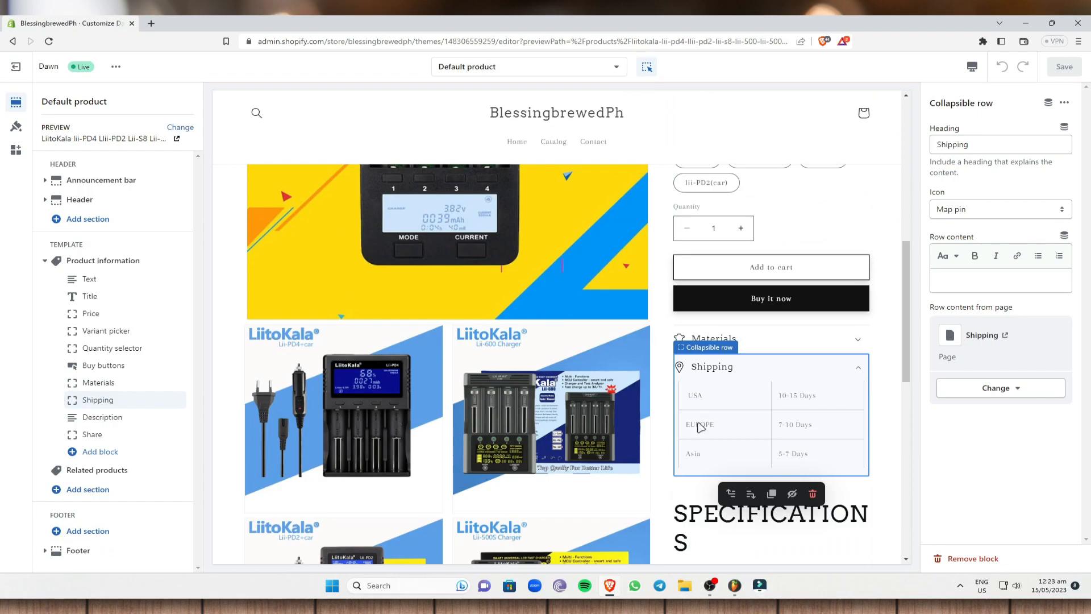
{"action": "left_click", "coordinate": [856, 342]}
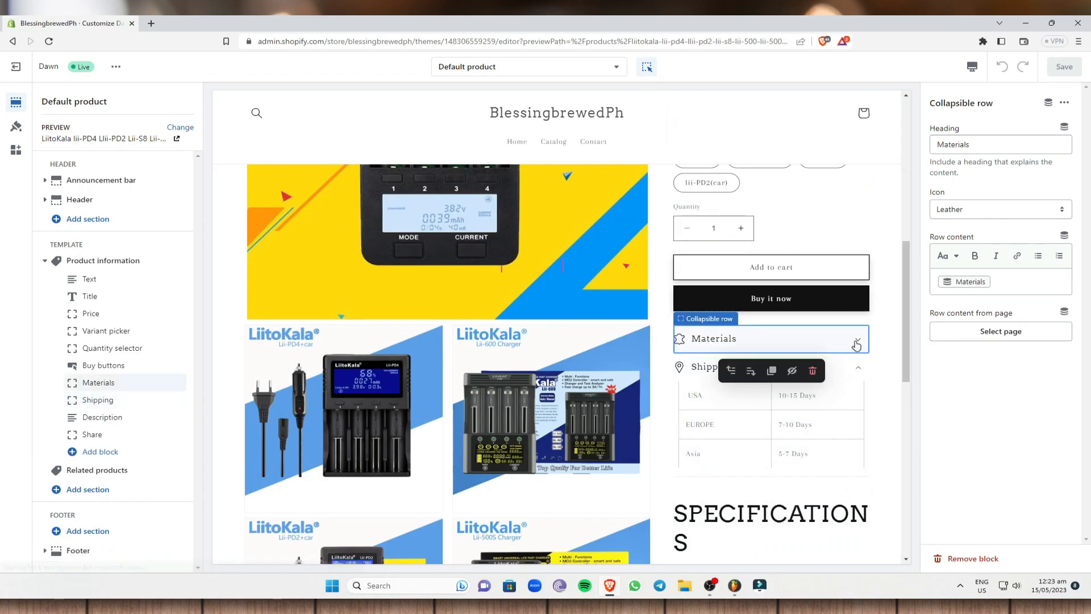
{"action": "left_click", "coordinate": [857, 344]}
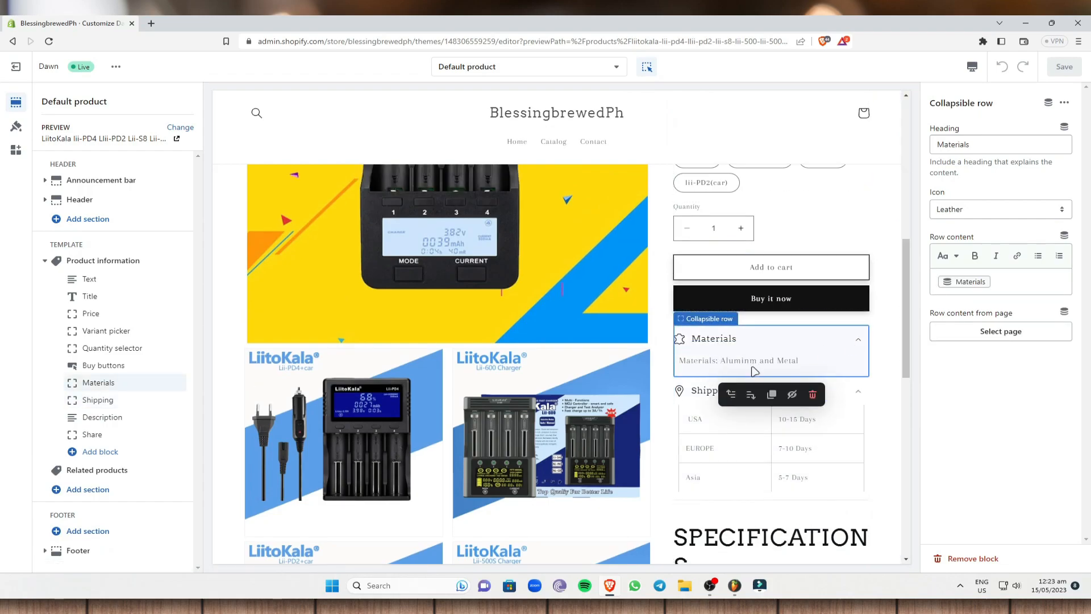